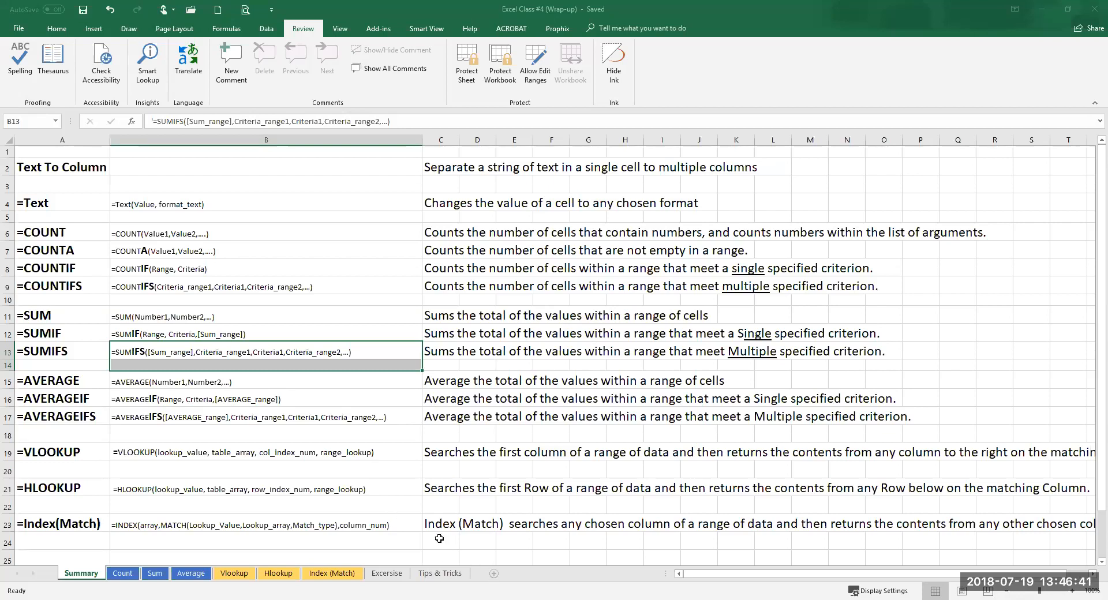
Insert a new blank worksheet directly after the Summary sheet.
click(493, 574)
click(181, 209)
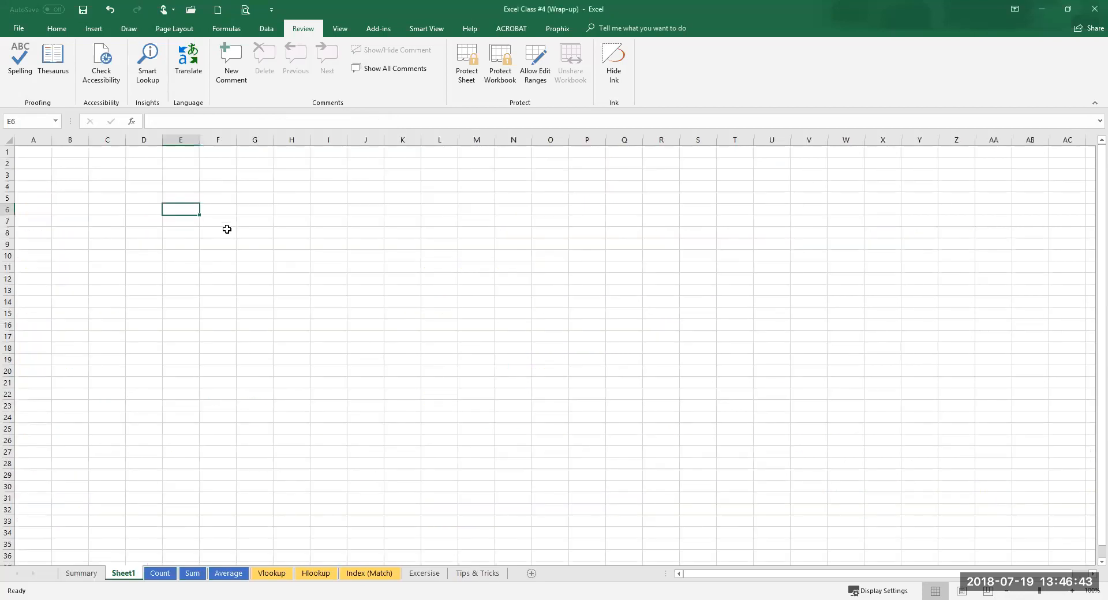
click(1073, 587)
click(1073, 588)
click(1073, 588)
click(1073, 587)
click(1073, 587)
click(1073, 587)
click(1073, 588)
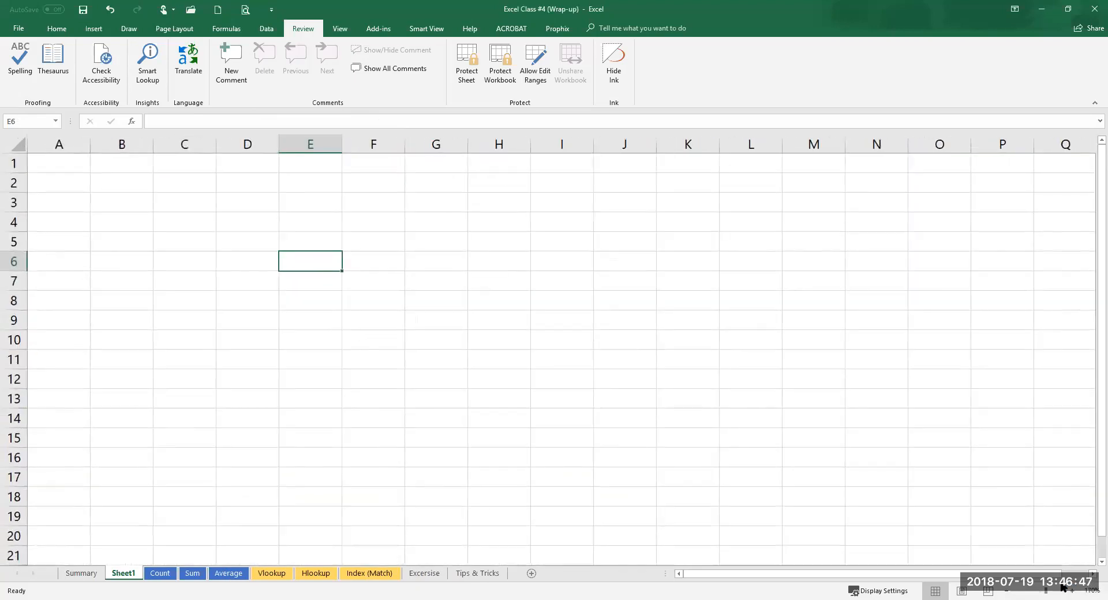
Enter two names separated by a comma and a space in E6, and fit column E to the text.
text(charele)
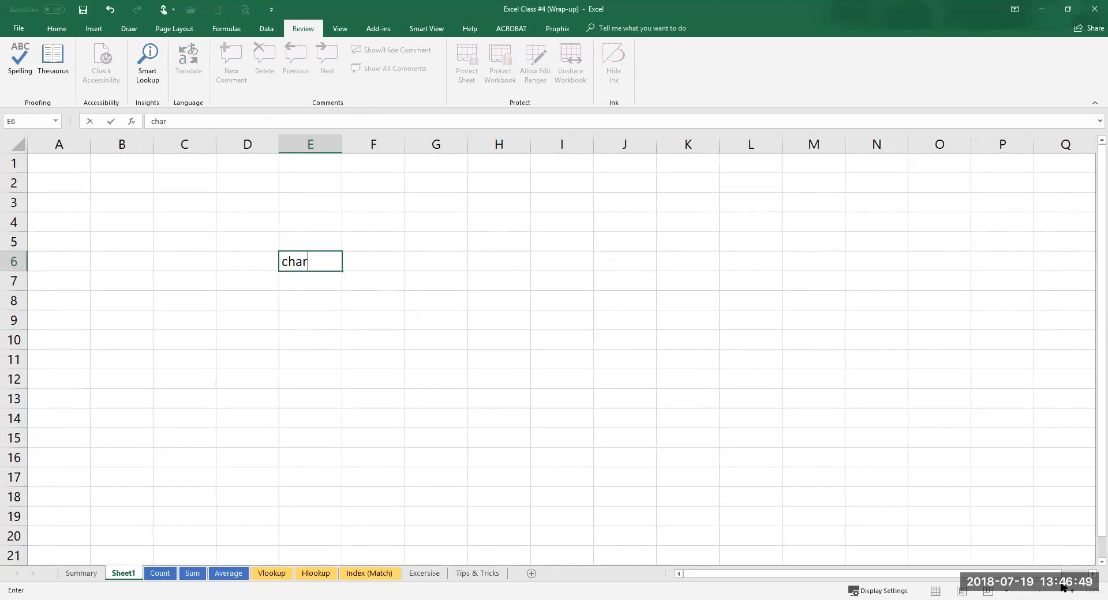
key(BackSpace)
key(BackSpace)
key(BackSpace)
text(les, andrew)
key(Return)
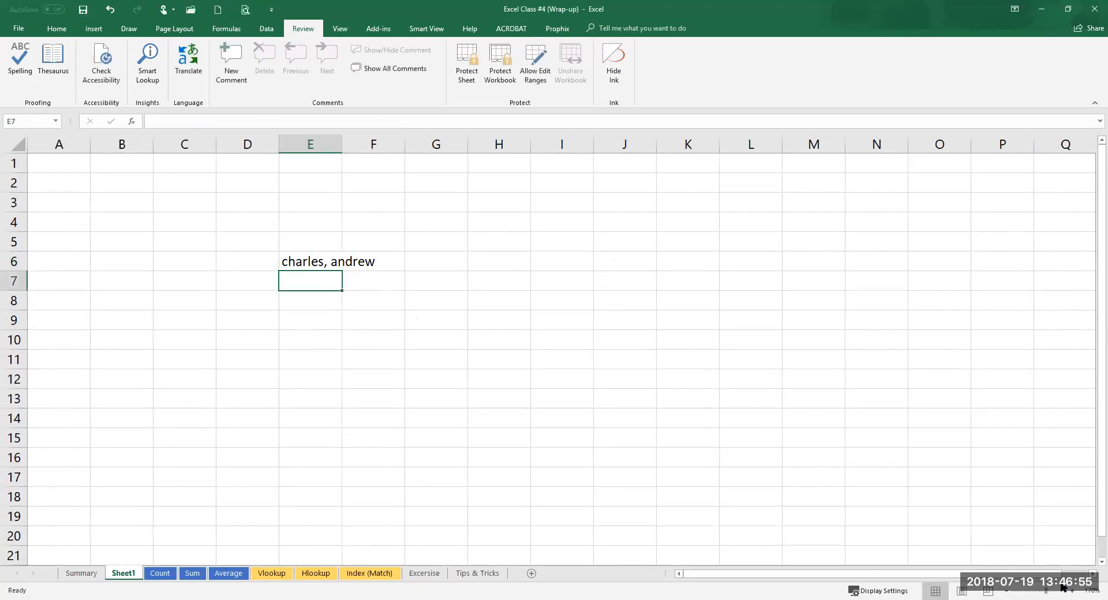
double_click(342, 153)
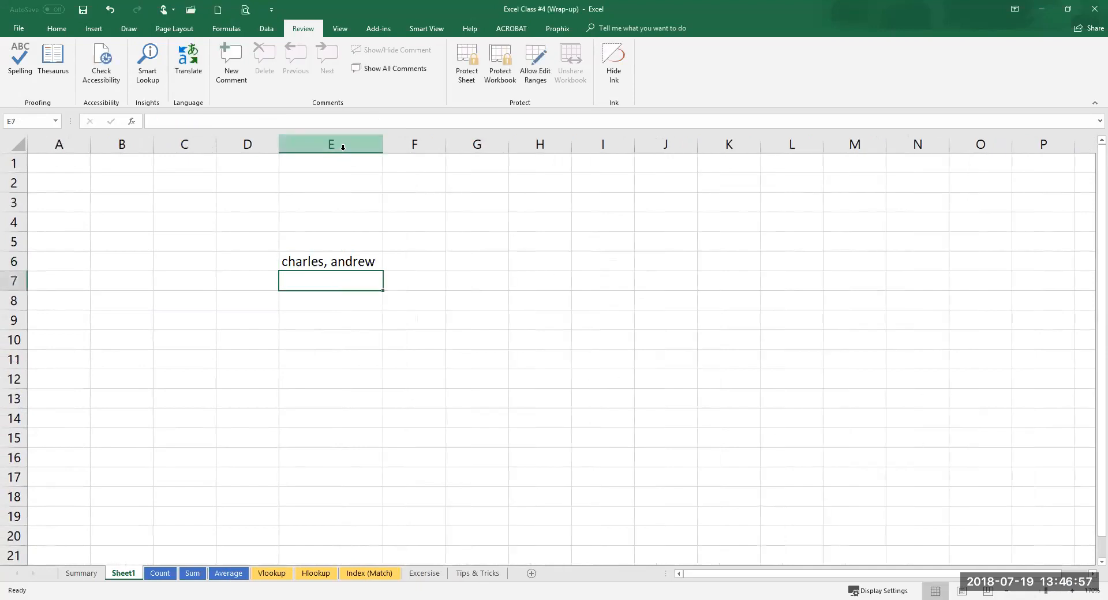
Copy the names from E6 into E7 and E8.
click(337, 264)
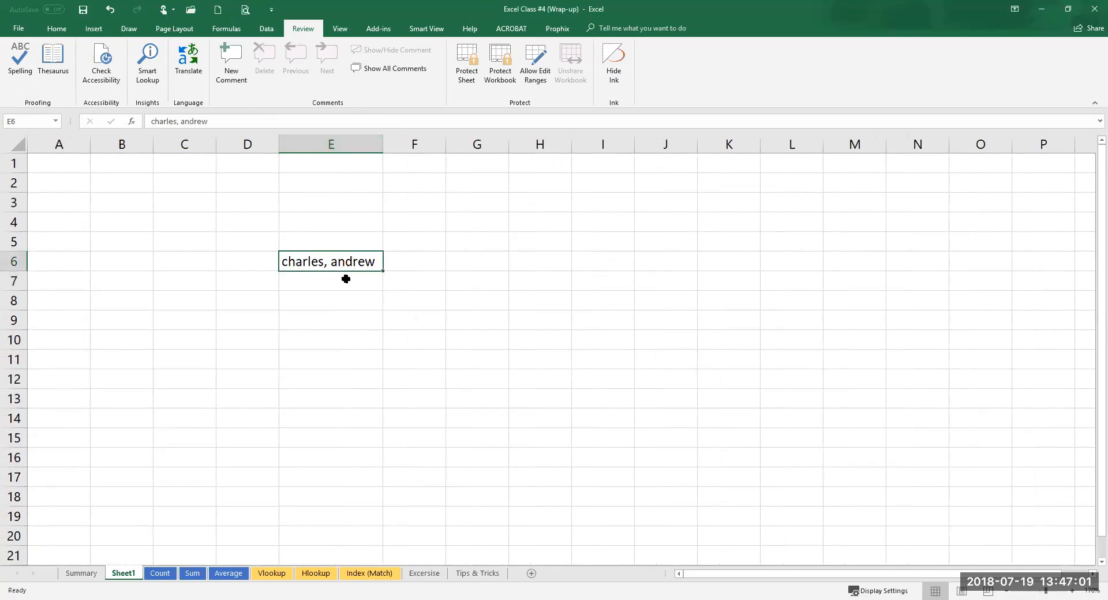
key(ctrl+c)
click(345, 280)
key(ctrl+v)
key(Down)
key(ctrl+v)
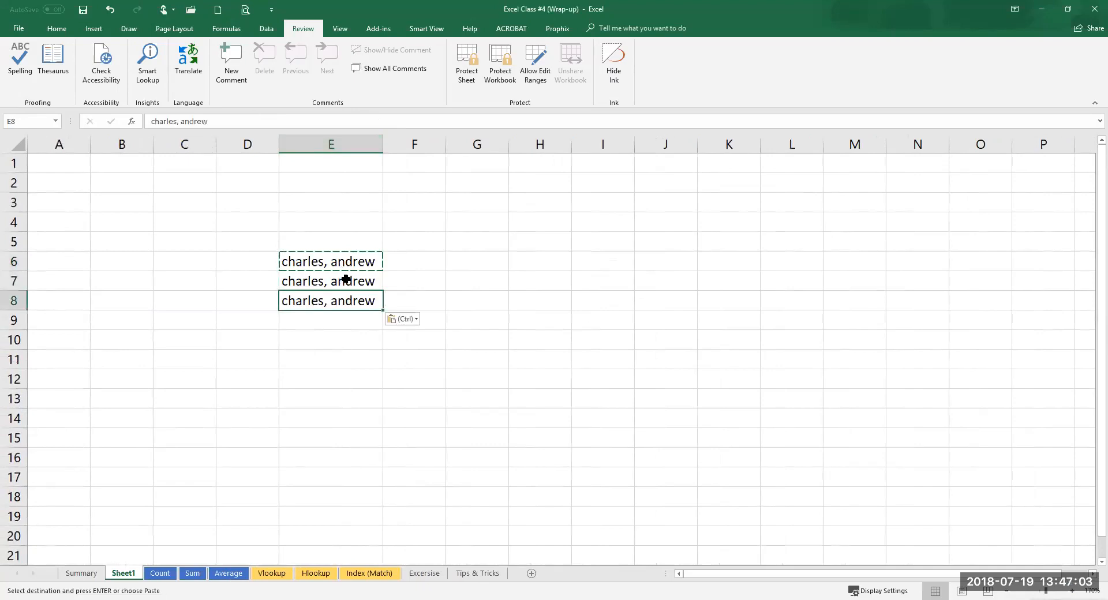
Append a comma, a space and a third name to the text in E7, and clear E8.
double_click(365, 282)
click(379, 283)
text(,)
text(way)
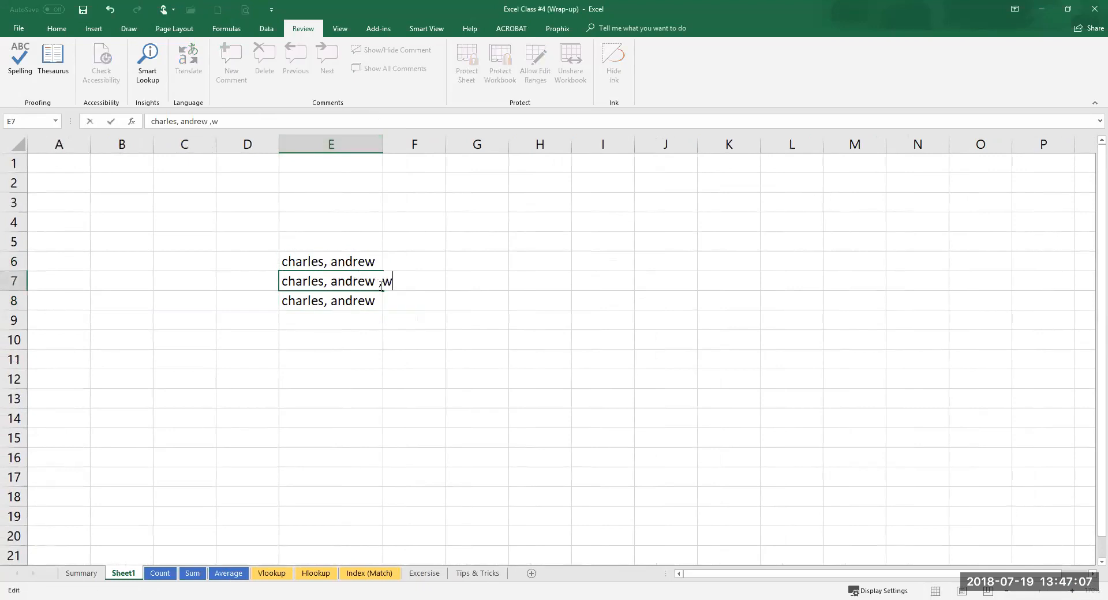
key(BackSpace)
key(BackSpace)
key(BackSpace)
key(BackSpace)
key(BackSpace)
text(, wayne)
key(Return)
key(Delete)
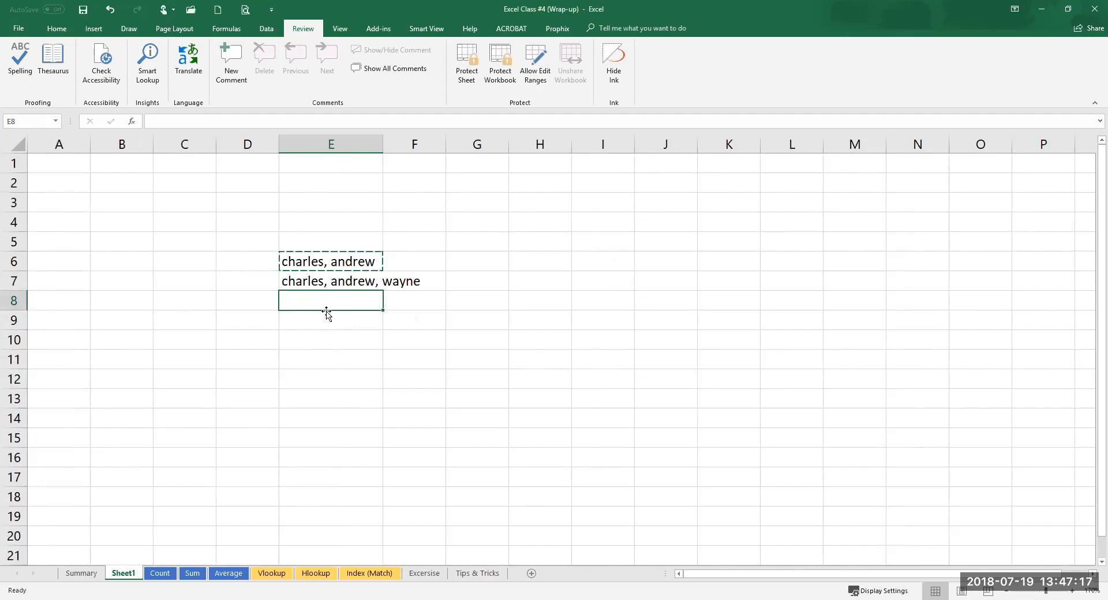
Start a Text to Columns conversion for E6:E11 and place the wizard clear of the data.
click(335, 269)
drag(335, 269, 336, 358)
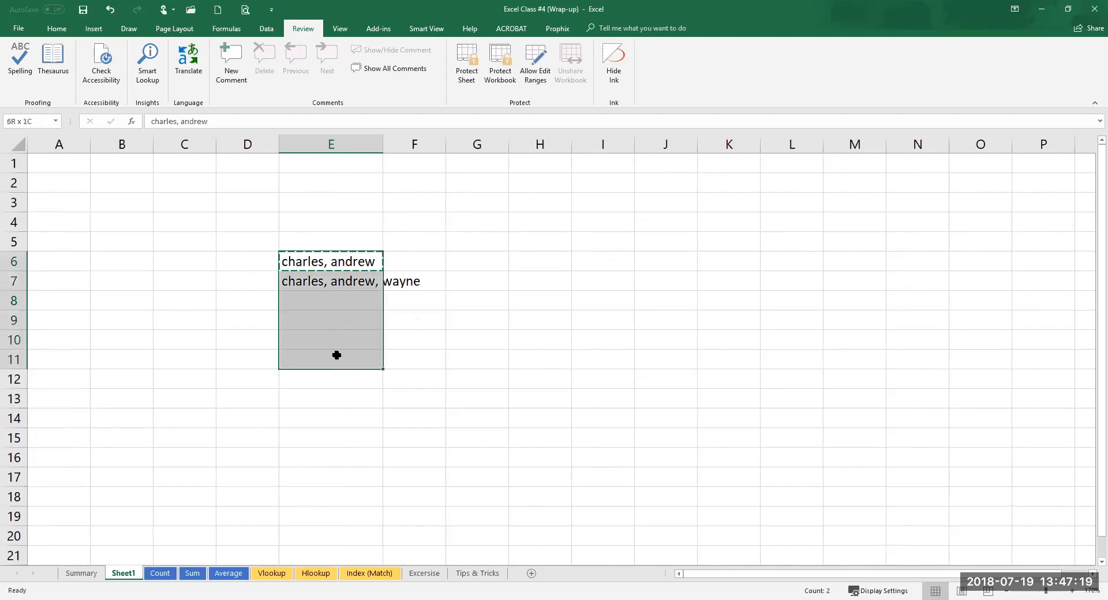
click(267, 30)
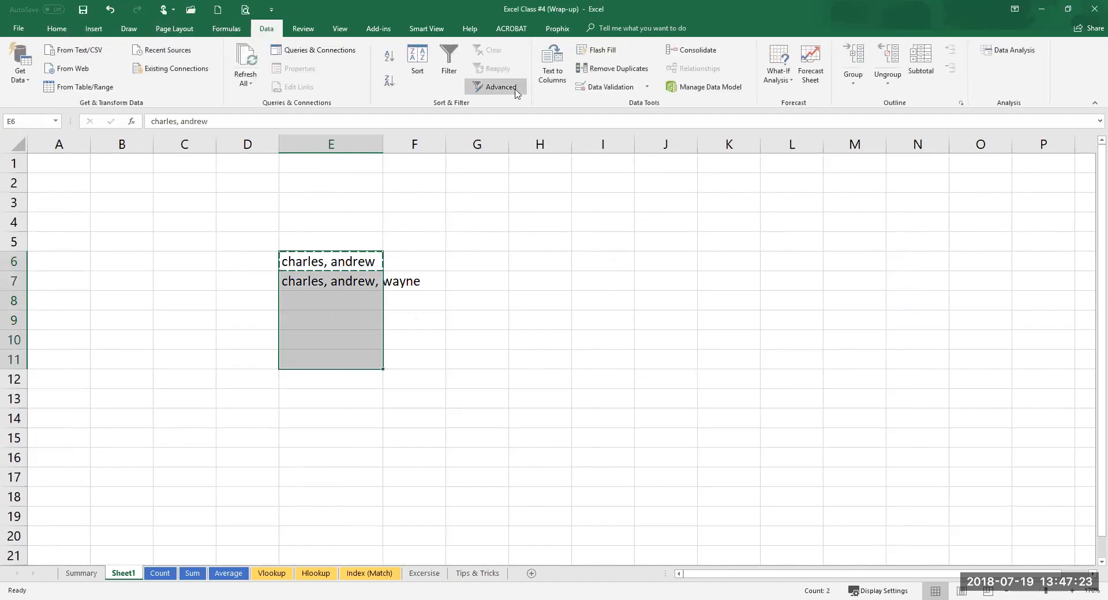
click(550, 66)
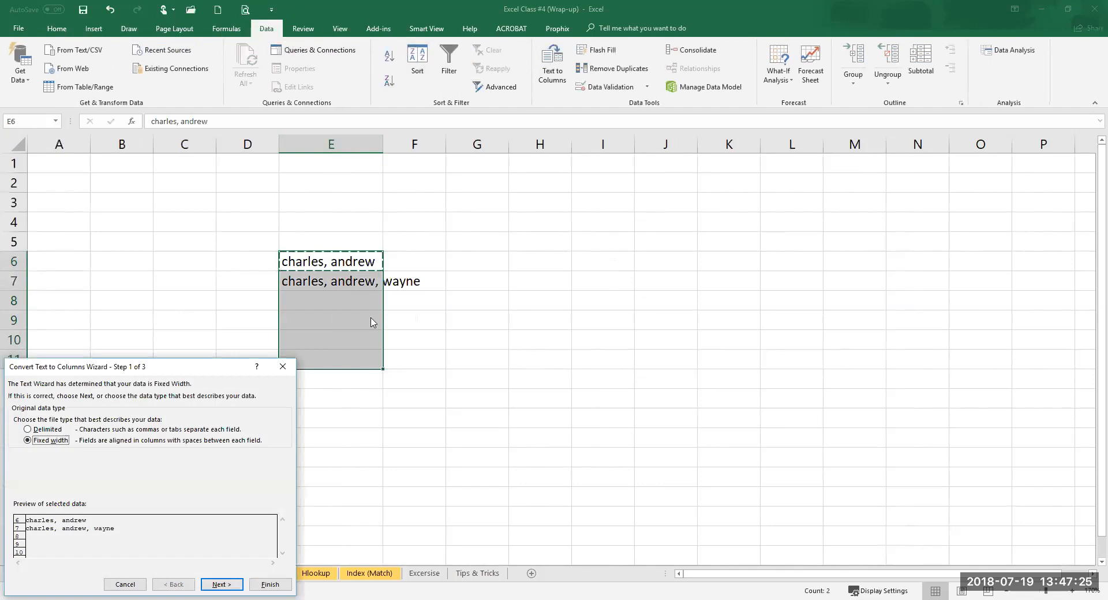
drag(206, 367, 654, 183)
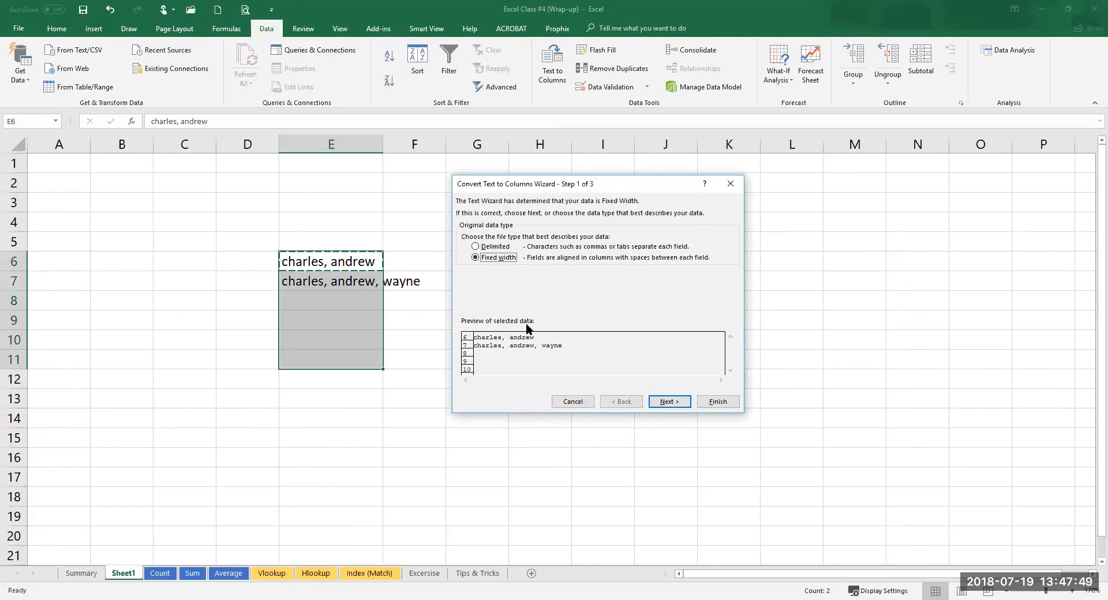
click(670, 401)
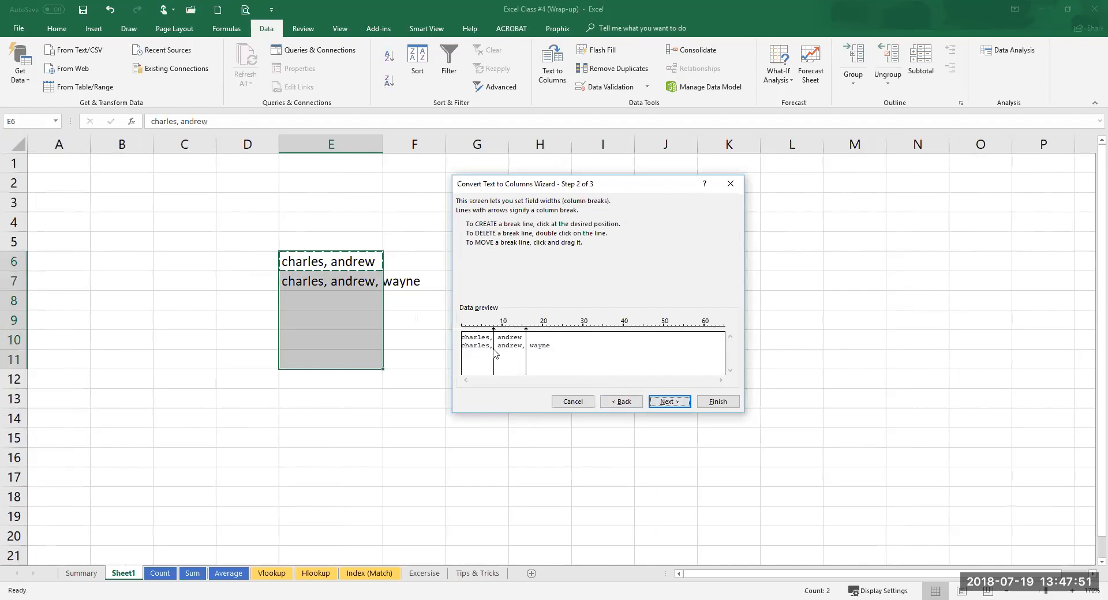
drag(494, 352, 498, 357)
click(613, 404)
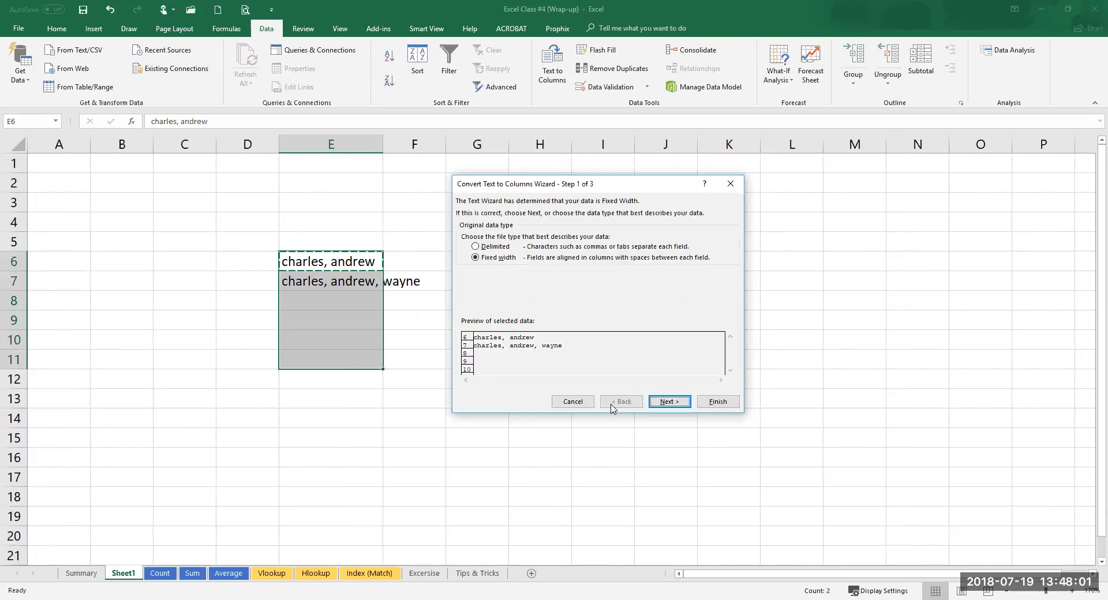
Split the names in E6:E11 as Delimited data with Comma as the only delimiter, keeping General format and destination $E$6.
click(478, 248)
click(670, 402)
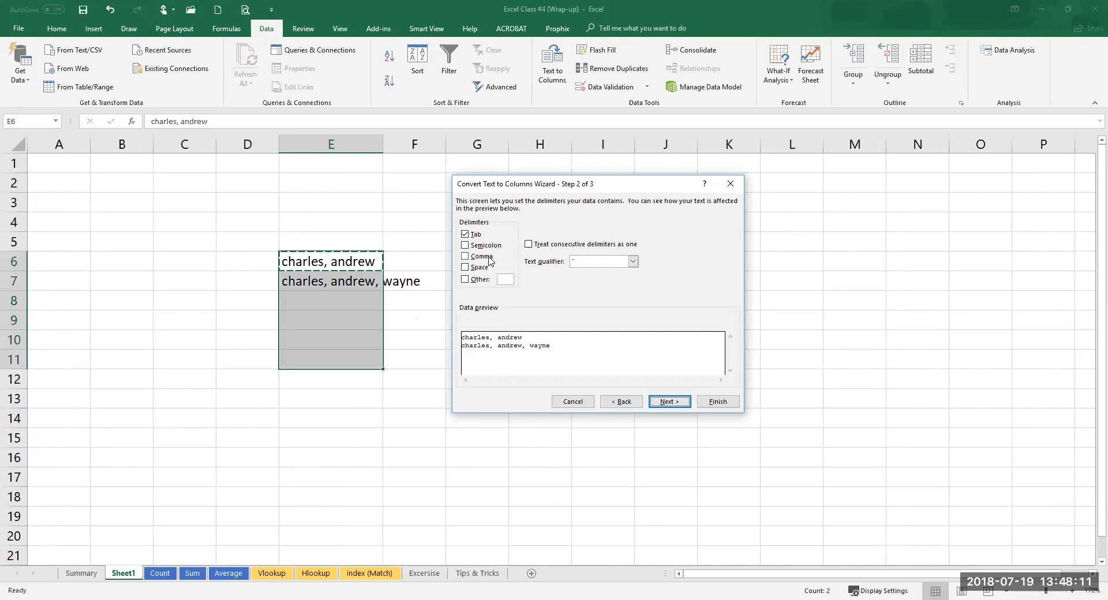
click(506, 280)
click(464, 256)
click(465, 234)
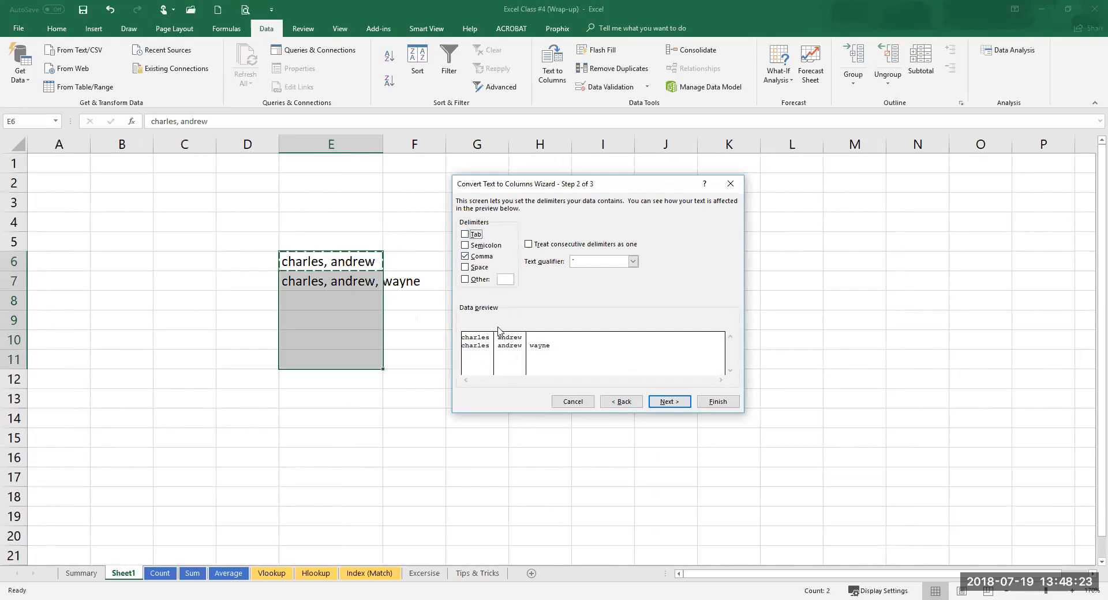
click(669, 401)
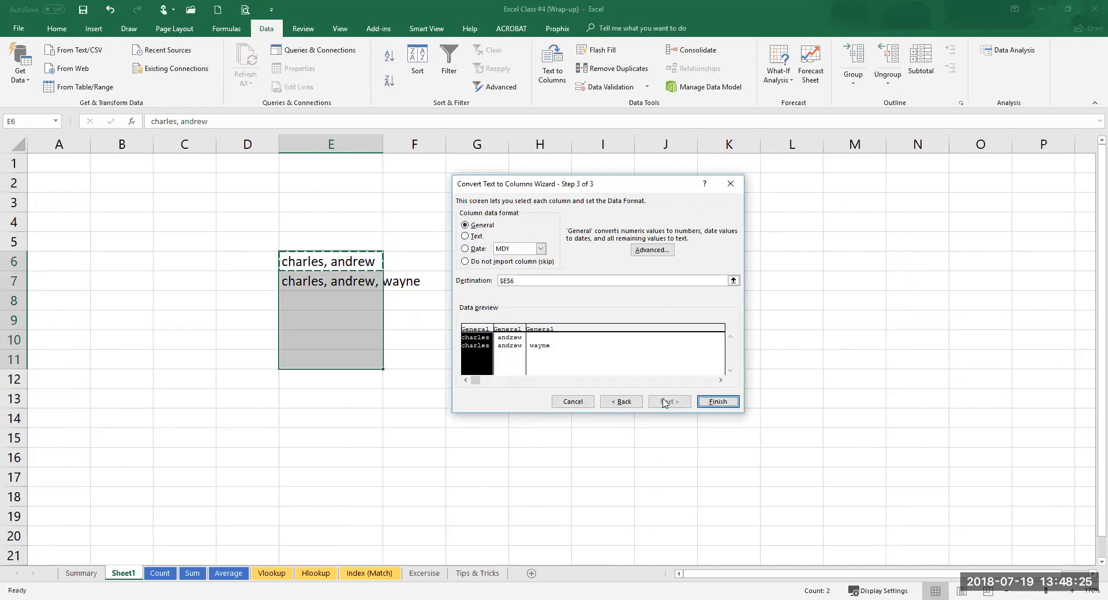
click(701, 404)
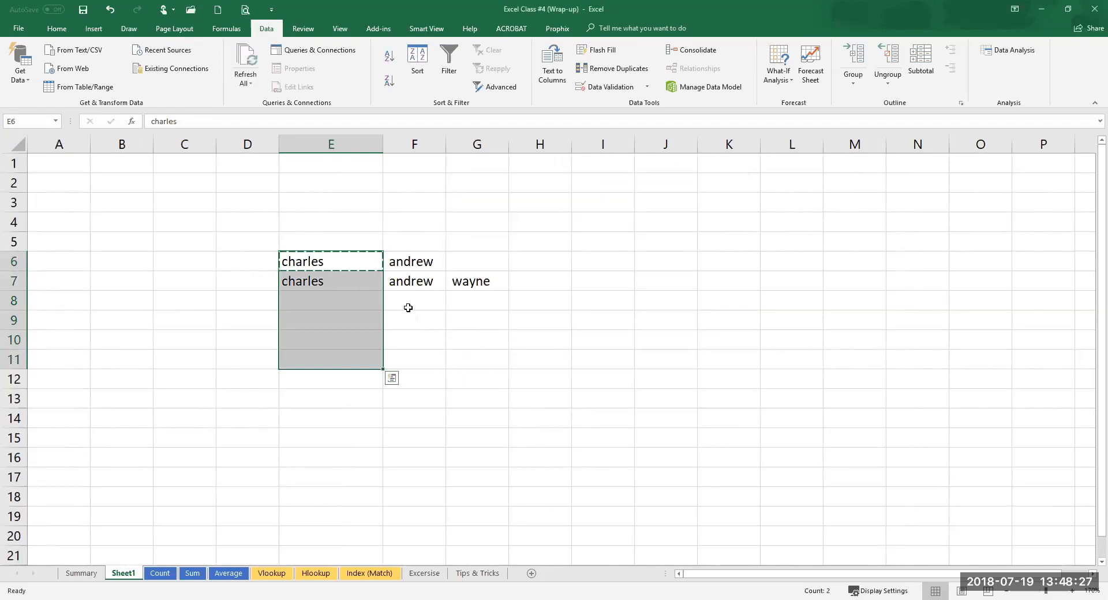
Inspect the contents of E6, F6, G7 and F7 for leading spaces left by the split.
click(370, 268)
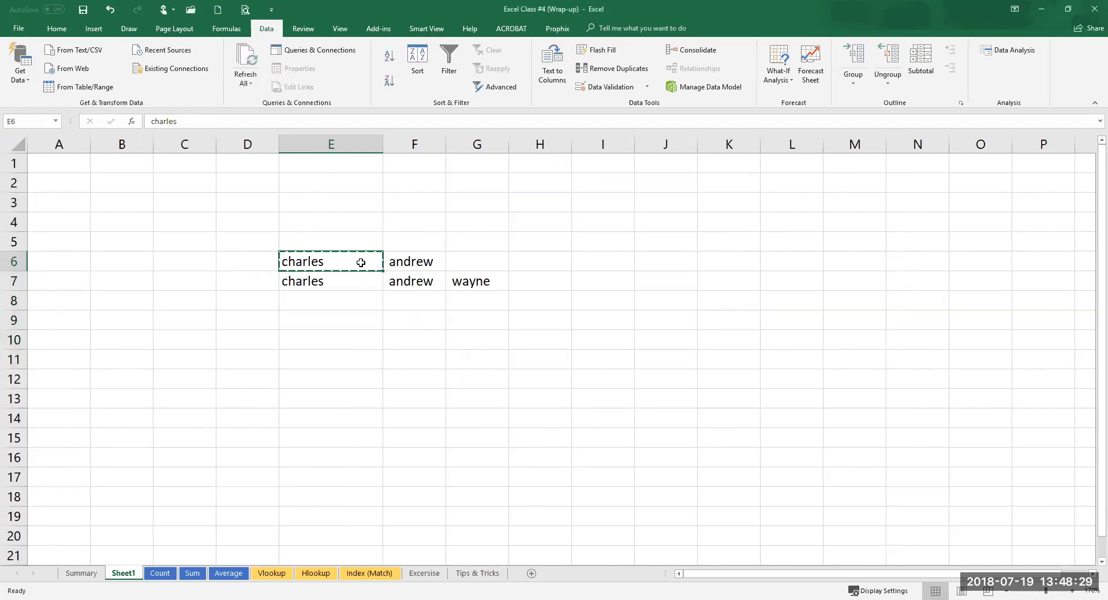
click(404, 268)
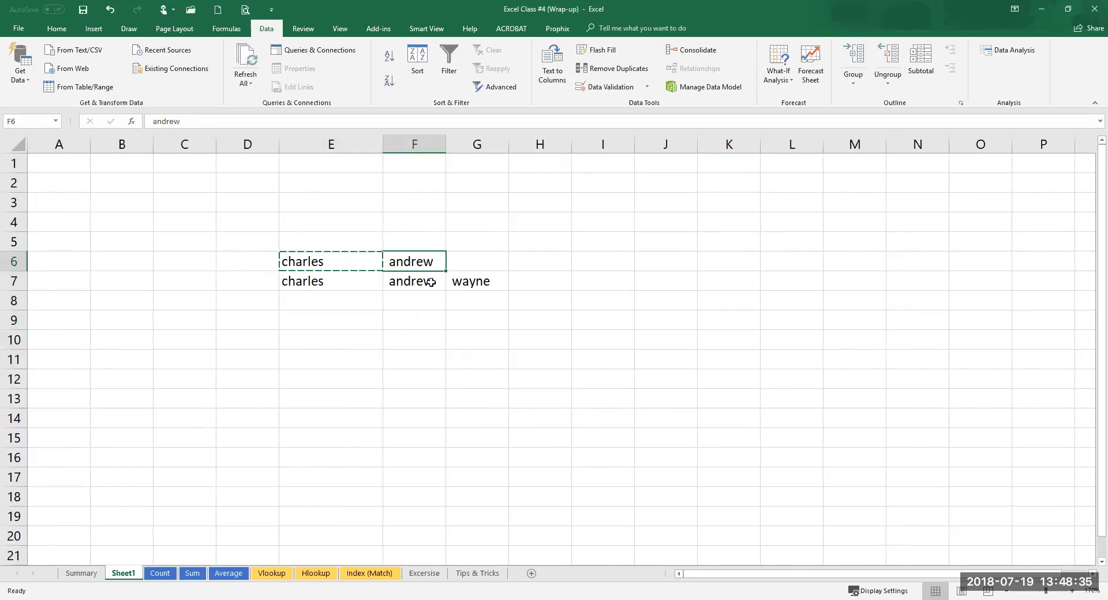
click(449, 281)
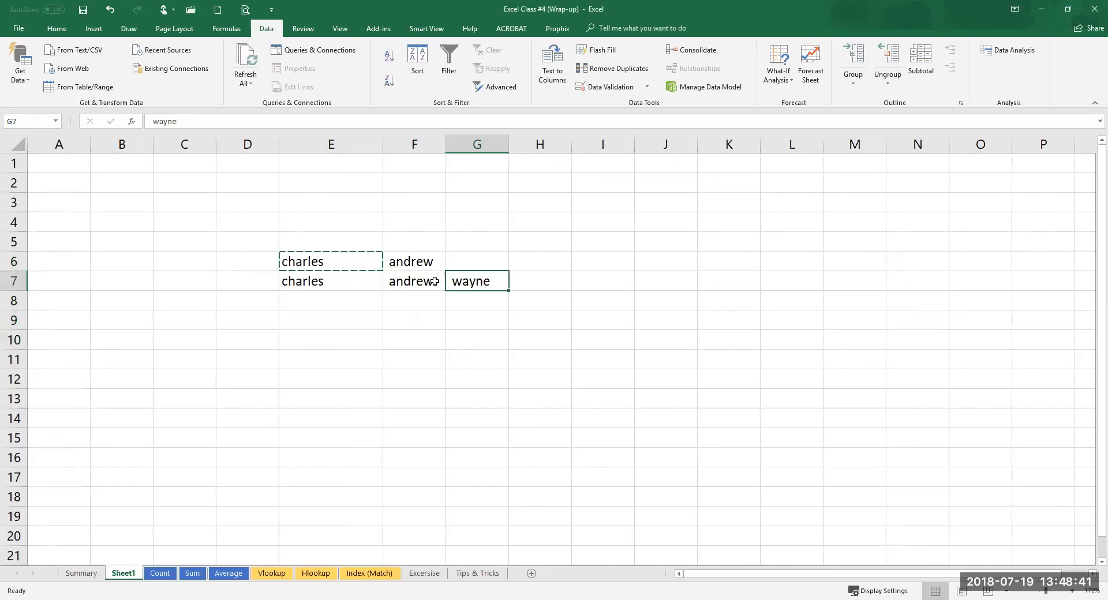
click(415, 284)
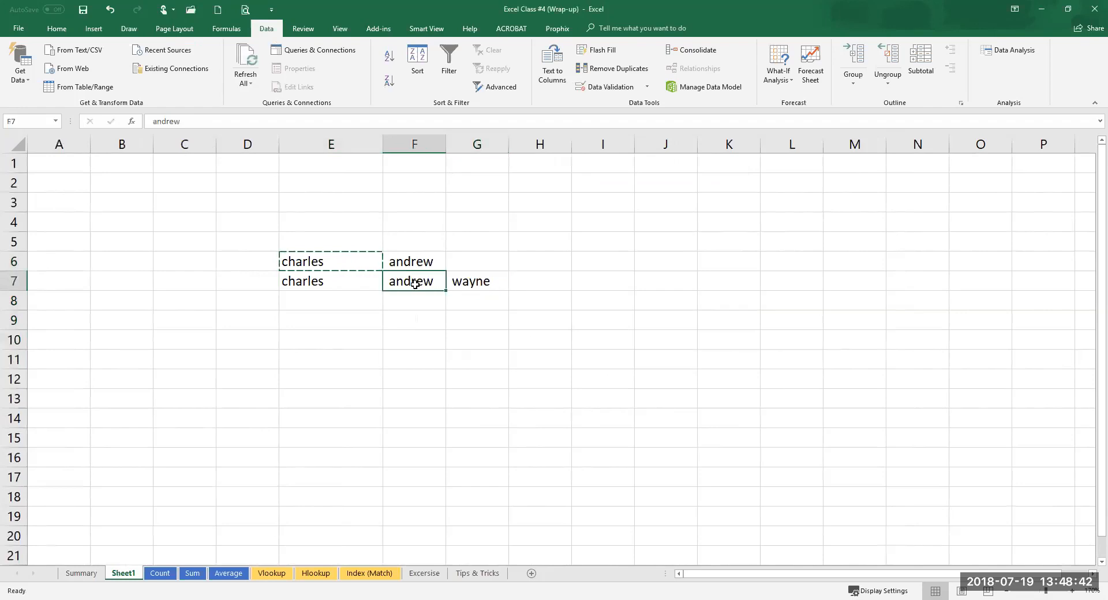
click(153, 121)
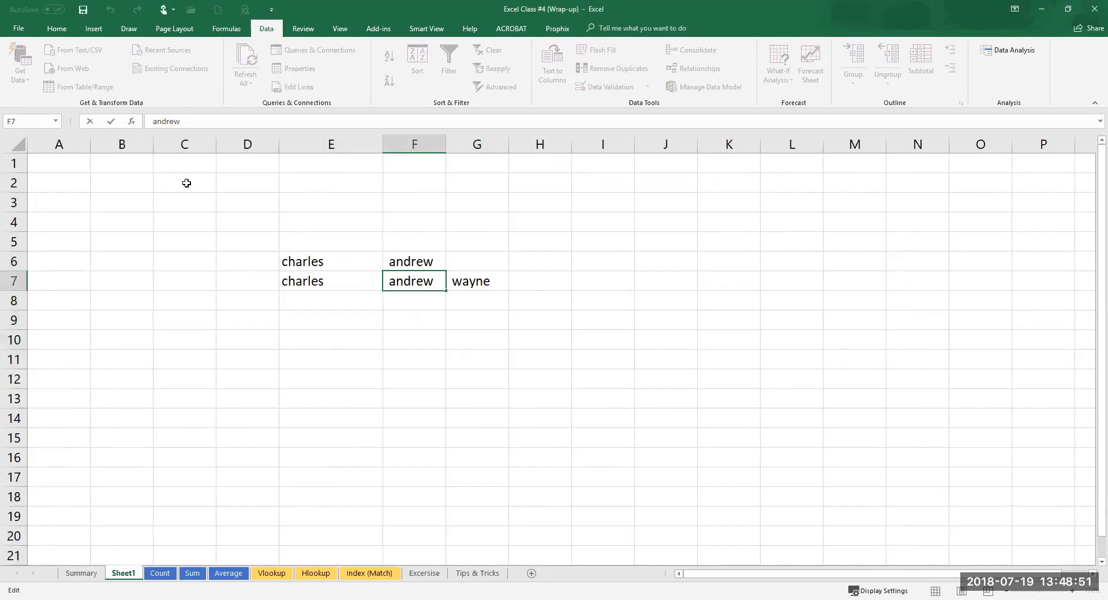
key(Escape)
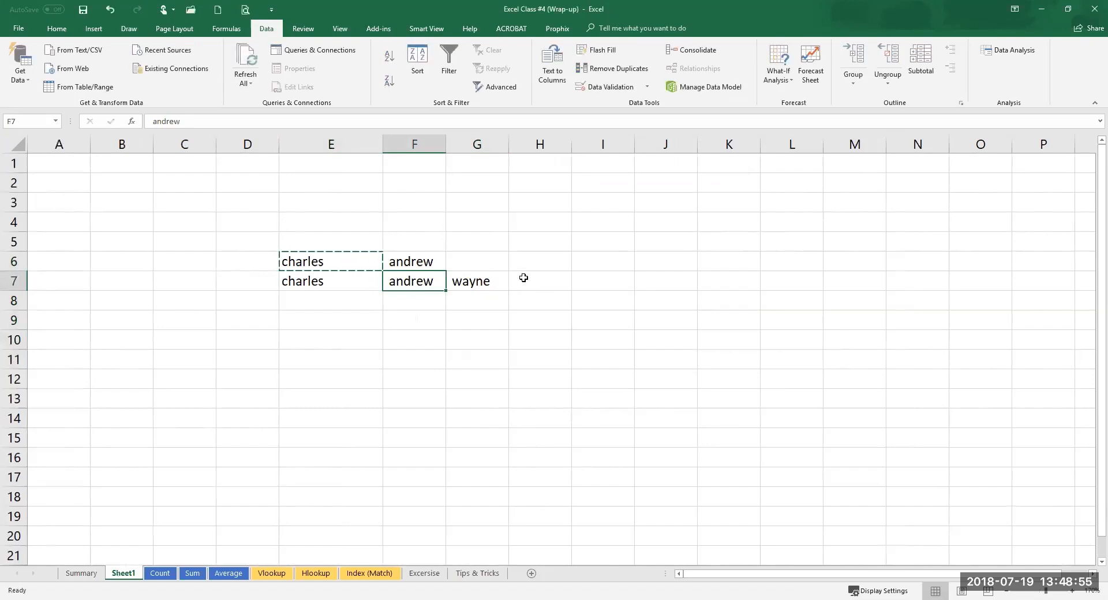
Replace all spaces in F4:H11 with nothing using Find and Replace.
drag(415, 218, 519, 360)
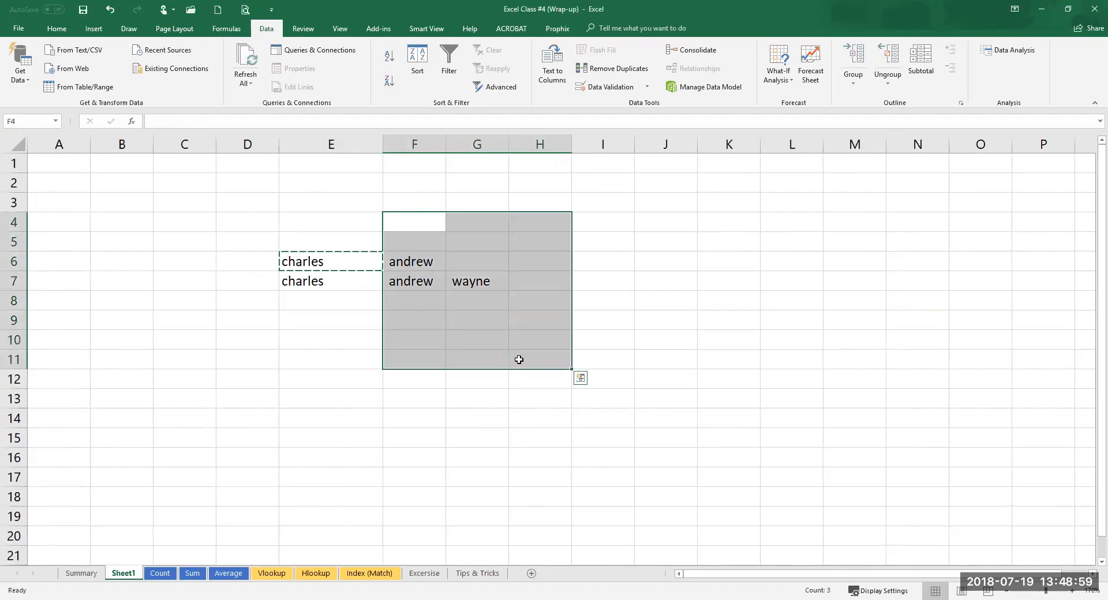
key(ctrl+f)
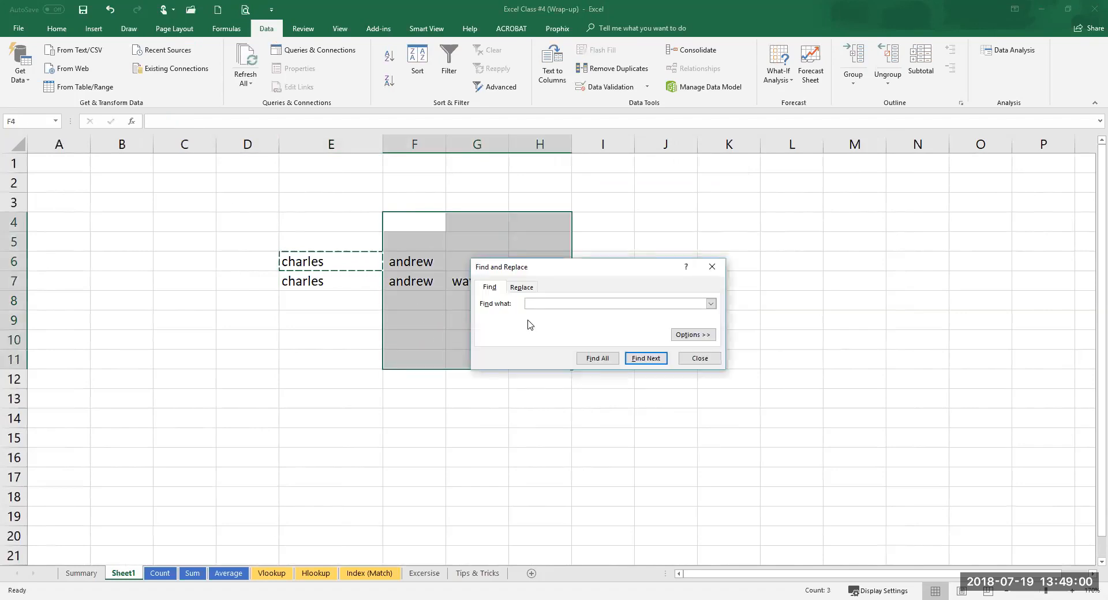
click(523, 287)
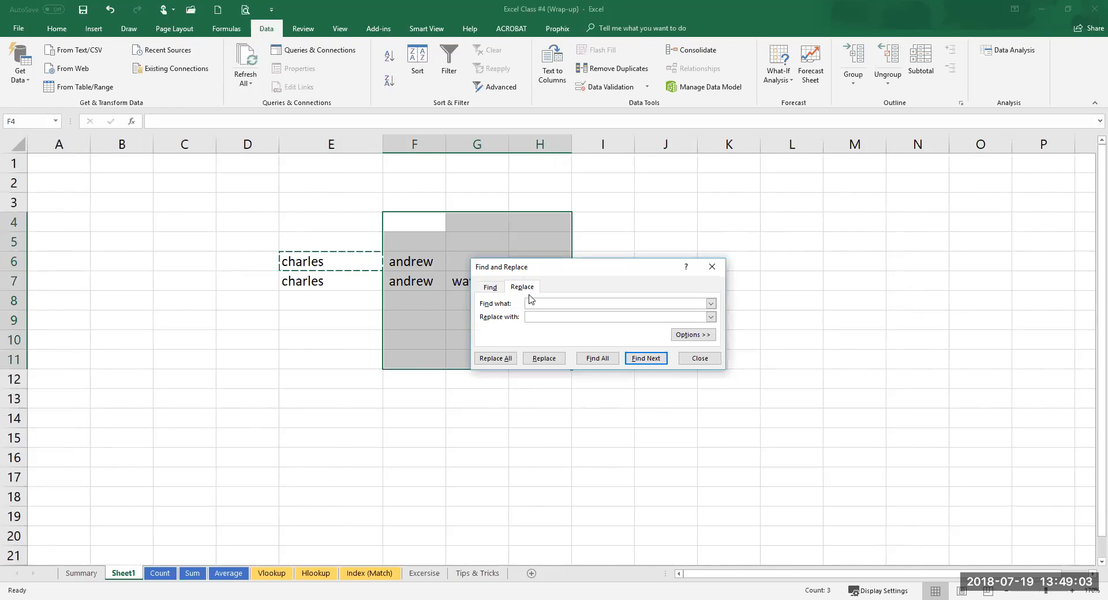
key(Escape)
key(ctrl+h)
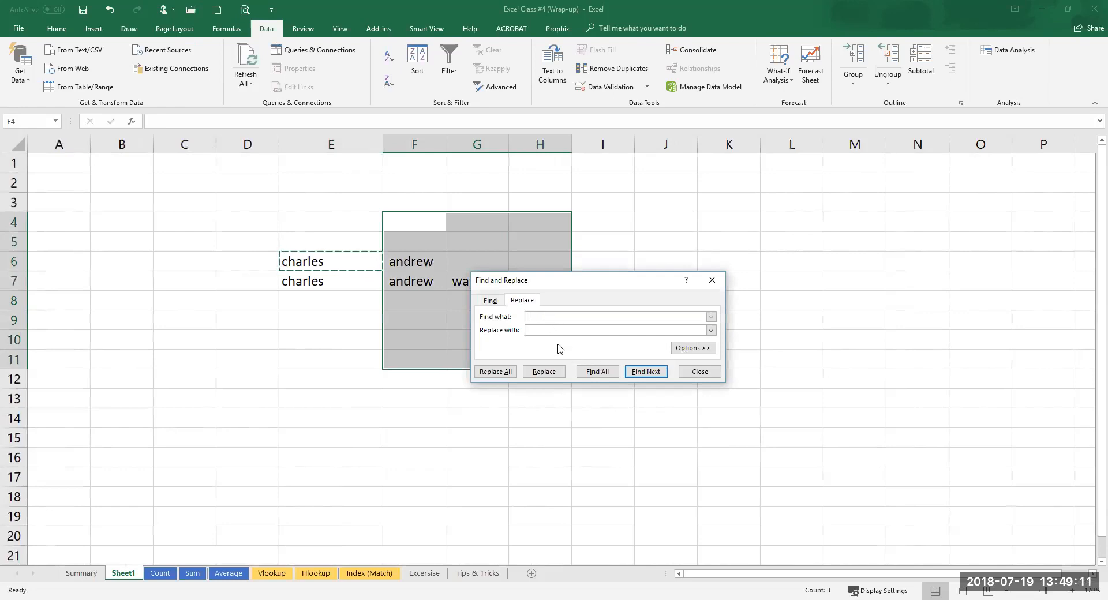
click(531, 330)
click(495, 372)
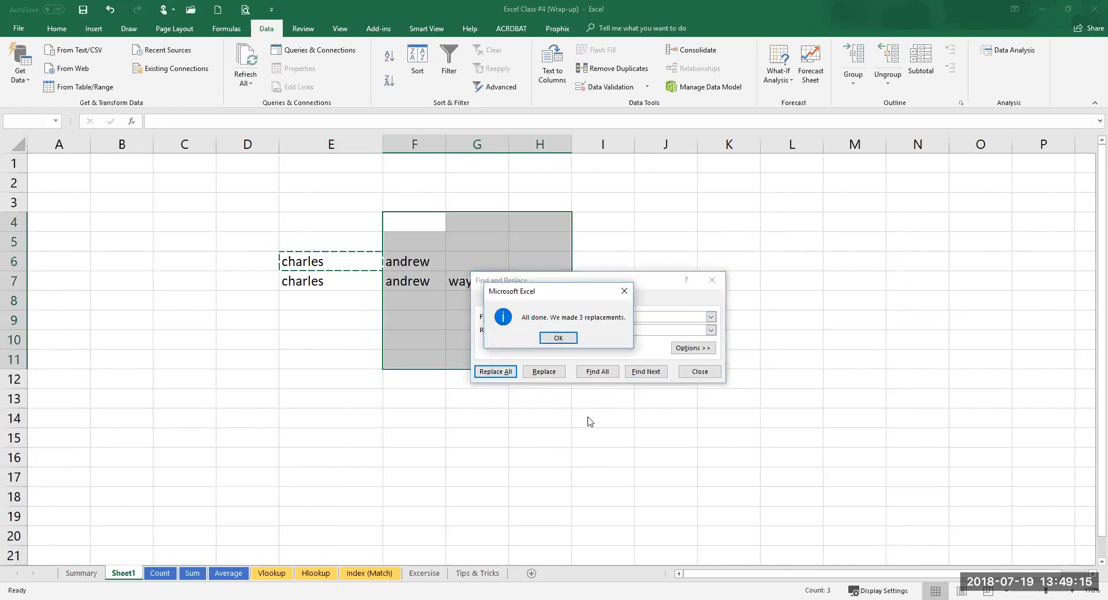
click(558, 338)
key(Escape)
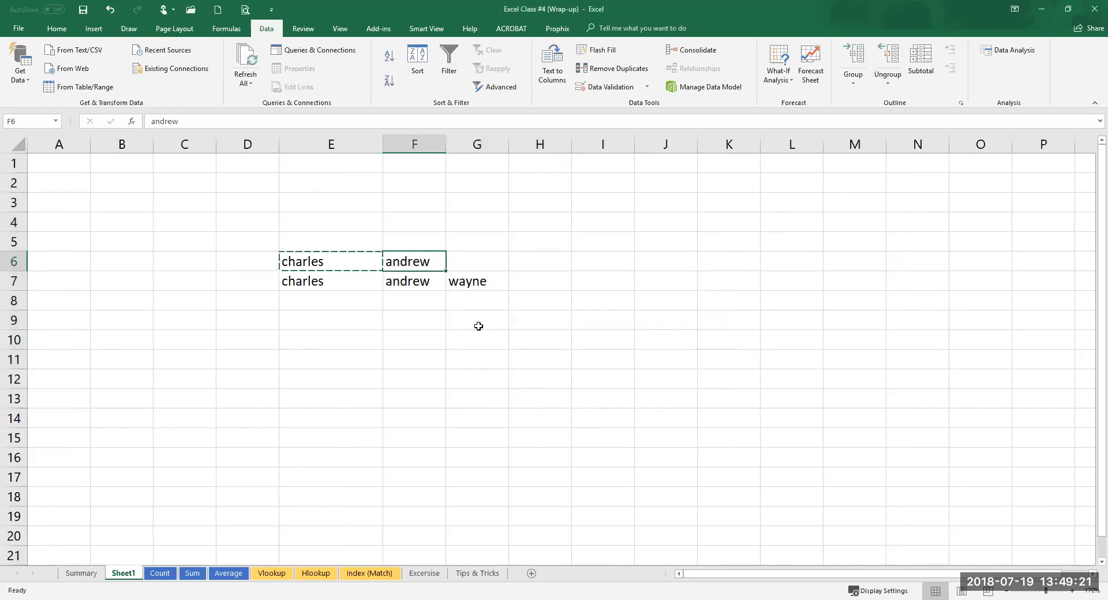
click(530, 258)
text(=)
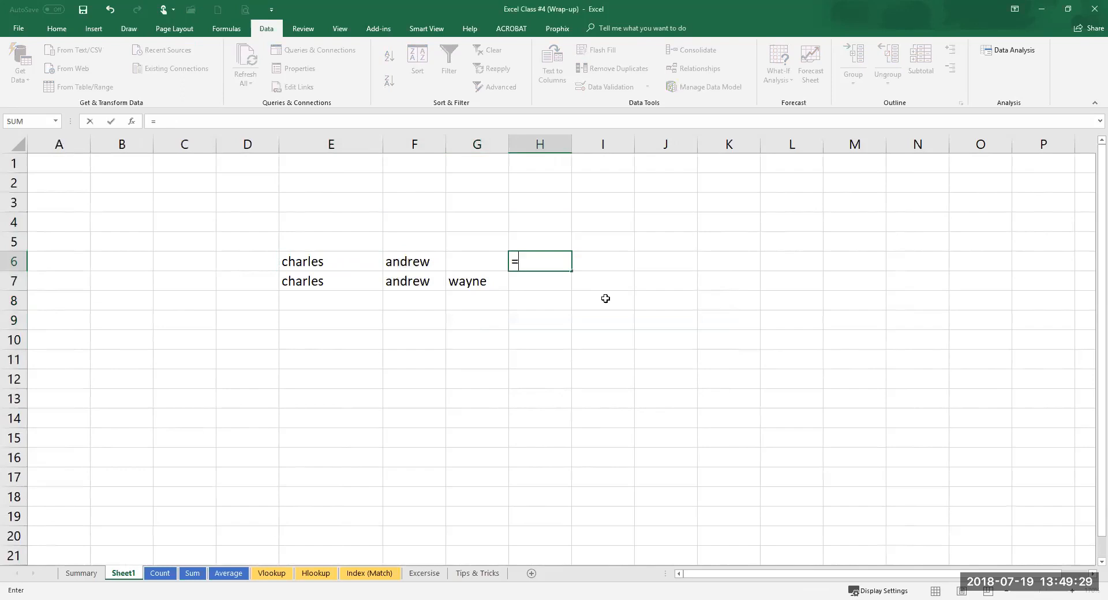
key(BackSpace)
key(Escape)
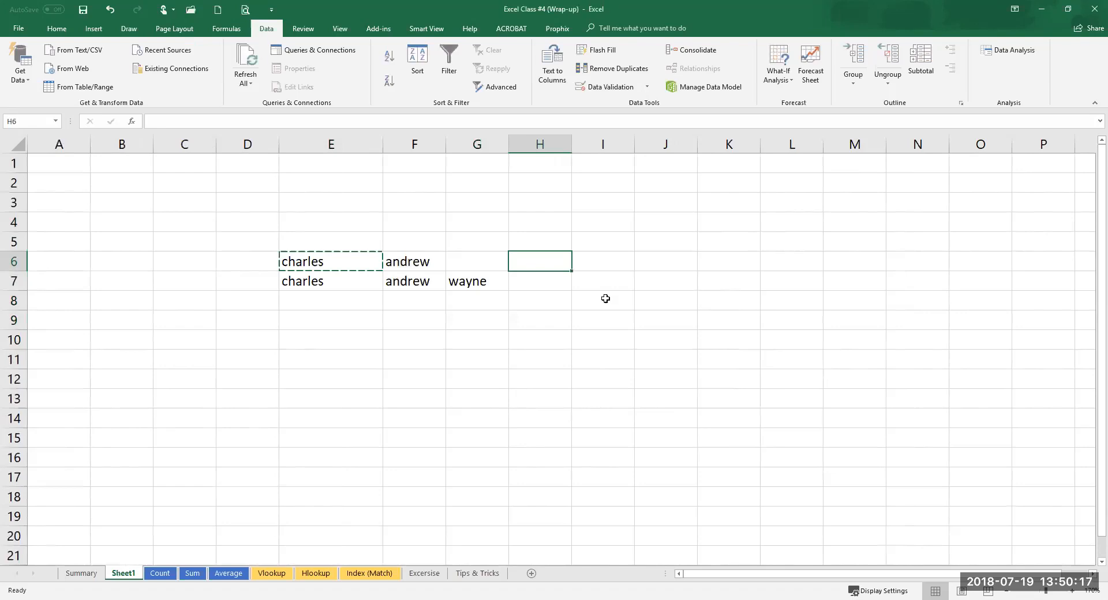
Begin a formula in H6 with the CONCATENATE function.
text(=)
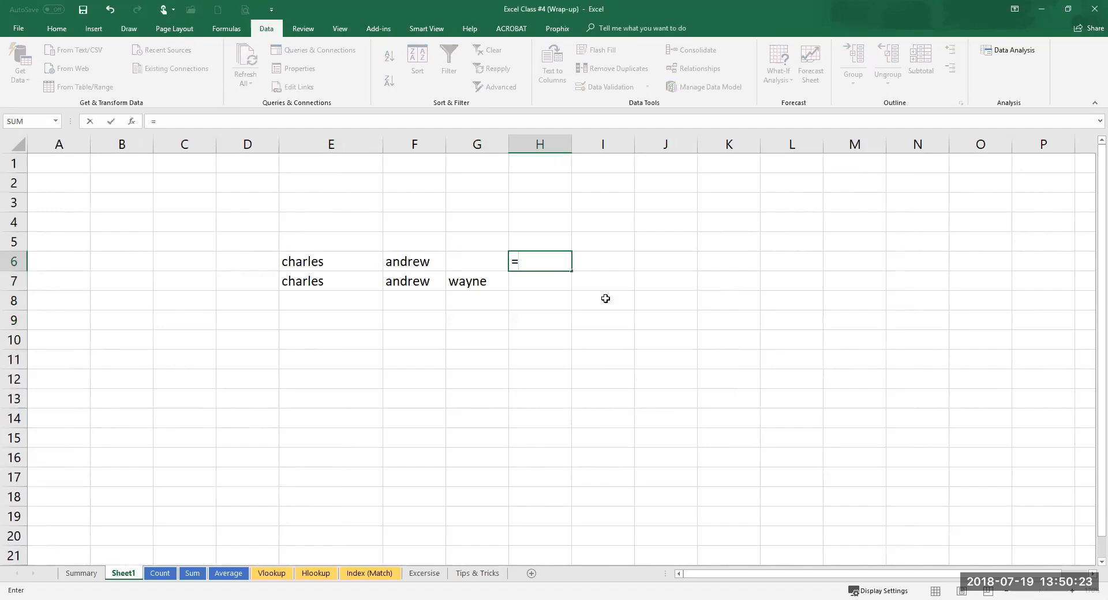
click(421, 263)
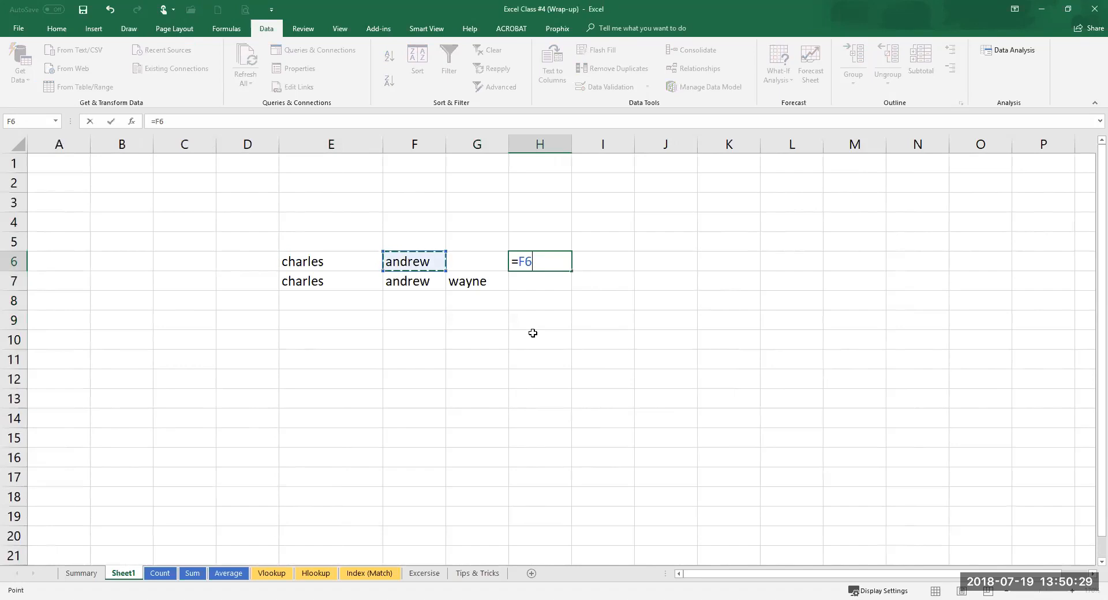
text(&)
key(BackSpace)
key(BackSpace)
key(BackSpace)
text(cpmc)
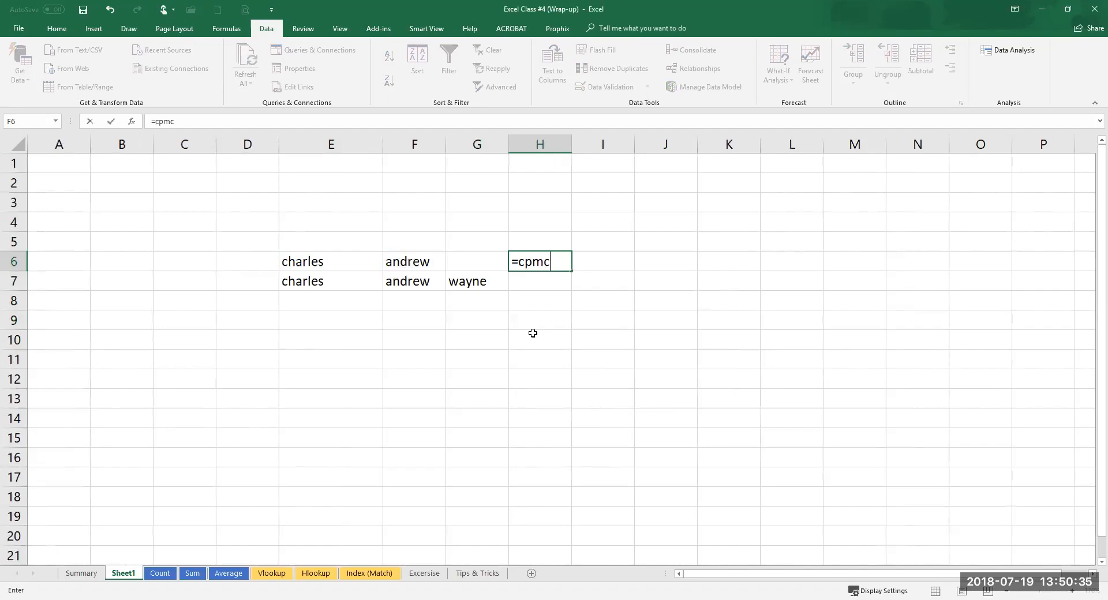
key(BackSpace)
key(BackSpace)
key(BackSpace)
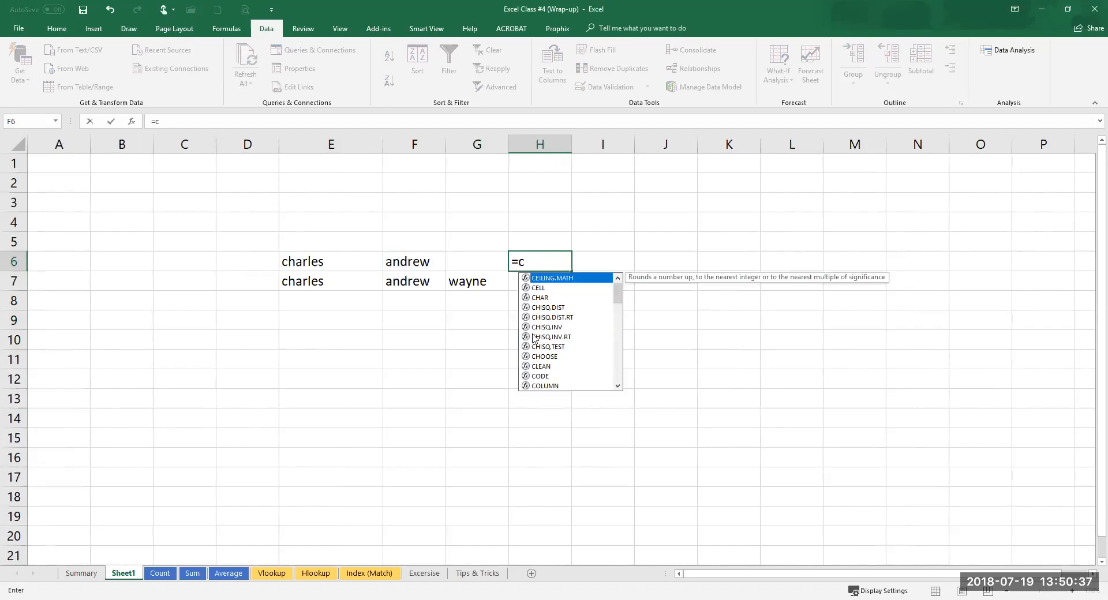
text(on)
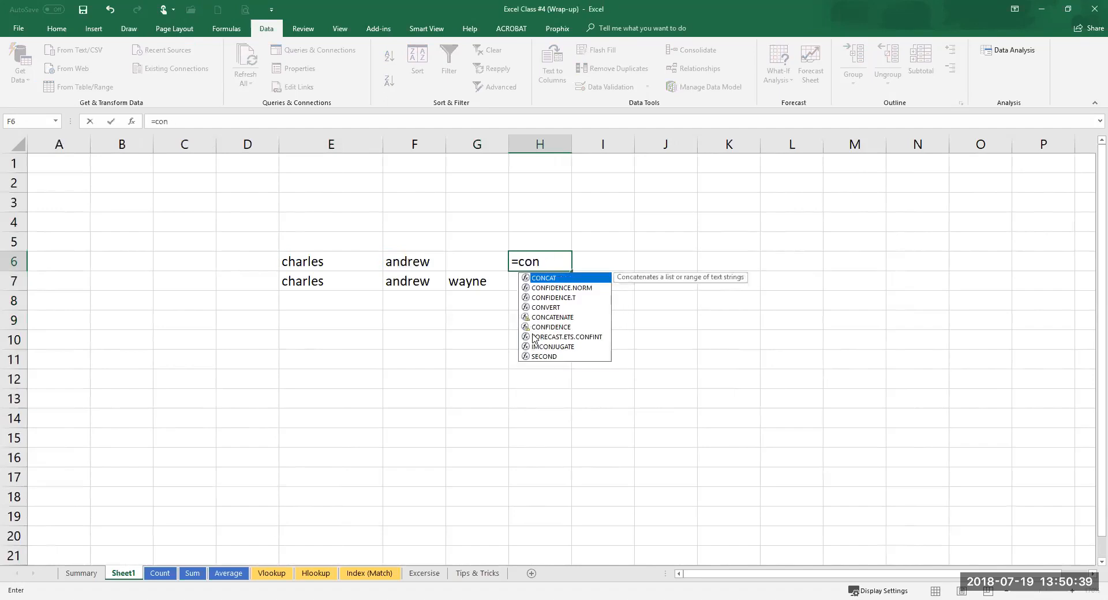
text(cat)
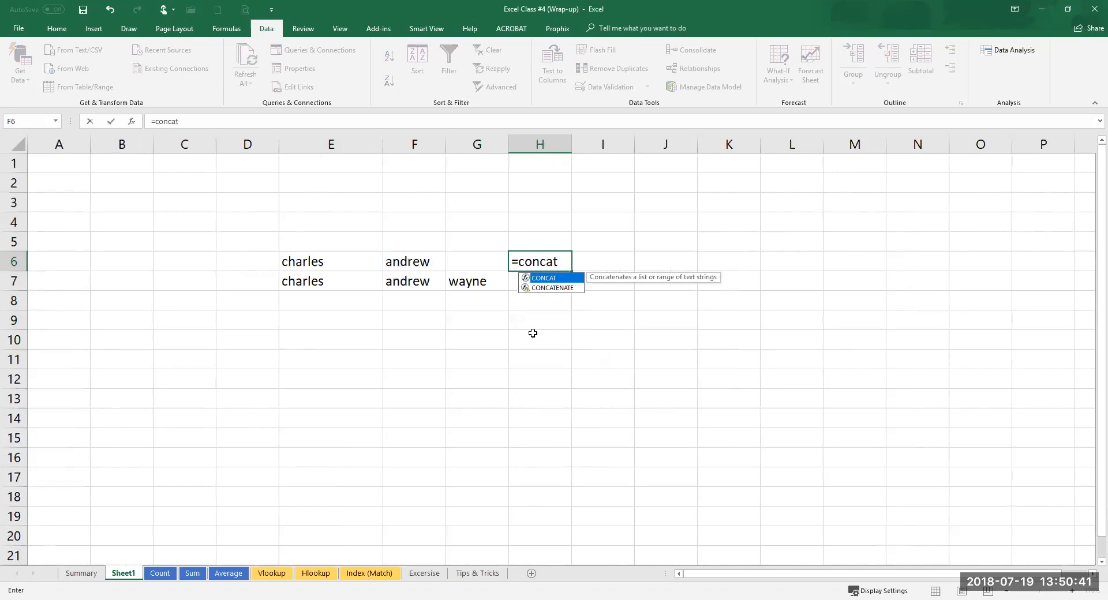
text(enate)
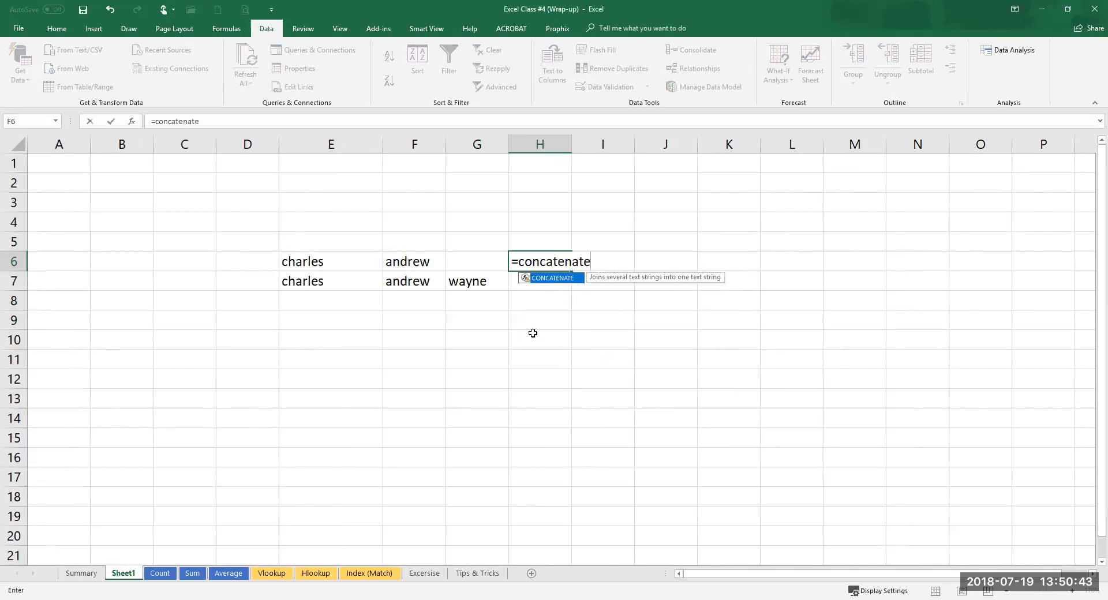
text(()
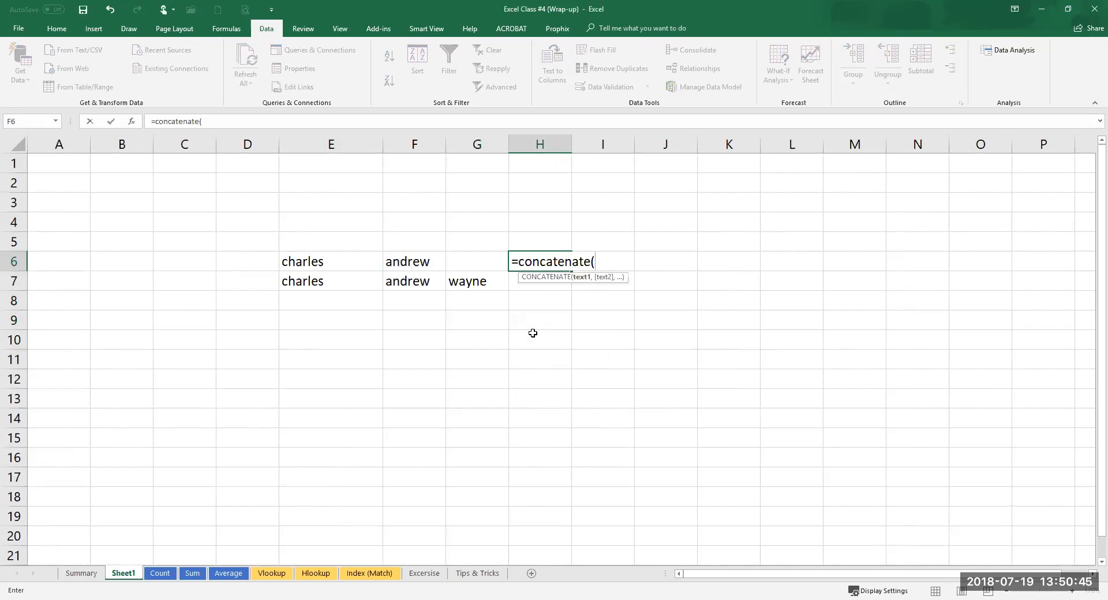
key(BackSpace)
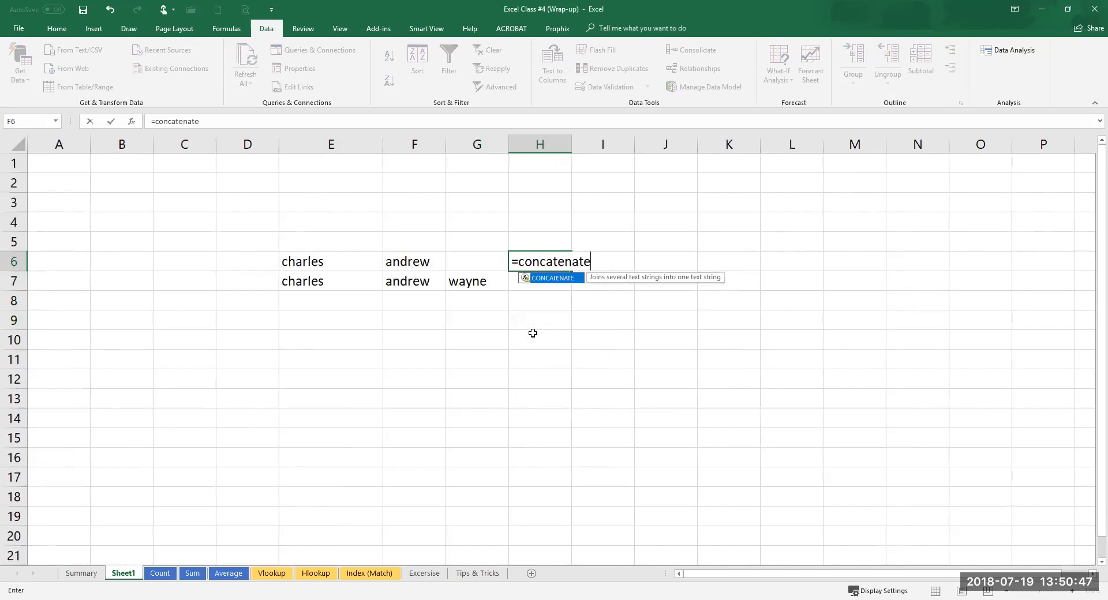
text(()
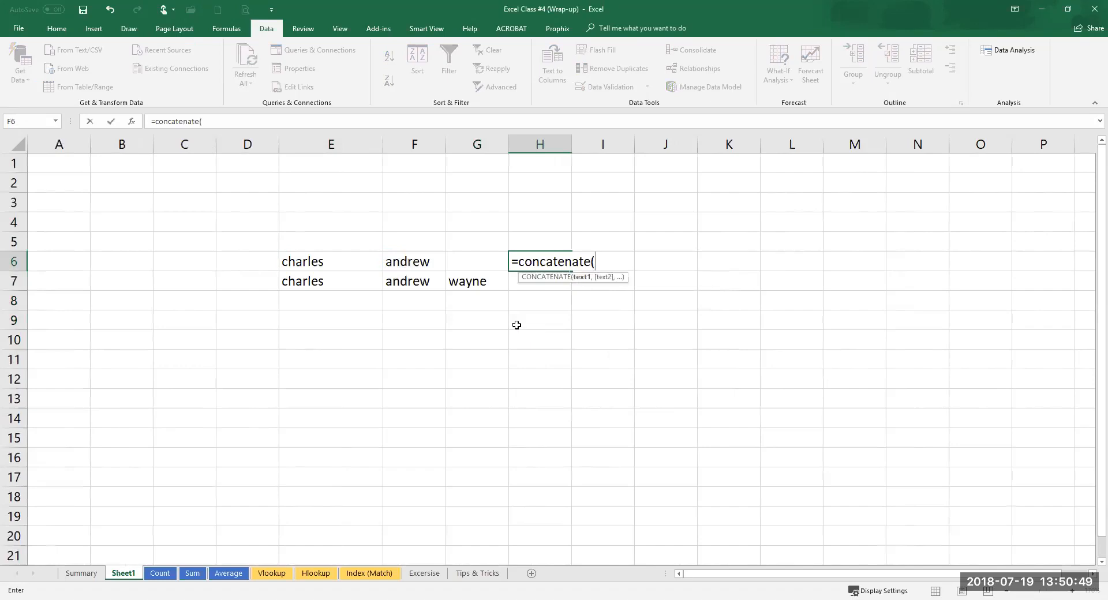
Give the CONCATENATE formula cell F6 and a quoted space " " as its first two text arguments.
click(427, 263)
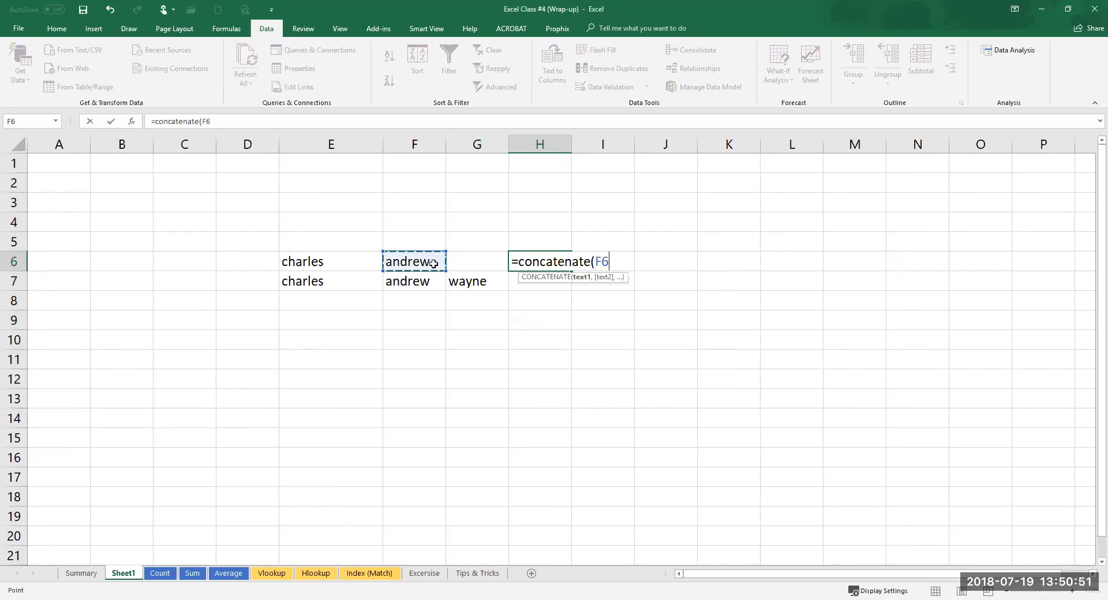
text(,)
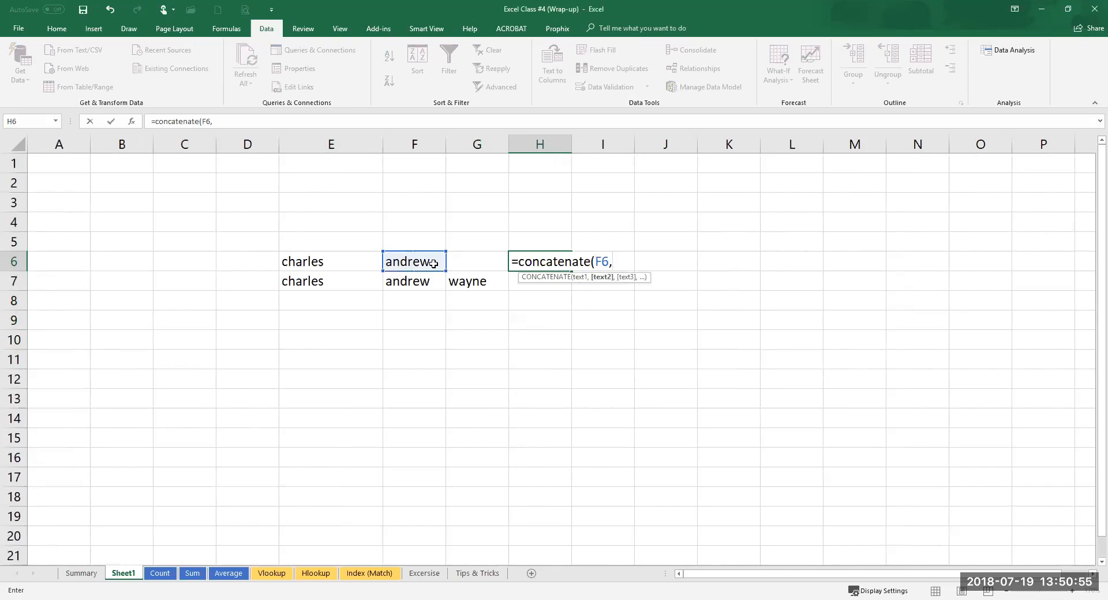
text(" ",)
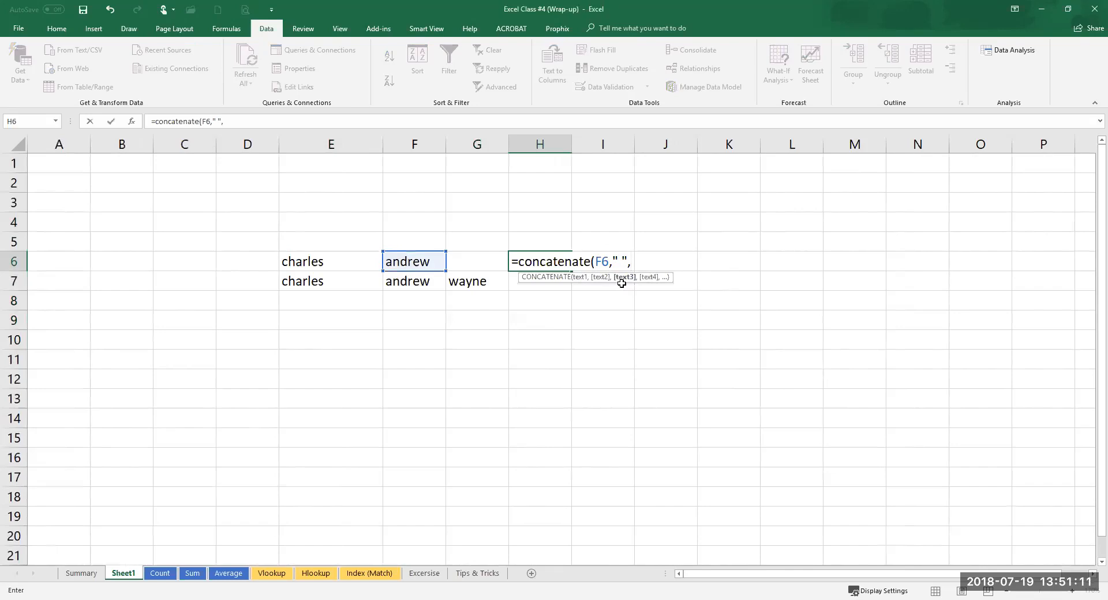
text(,,,)
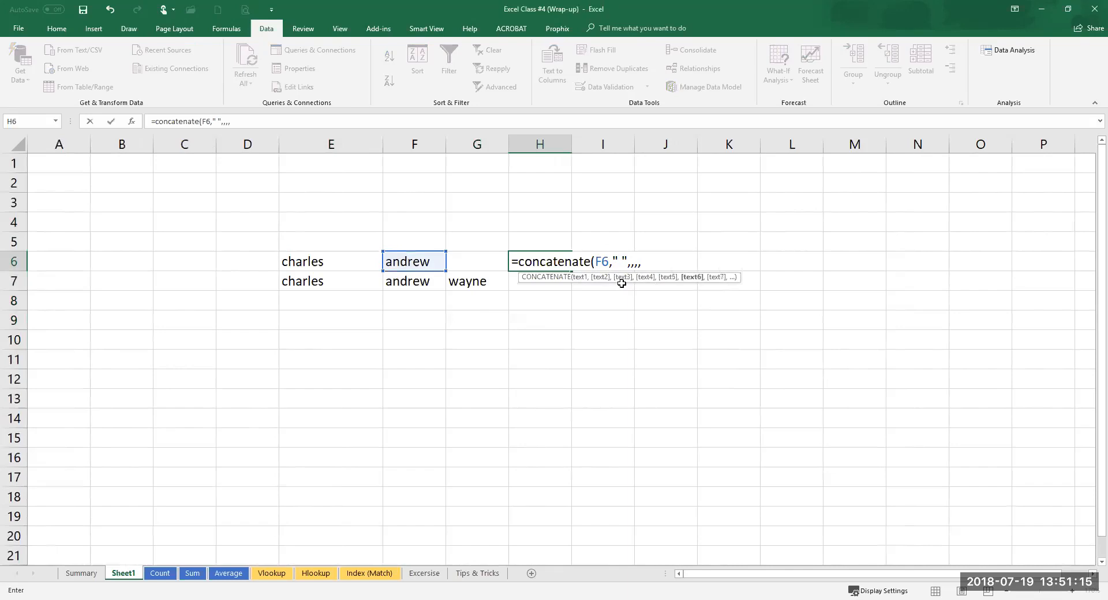
key(BackSpace)
key(BackSpace)
key(BackSpace)
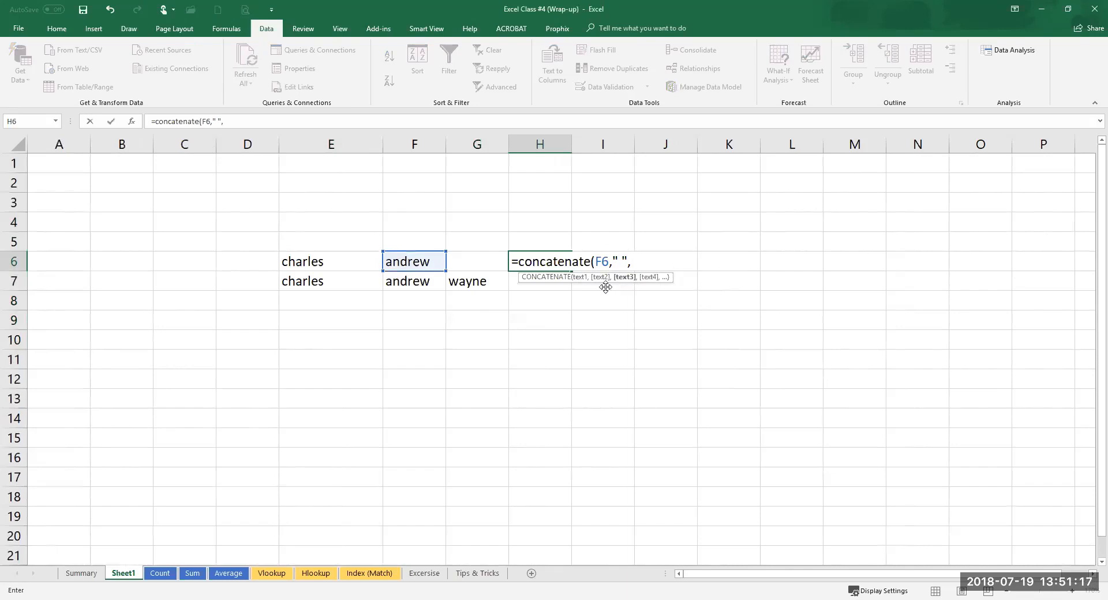
Complete the H6 formula with E6 as the third argument, giving =CONCATENATE(F6," ",E6), and reselect H6.
click(323, 260)
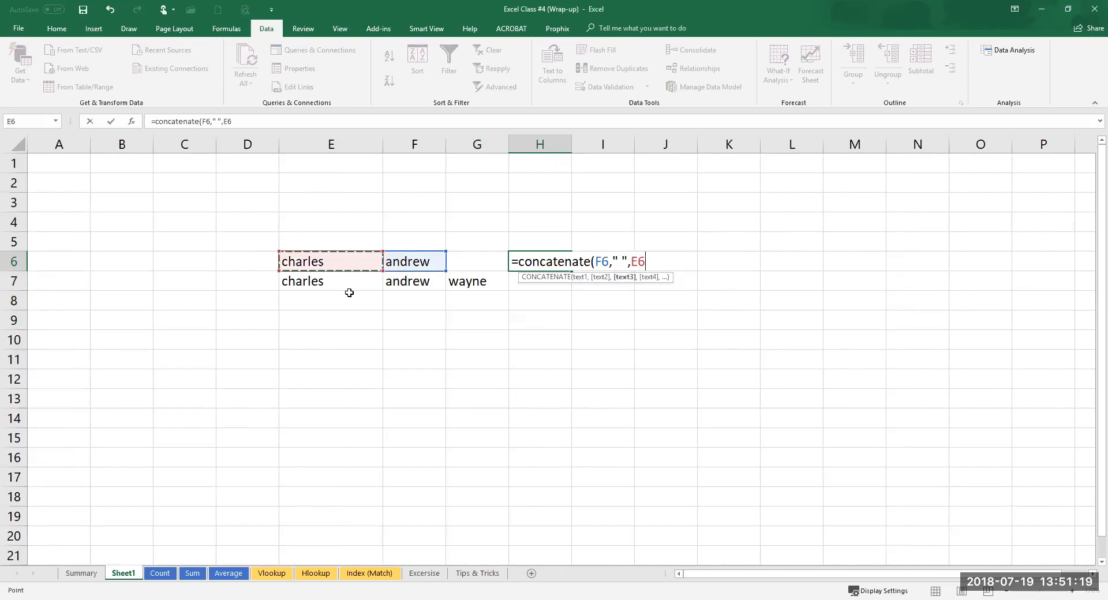
text())
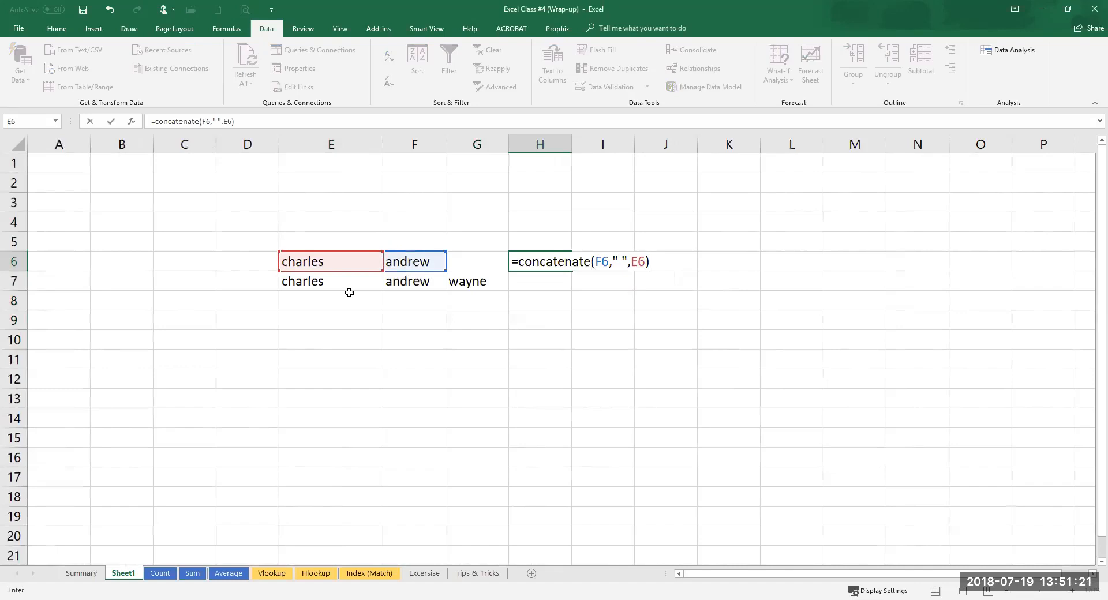
key(Return)
key(Up)
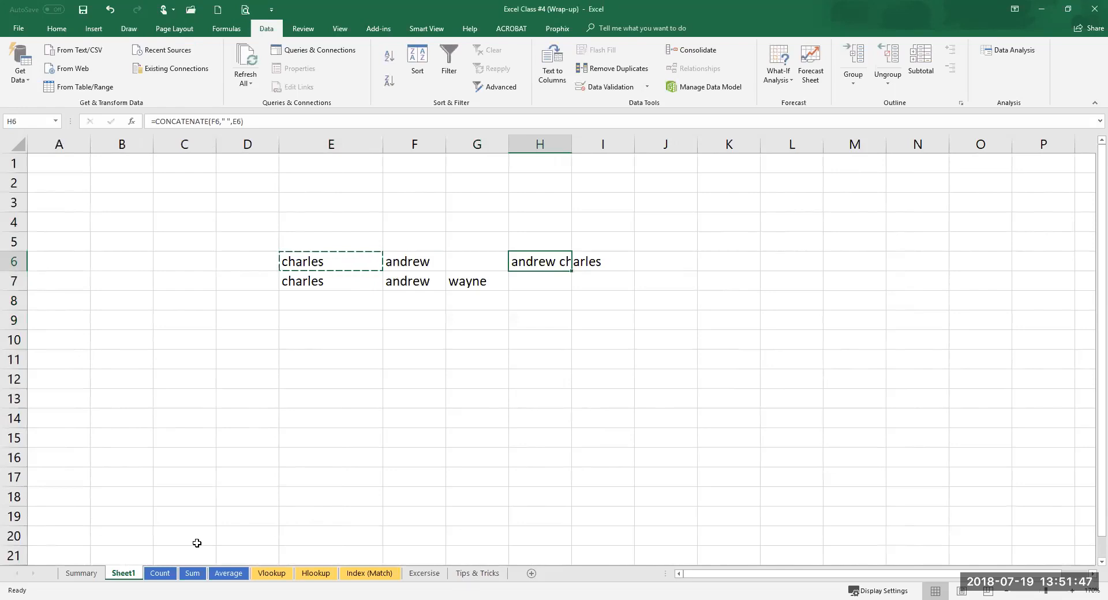
Join the three name cells of row 7 in H7 with =CONCAT(E7:G7).
click(568, 289)
text(=)
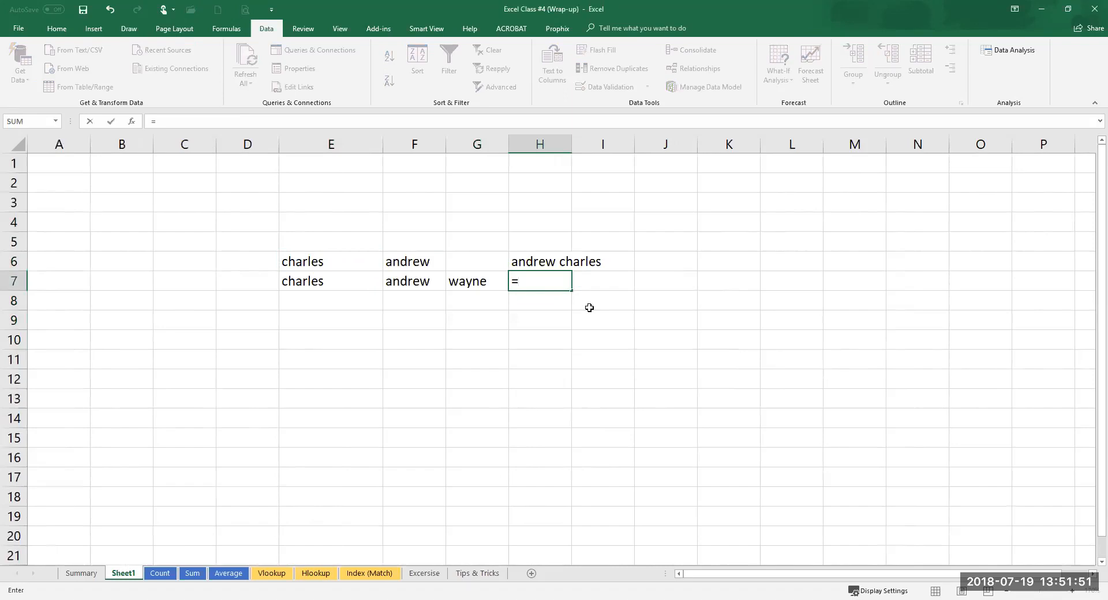
text(con)
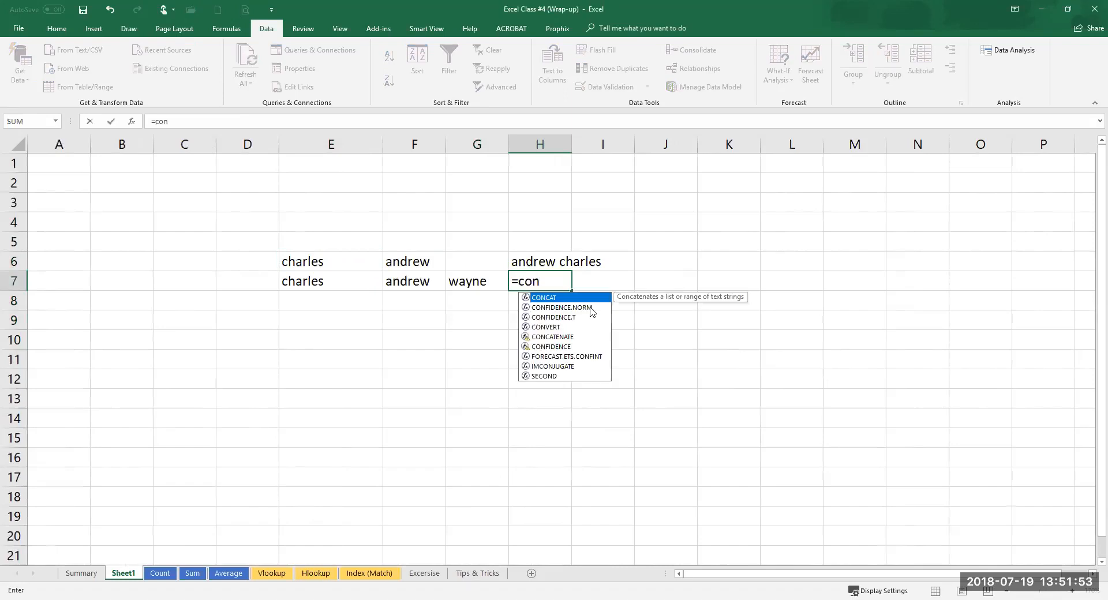
text(cat)
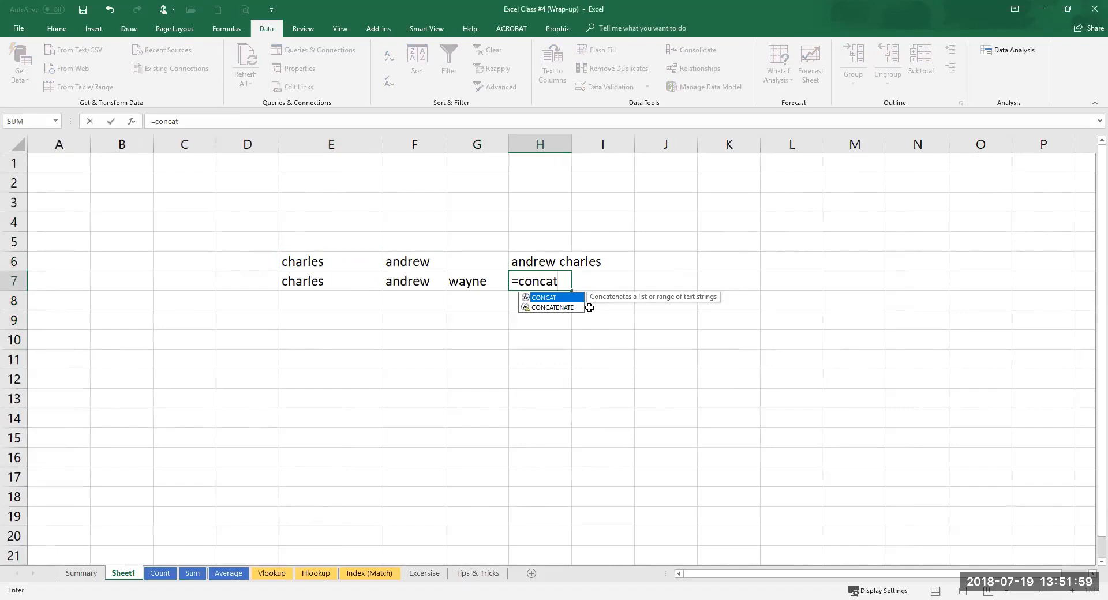
text(()
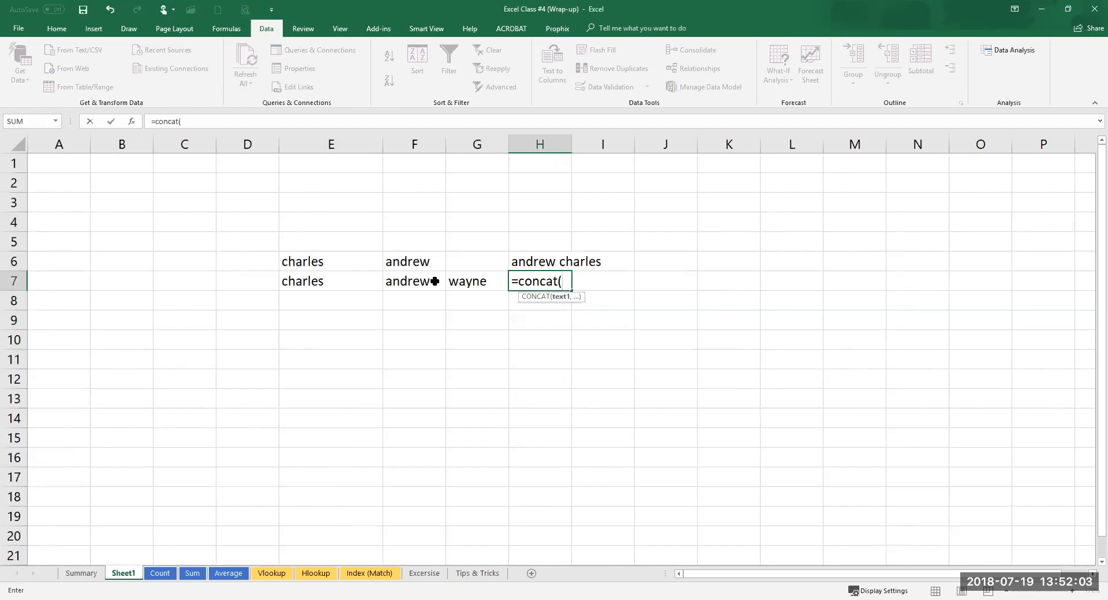
click(329, 284)
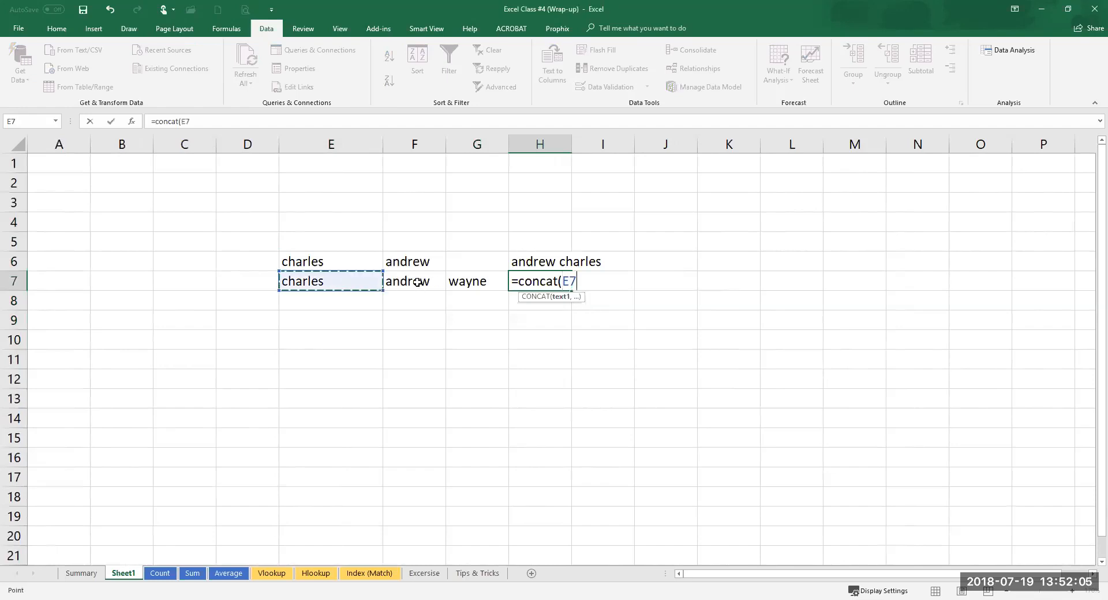
shift+click(486, 280)
text())
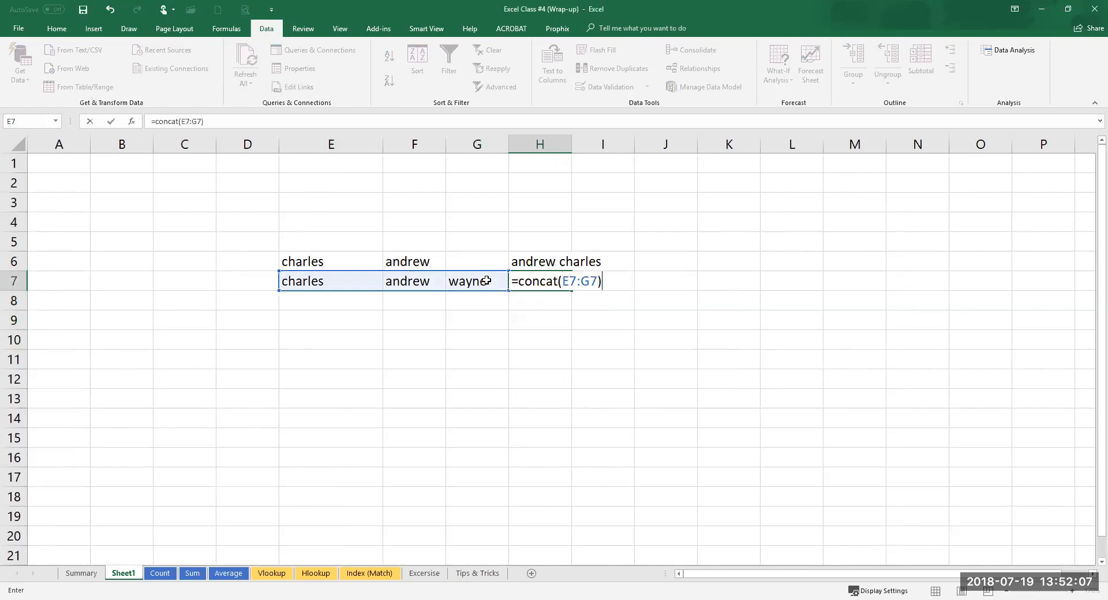
key(Return)
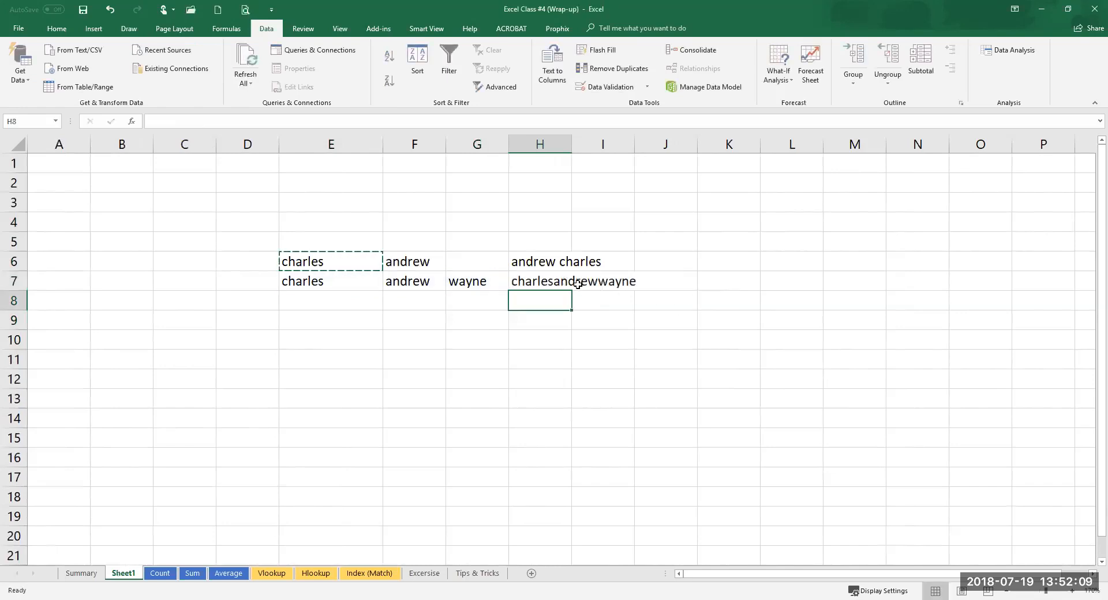
Overwrite the formula in H7 by entering =CONCAT(E7:G7) again.
click(557, 284)
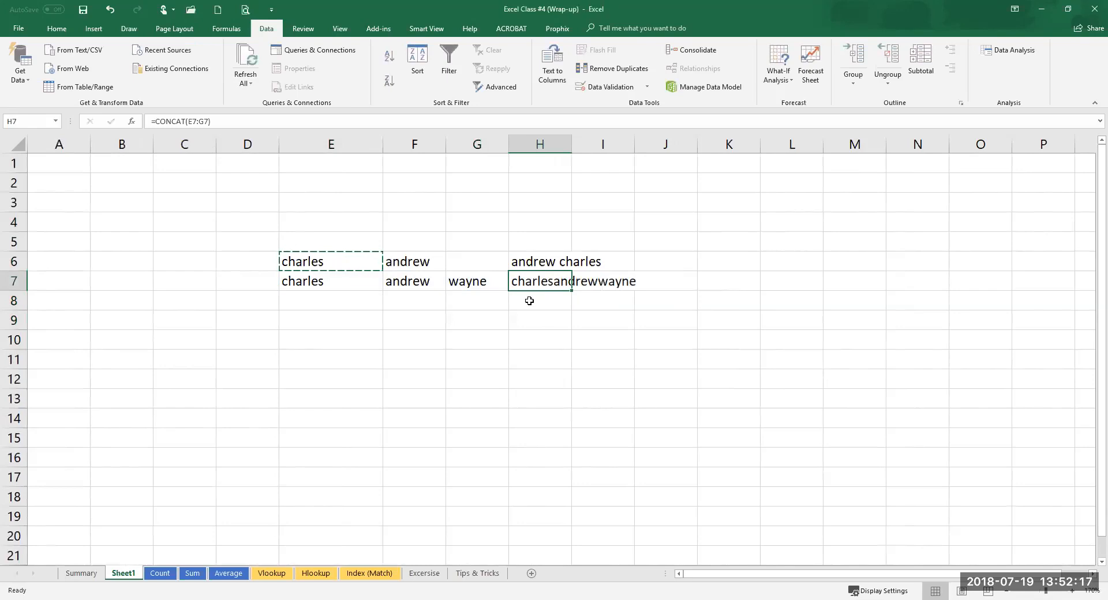
text(=)
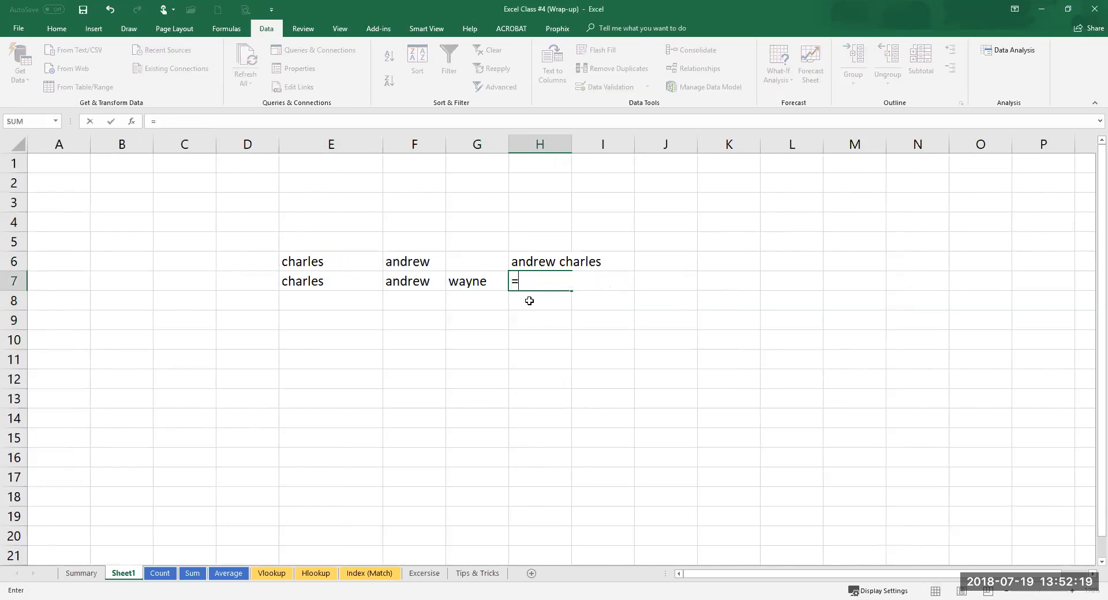
text(concata)
key(BackSpace)
text(()
click(340, 282)
shift+click(466, 284)
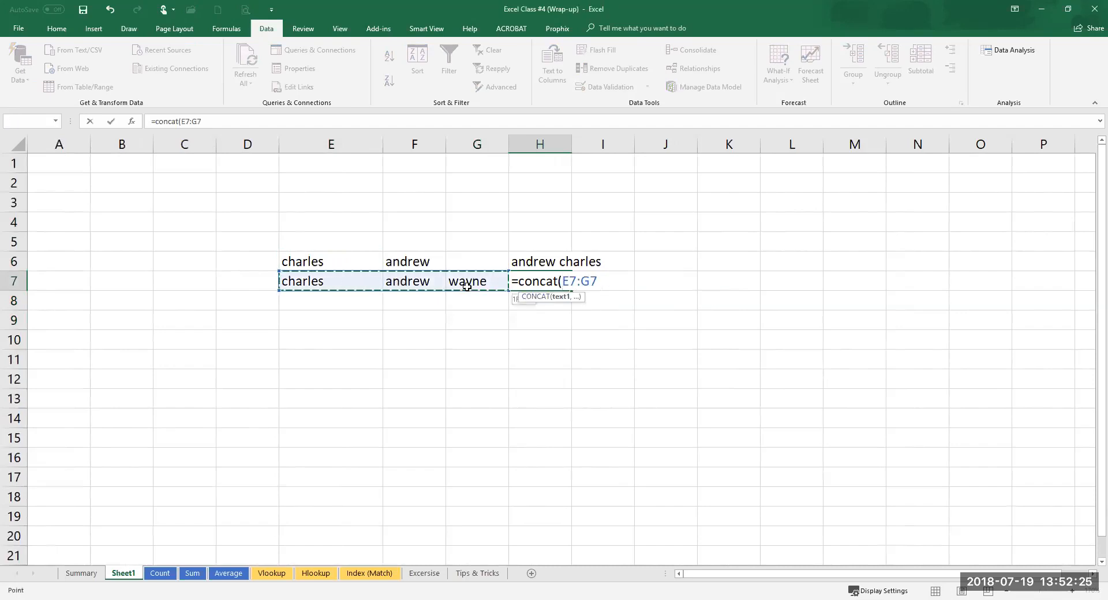
text())
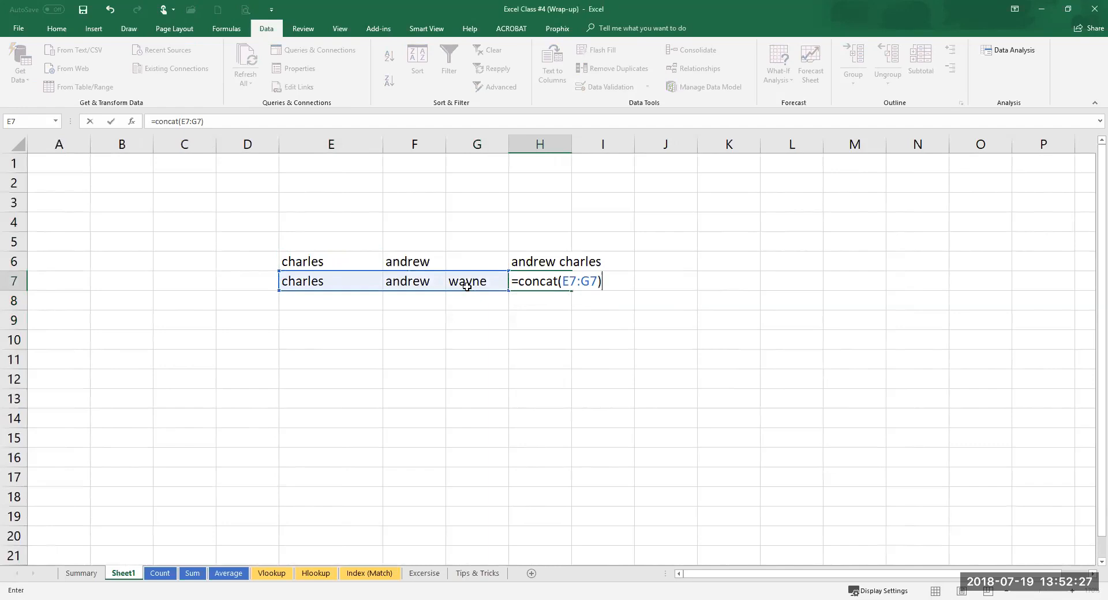
key(Return)
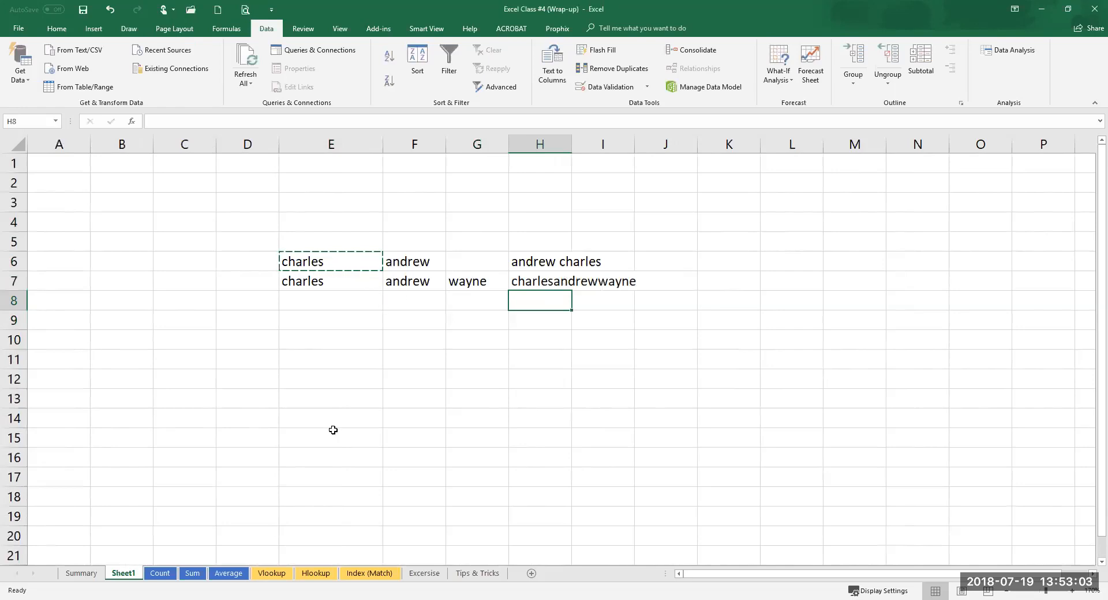
Look over the Count and Excersise sheets, ending at the COUNT Functions heading of the Count sheet.
click(159, 574)
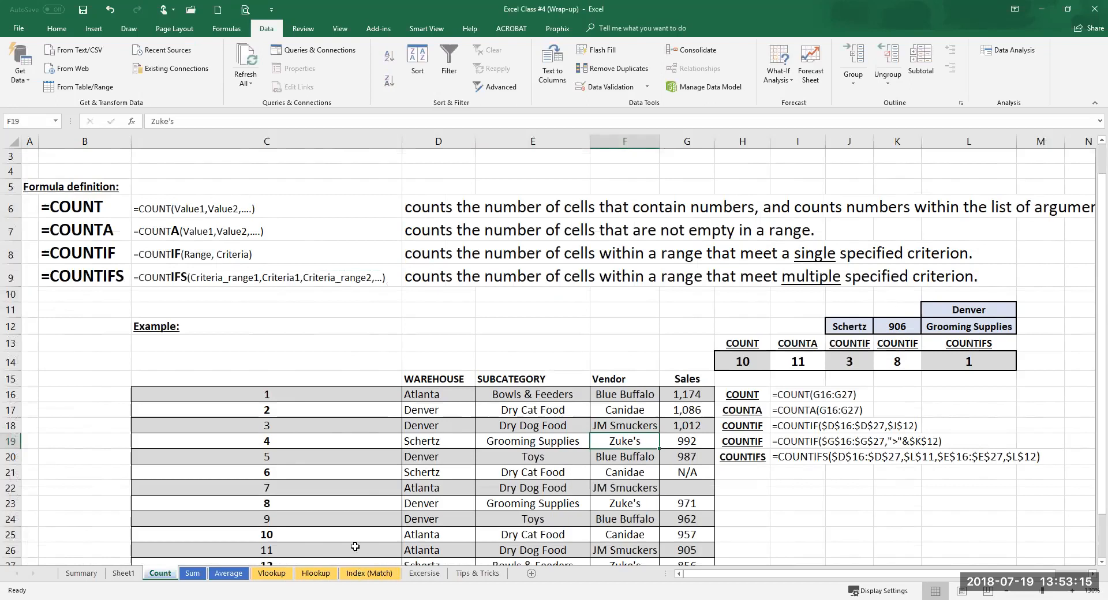
click(424, 573)
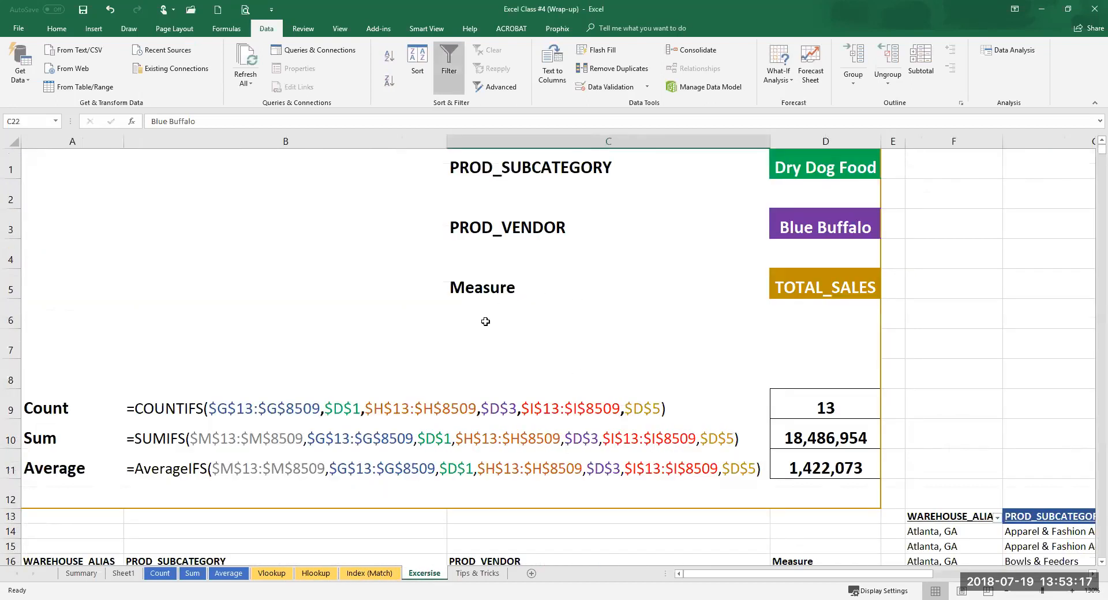
scroll(507, 322, down, 3)
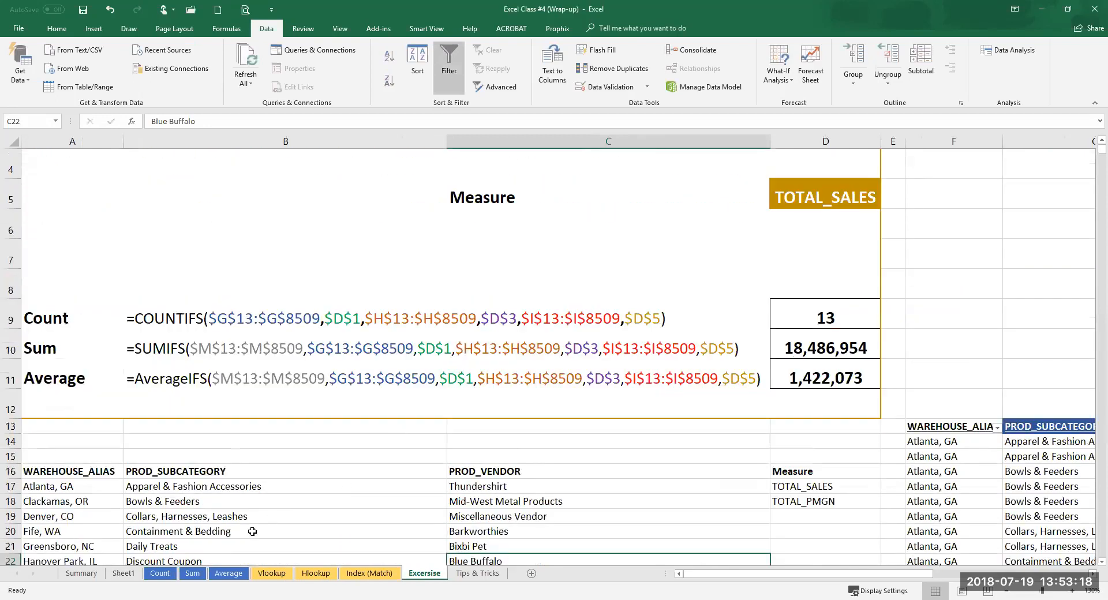
click(165, 574)
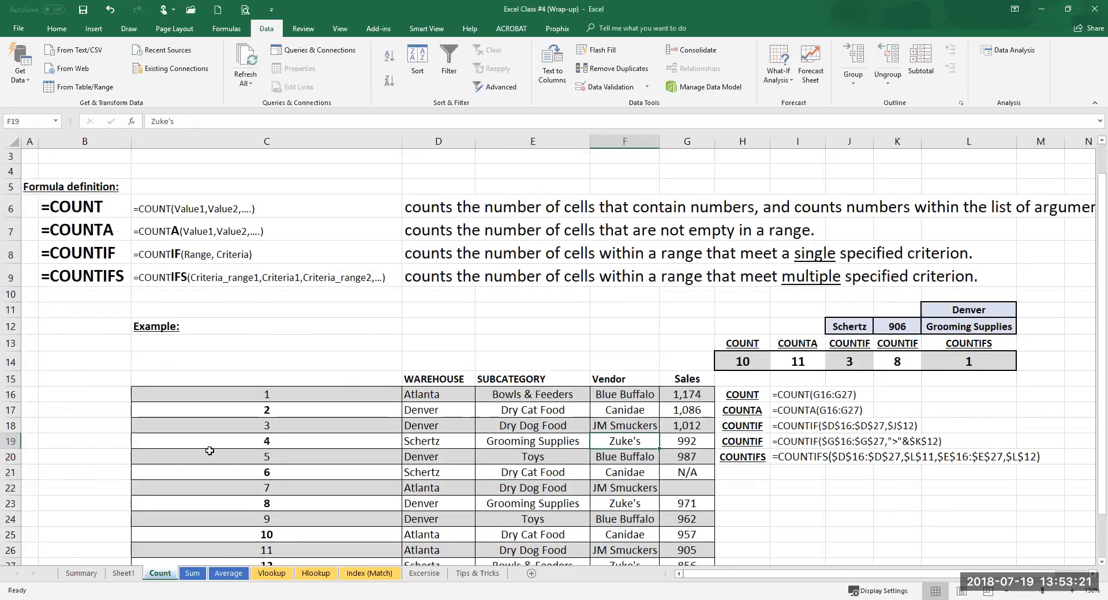
scroll(239, 407, up, 1)
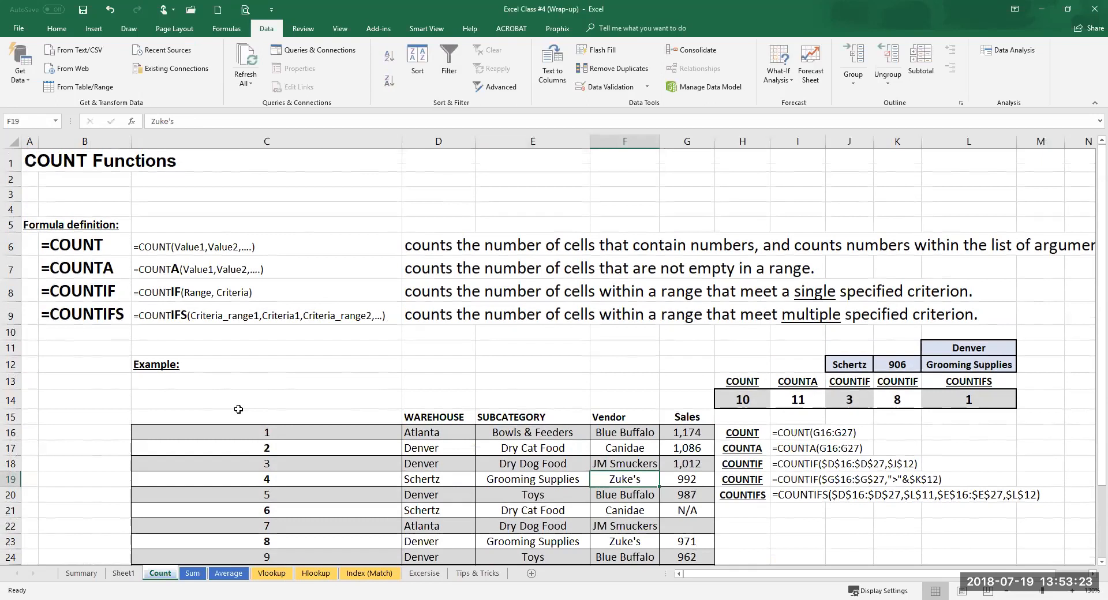
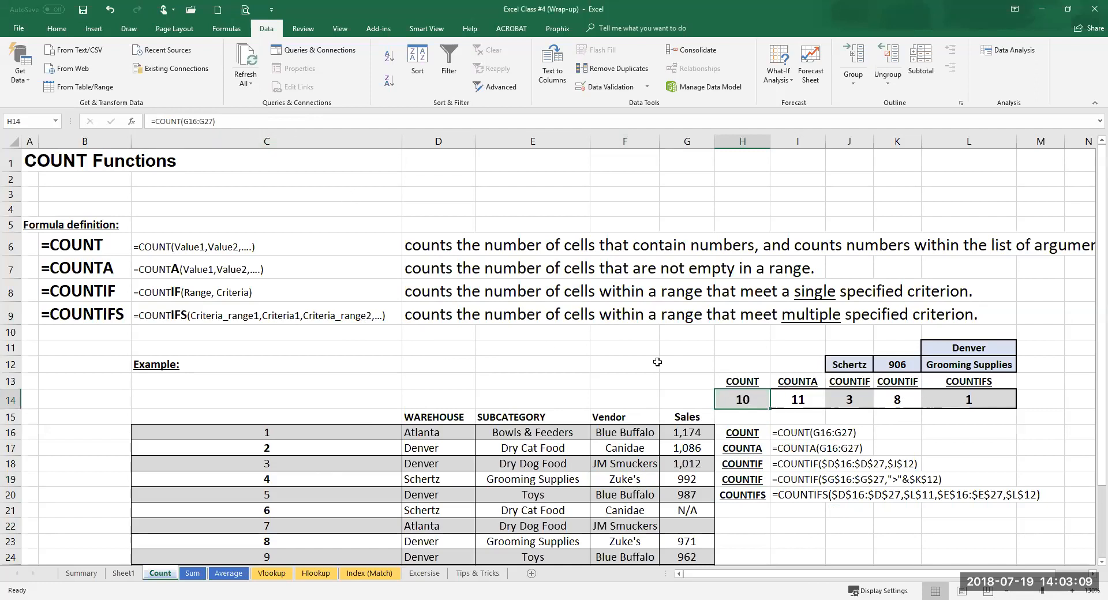
Inspect the COUNT formula in H14 and compare the numeric Sales cells with the full range G16:G27.
key(F2)
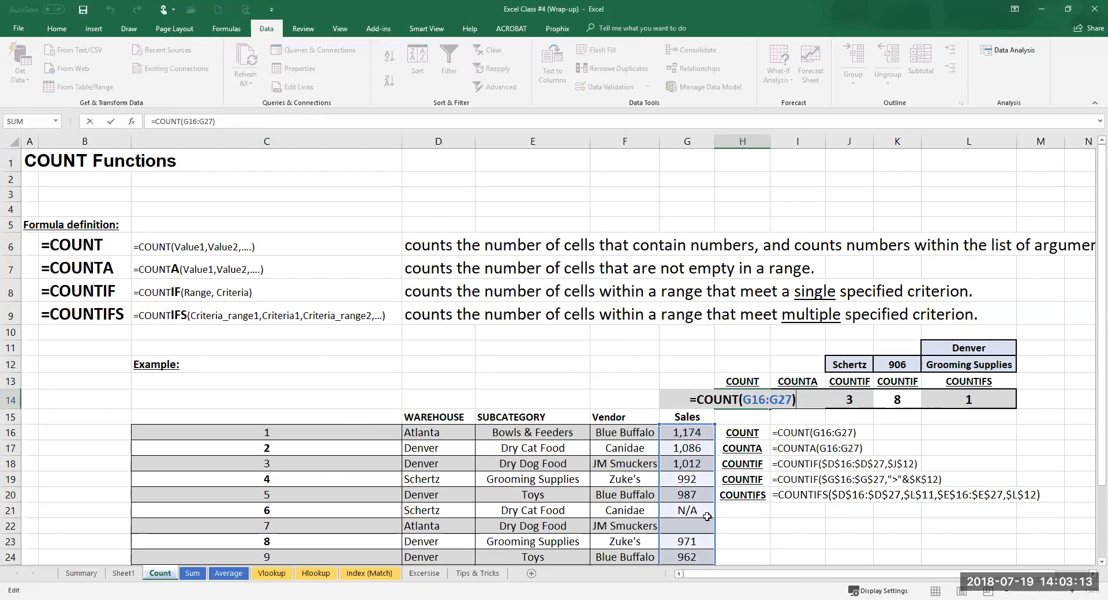
key(Escape)
drag(699, 436, 693, 520)
drag(695, 351, 696, 522)
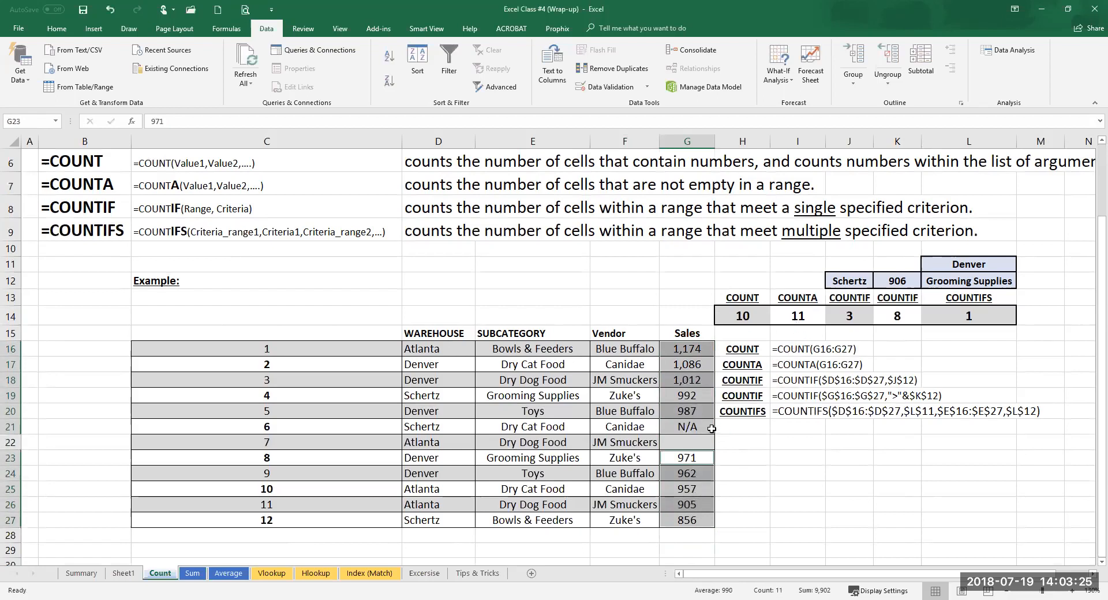
drag(694, 349, 692, 519)
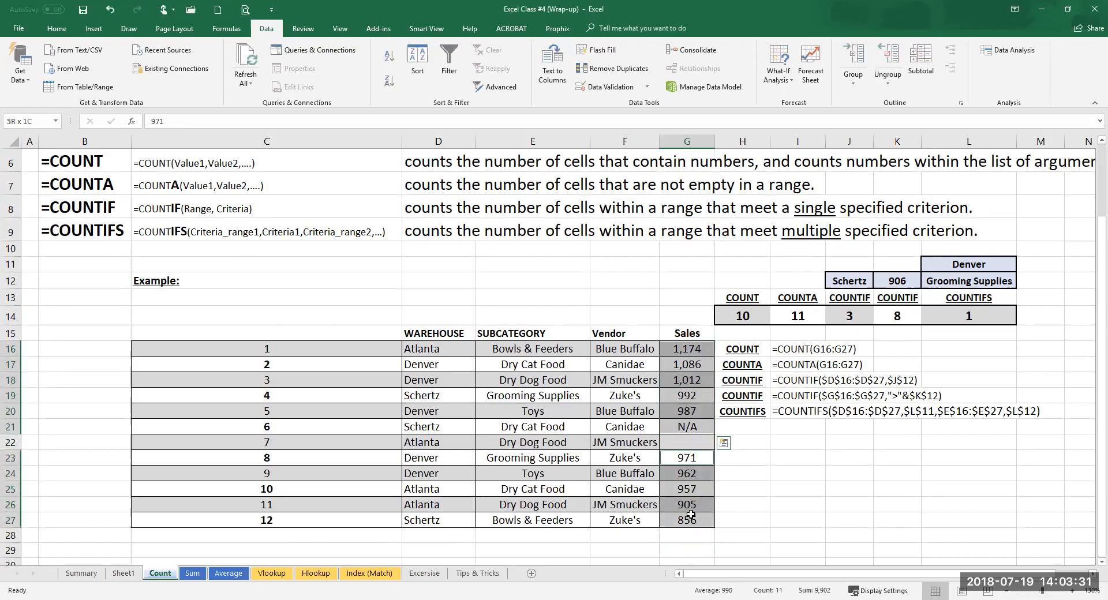
drag(693, 349, 699, 412)
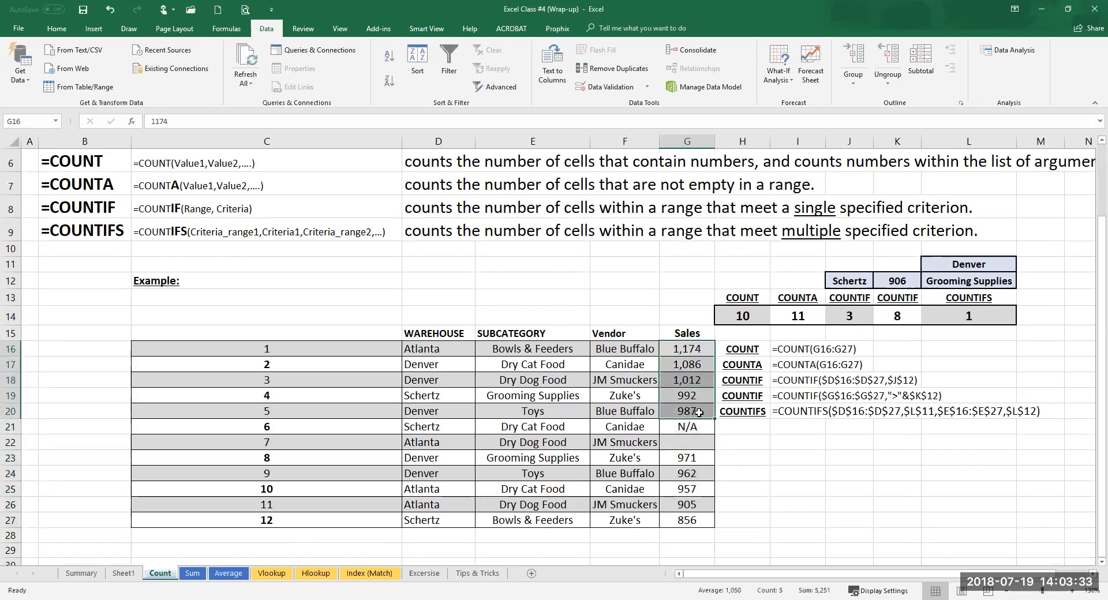
ctrl+drag(697, 457, 700, 517)
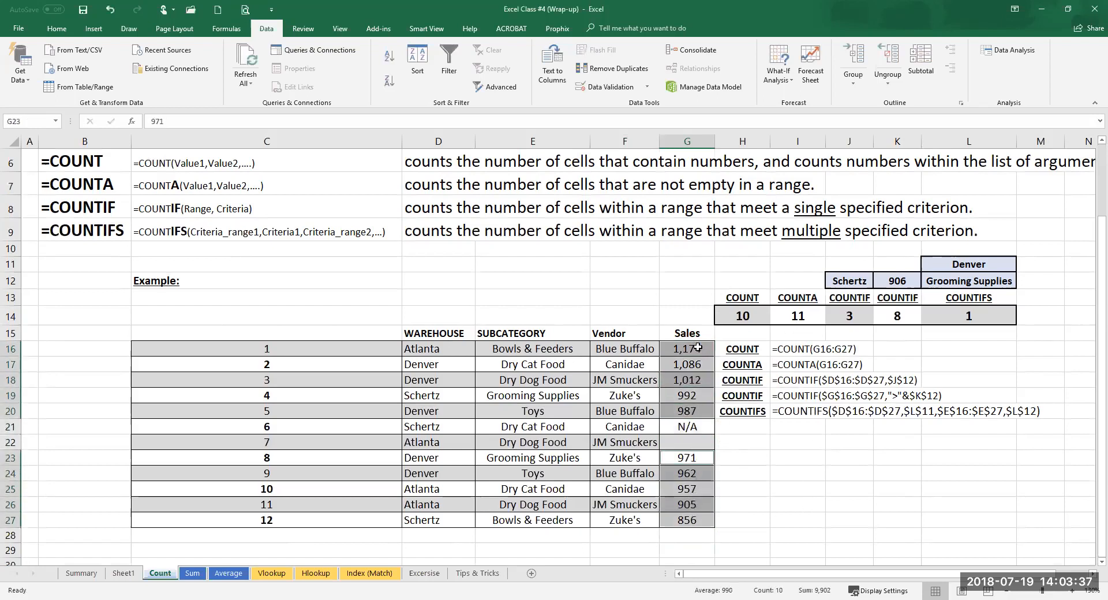
drag(698, 351, 705, 521)
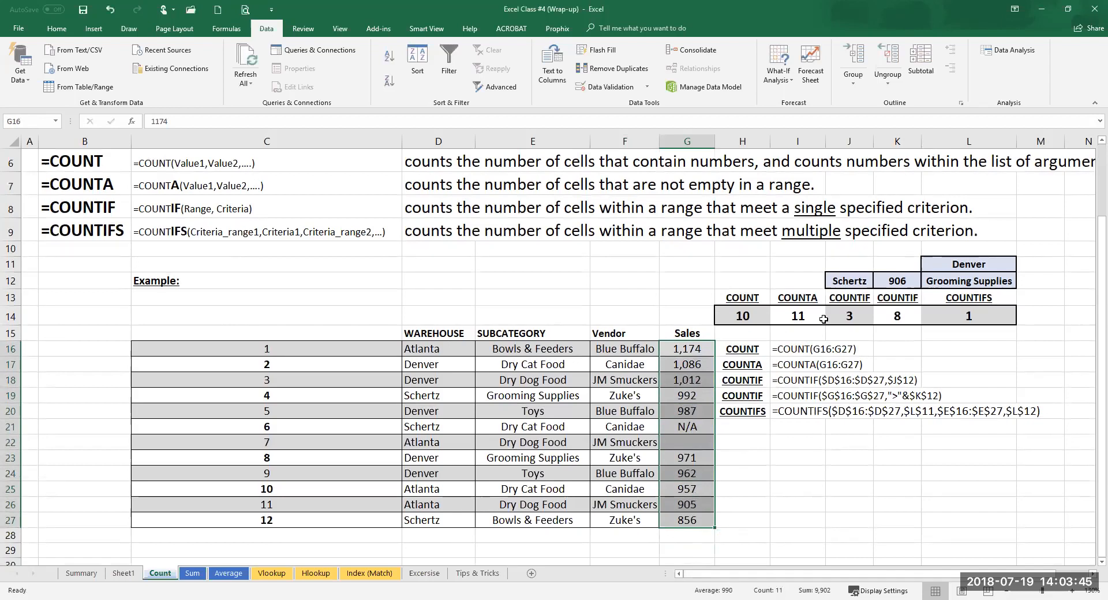
Inspect the ranges referenced by the COUNTIF formula in J14, leaving the formula as it is.
click(851, 319)
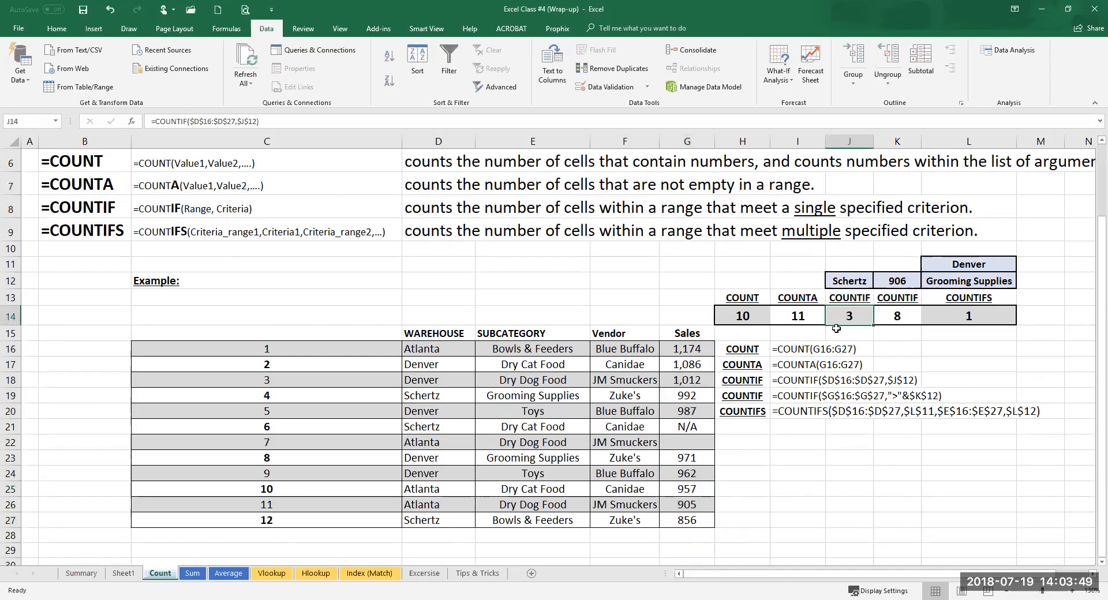
double_click(837, 321)
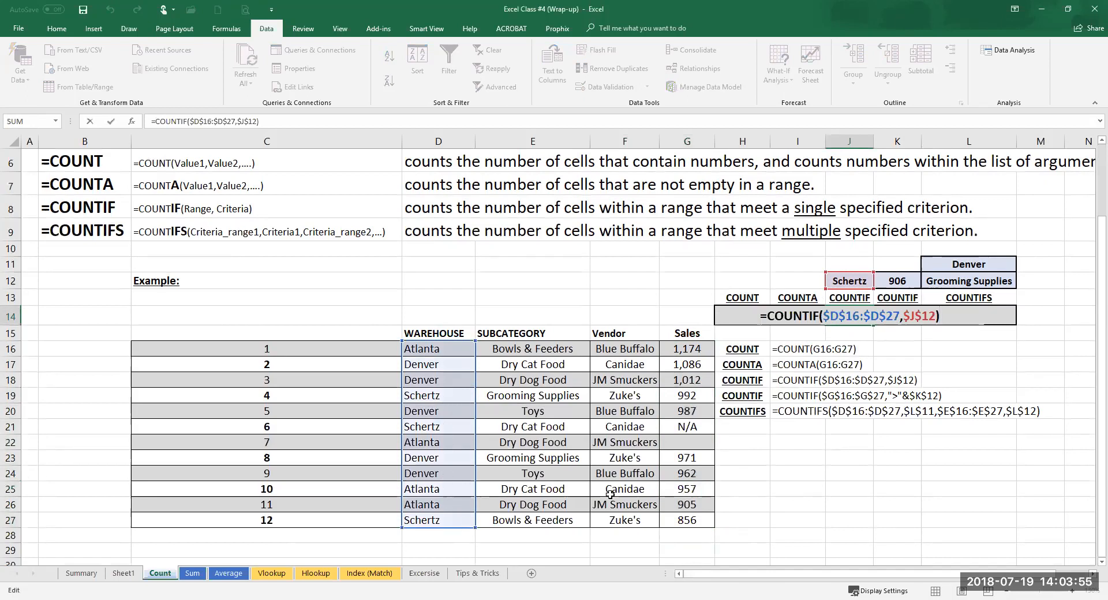
key(Escape)
Examine the greater-than COUNTIF formula in K14 and its written-out version in I19.
click(909, 317)
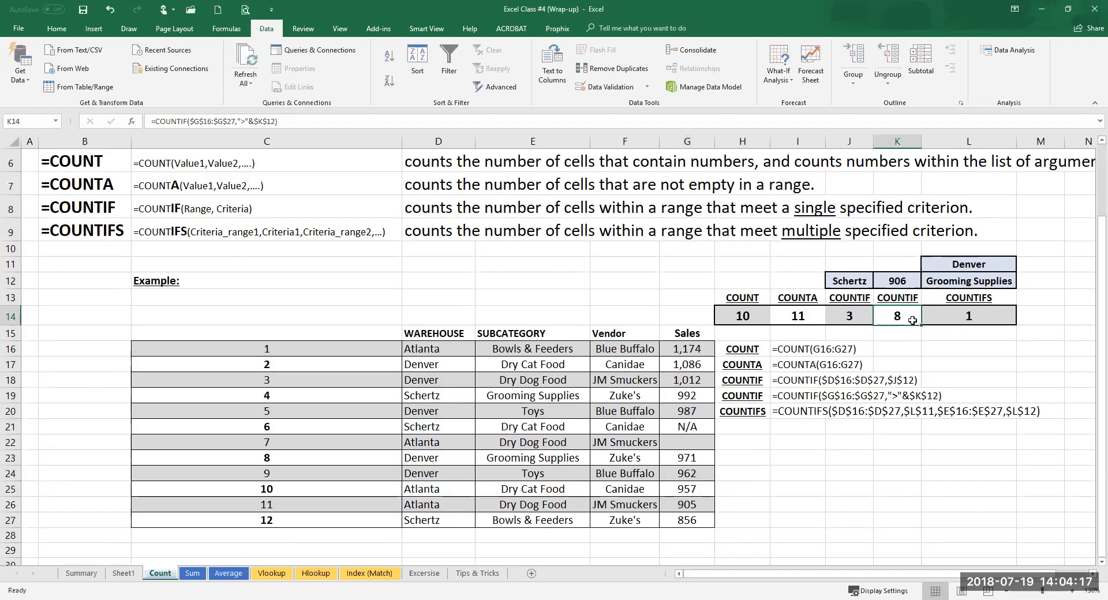
click(800, 398)
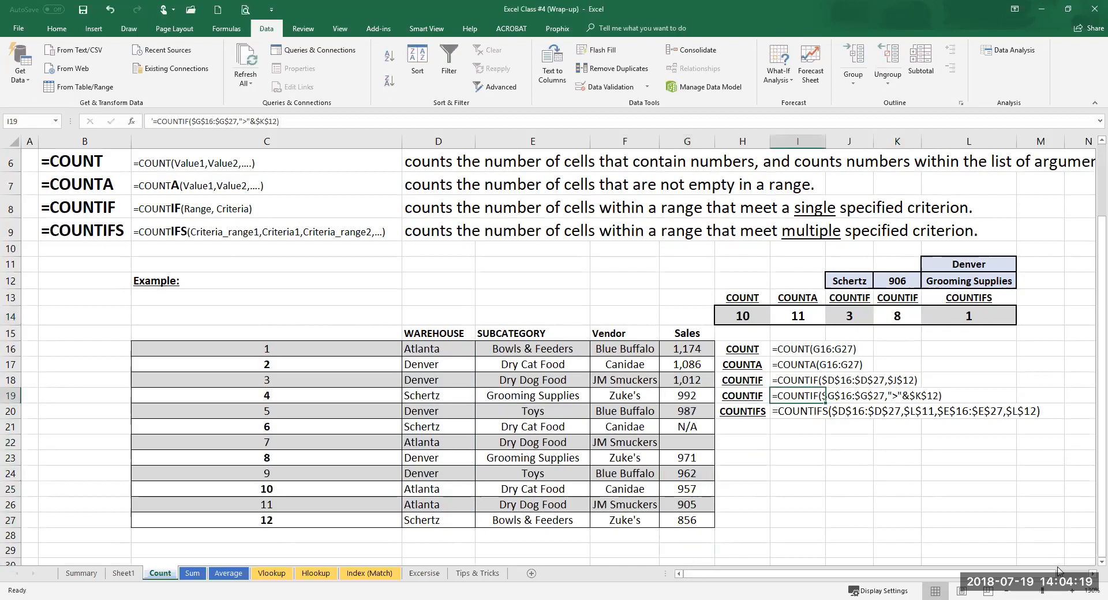
ctrl+scroll(801, 398, up, 2)
ctrl+scroll(887, 392, up, 3)
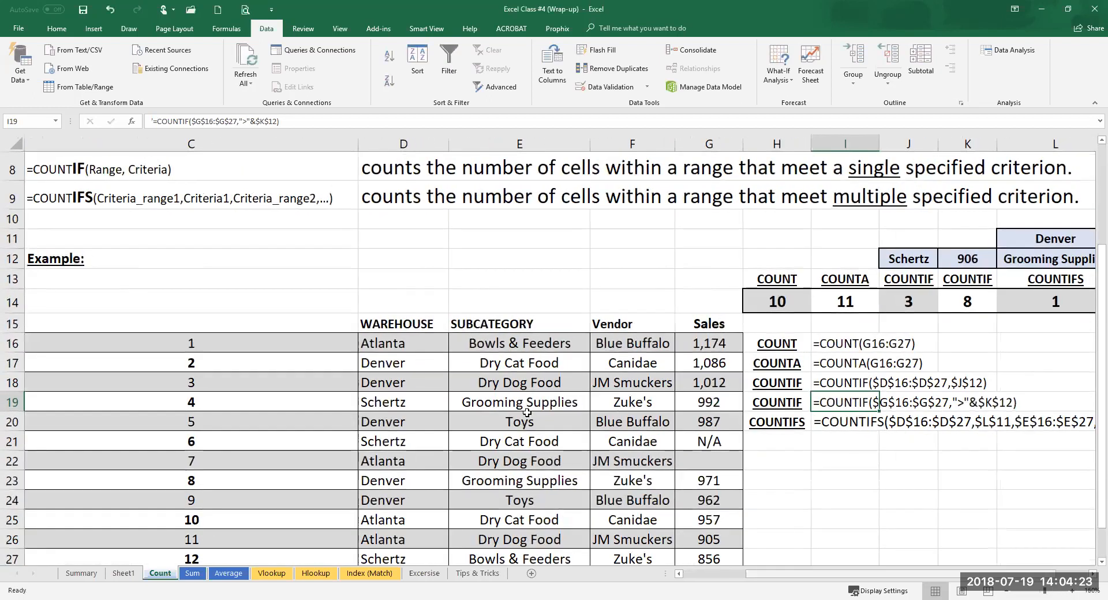
scroll(527, 413, right, 1)
click(519, 459)
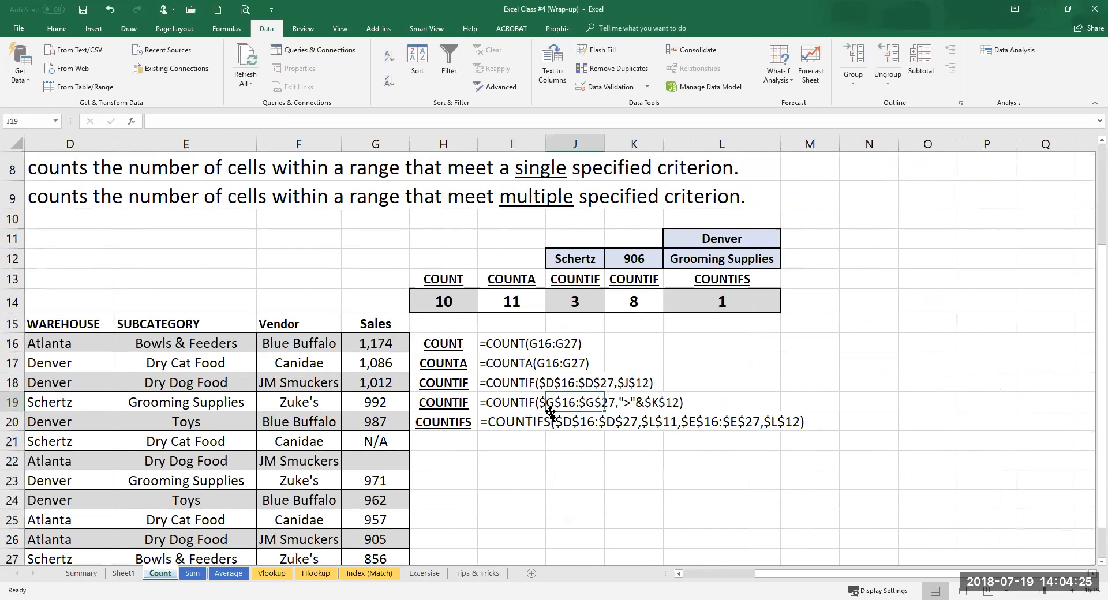
click(530, 442)
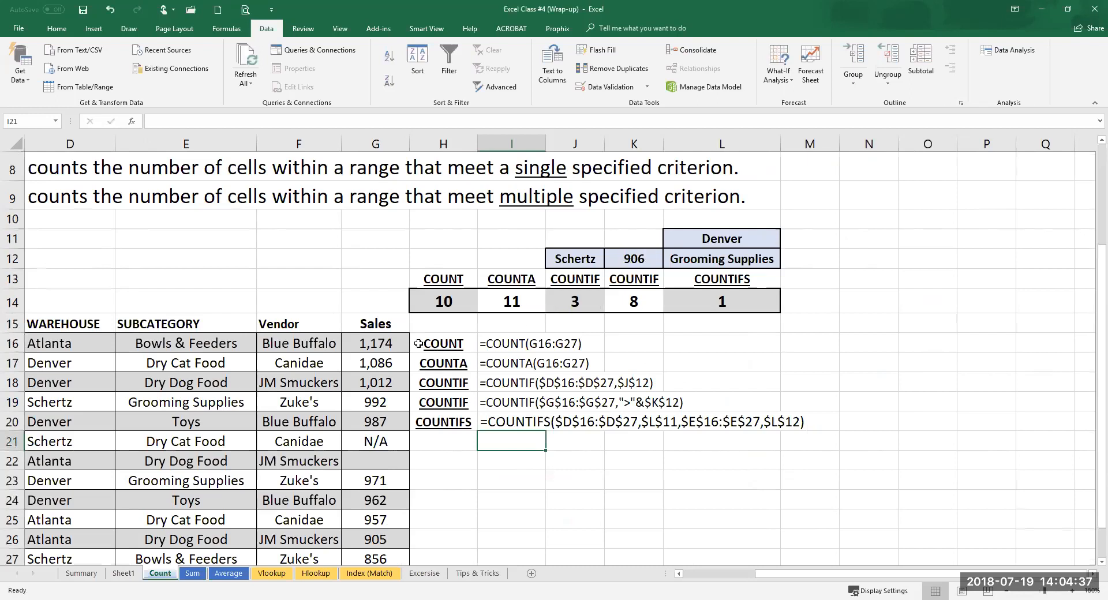
Check the Sales values in G16:G27 one by one against the COUNTIF criterion in K12.
click(396, 341)
click(402, 359)
click(396, 383)
click(393, 404)
click(393, 421)
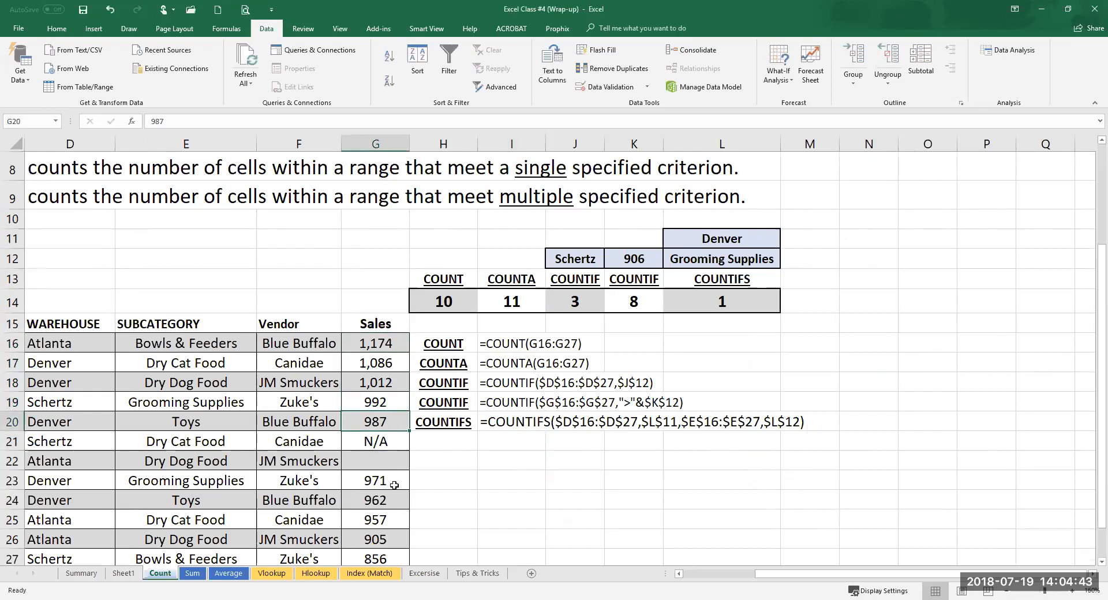
click(395, 537)
scroll(403, 540, down, 2)
click(398, 430)
scroll(479, 415, up, 3)
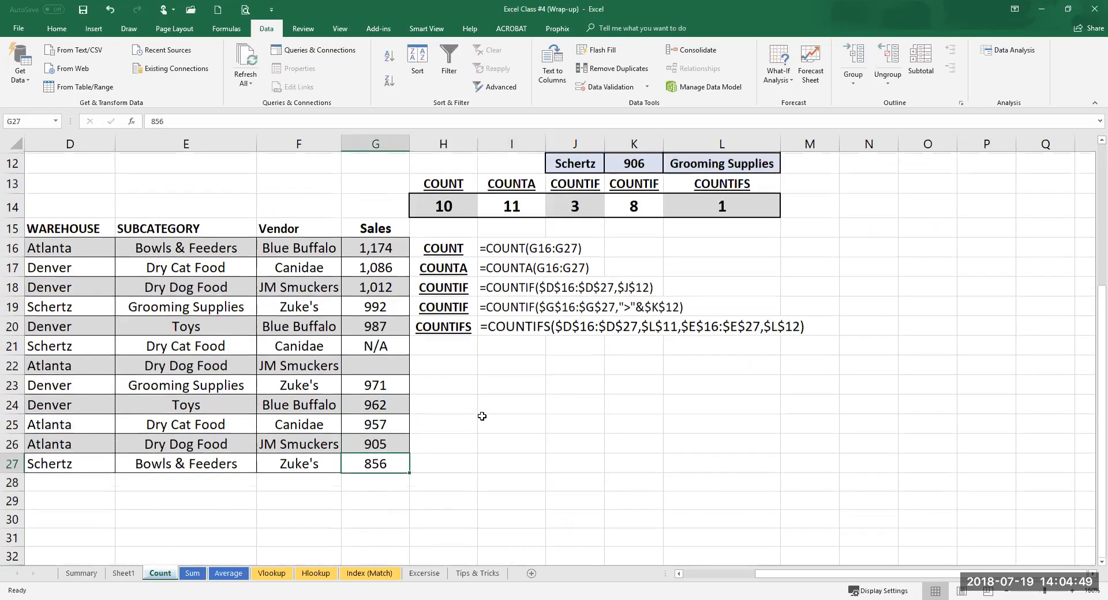
Review the COUNTIF formula in K14 again, along with the written-out COUNTIF and COUNTIFS formulas in I19 and I20.
click(624, 378)
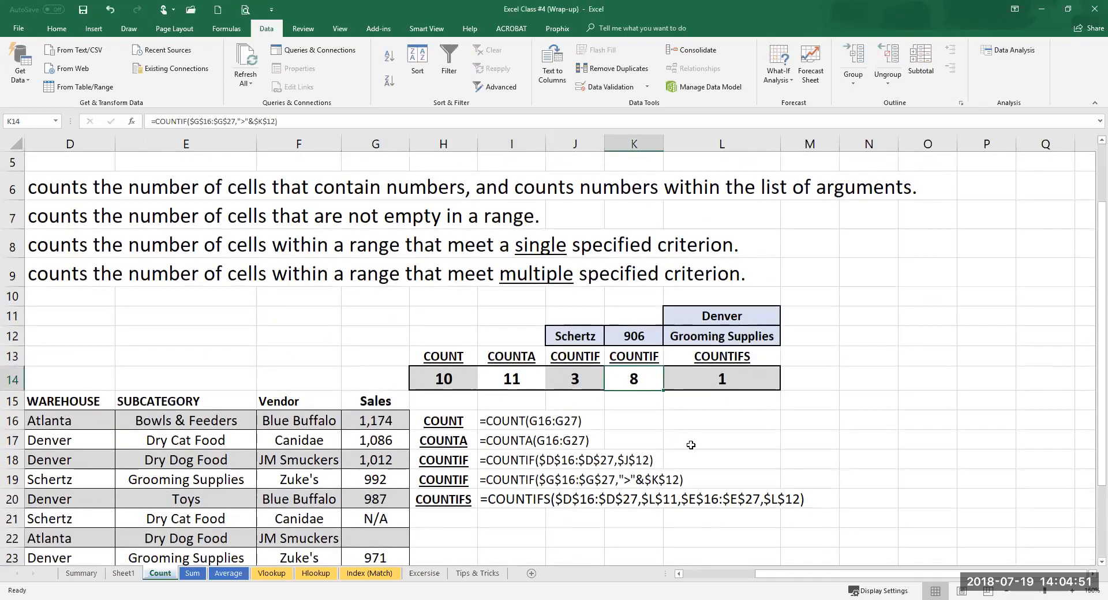
scroll(346, 479, down, 2)
scroll(396, 465, up, 1)
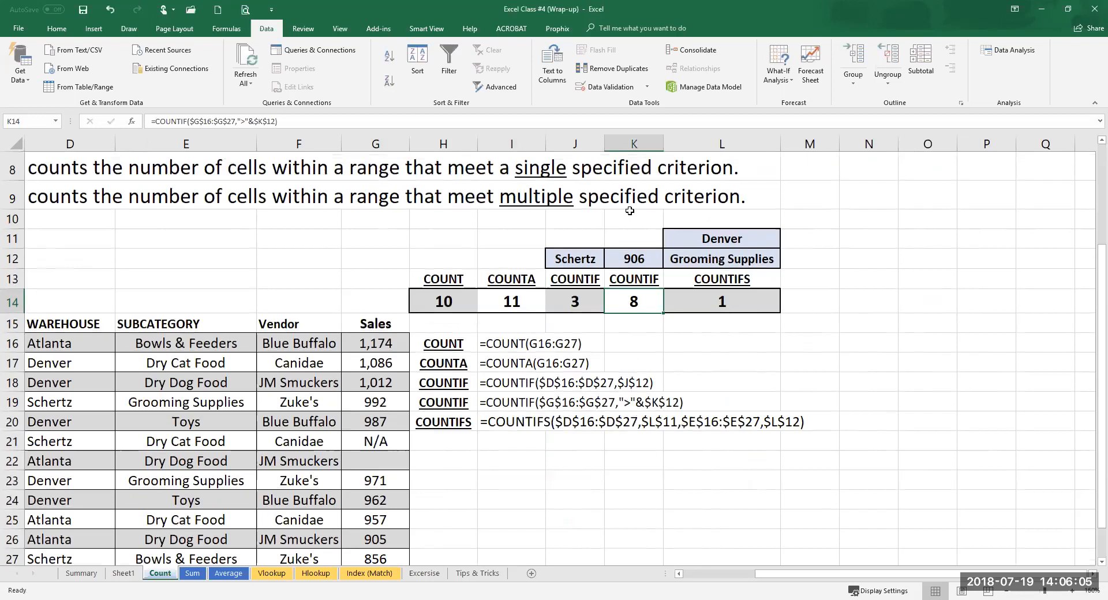
click(512, 404)
click(511, 419)
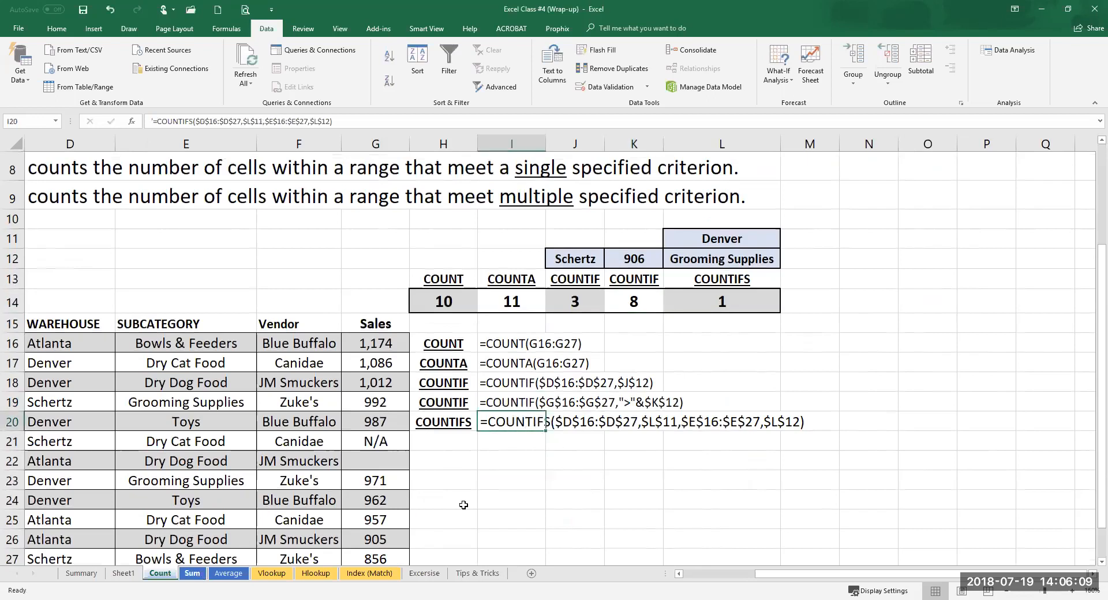
Go to the Sum sheet and inspect the ranges and criteria referenced by the SUMIFS formula in K14.
click(194, 573)
scroll(774, 351, down, 3)
scroll(1079, 540, up, 2)
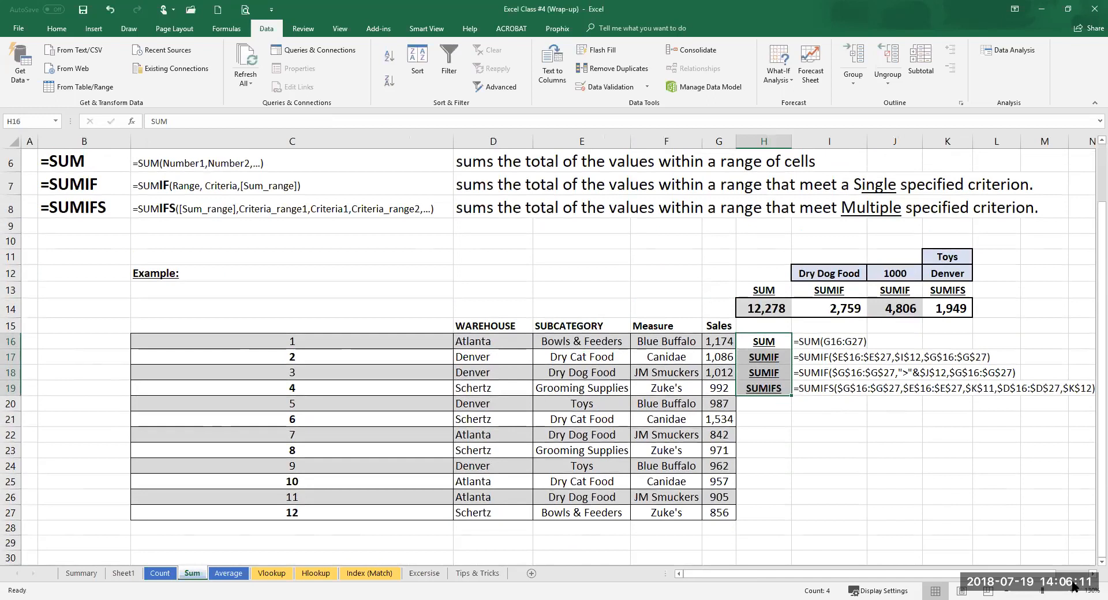
scroll(716, 485, up, 4)
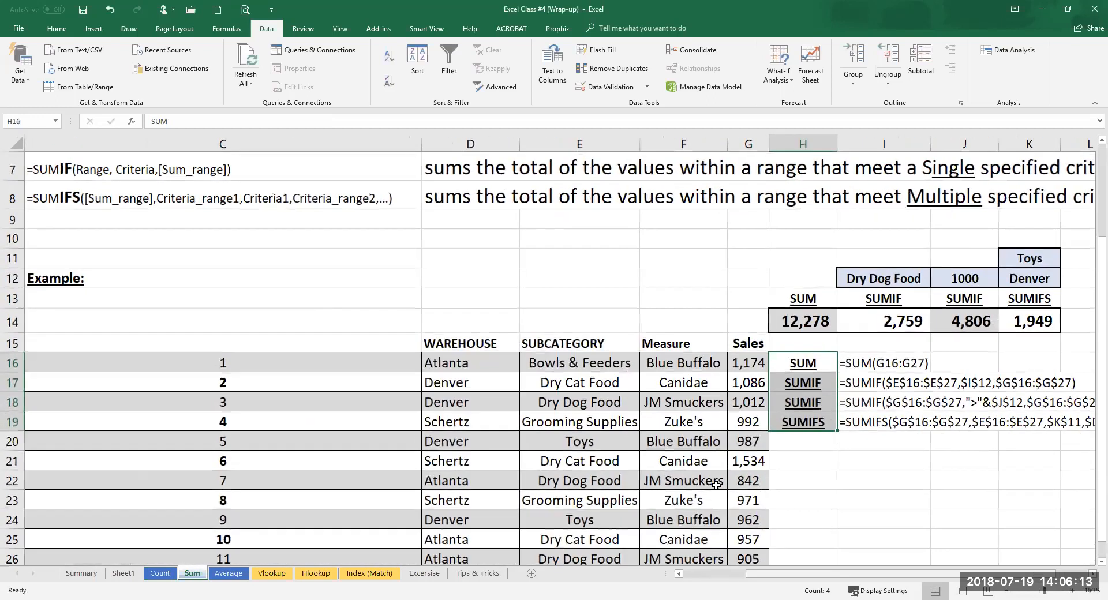
scroll(717, 485, right, 1)
click(491, 427)
click(523, 435)
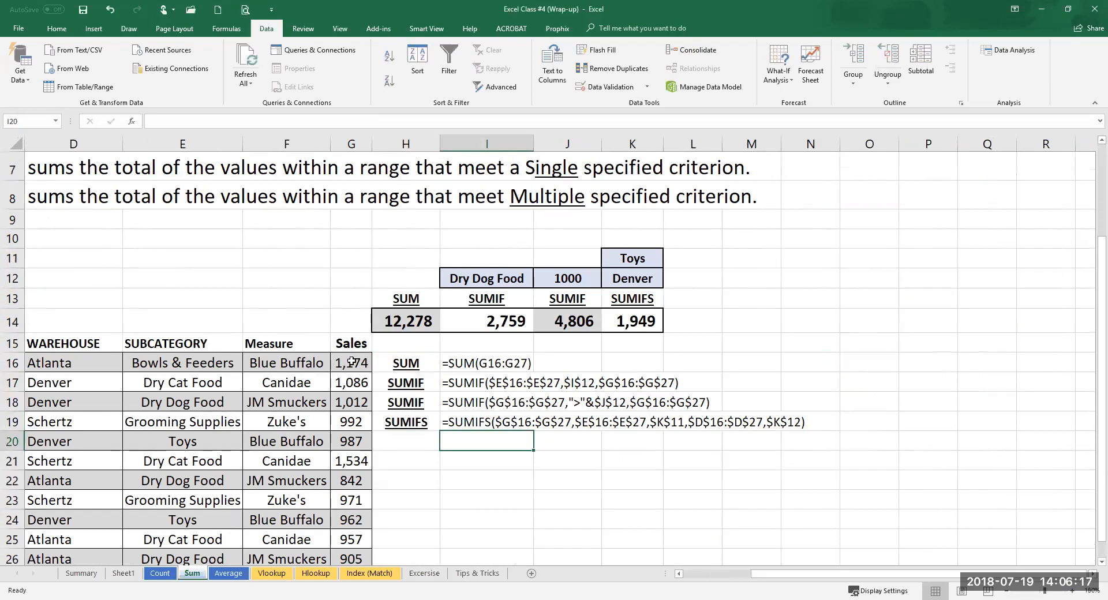
click(633, 326)
key(F2)
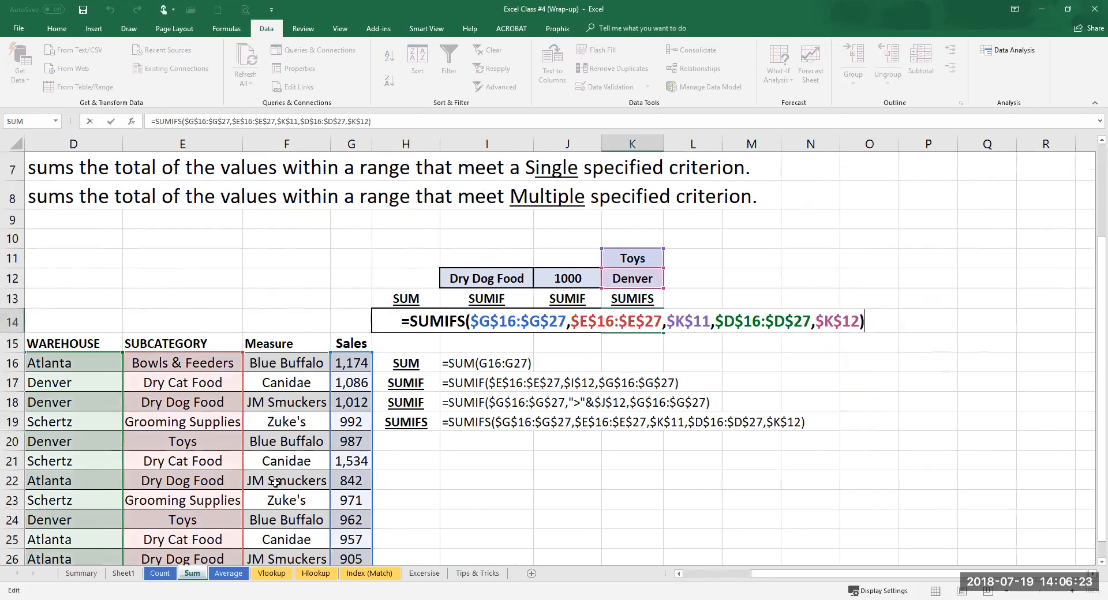
key(Escape)
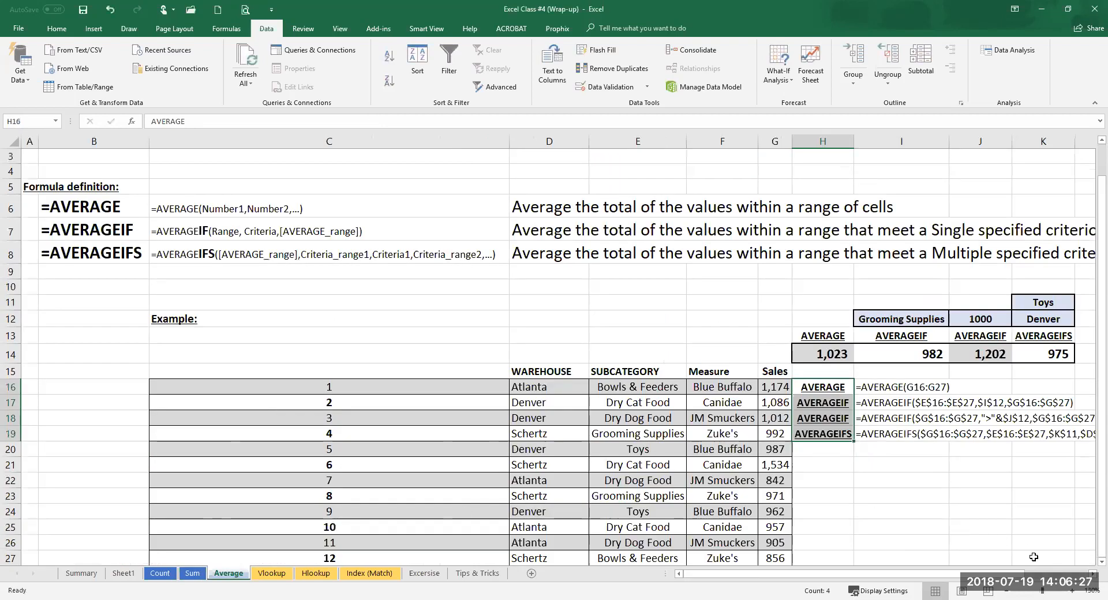
On the Average sheet, inspect the ranges and criteria referenced by the AVERAGEIFS formula in K14.
click(1072, 591)
click(1071, 591)
click(1072, 591)
drag(995, 575, 1021, 576)
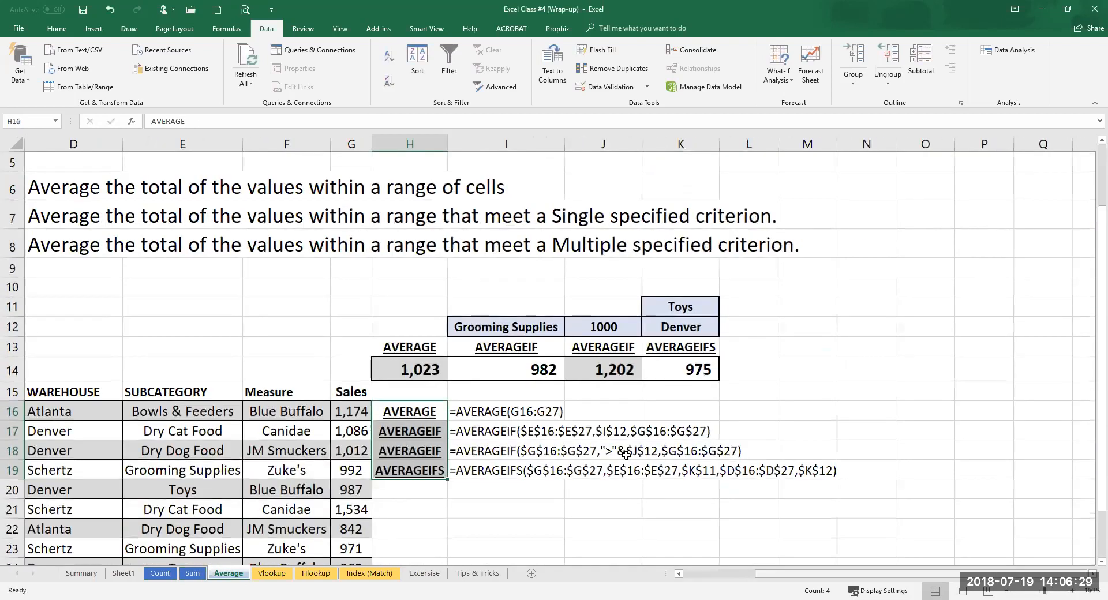
scroll(627, 455, down, 2)
scroll(521, 320, up, 1)
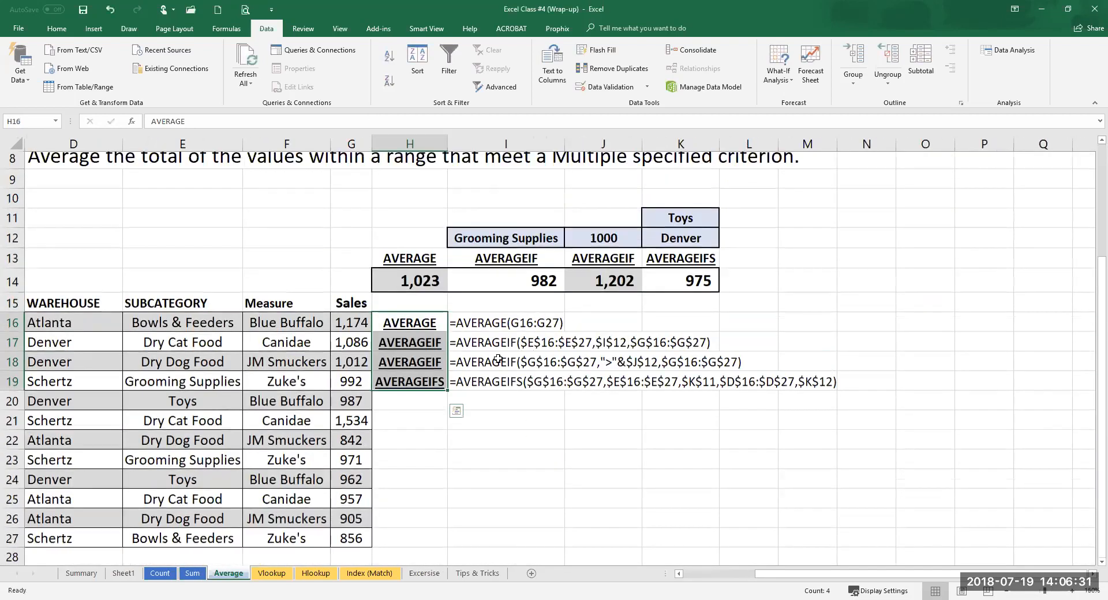
click(682, 290)
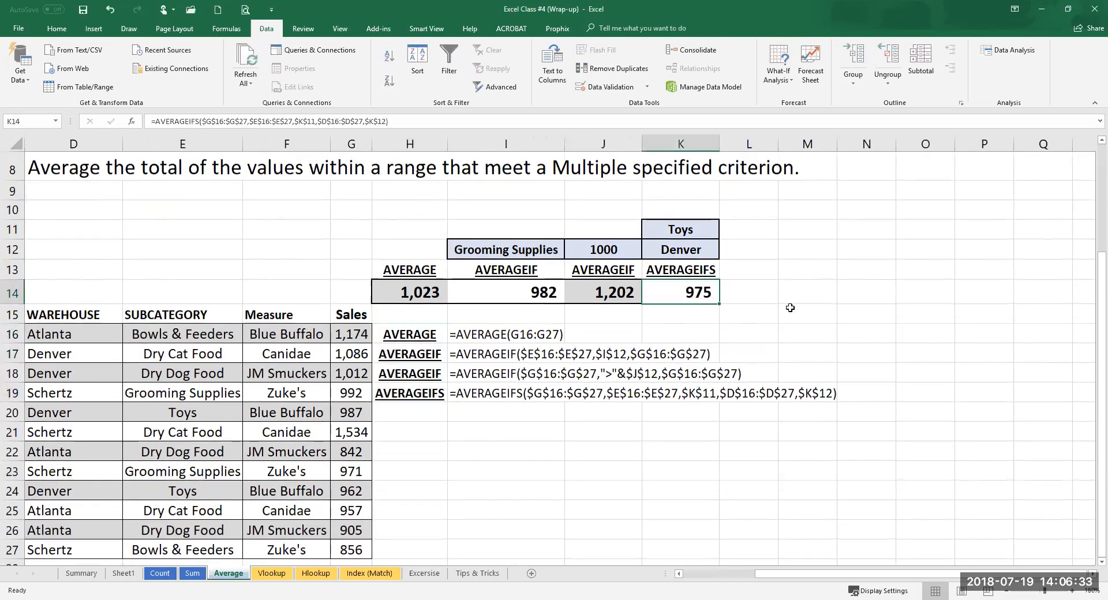
key(F2)
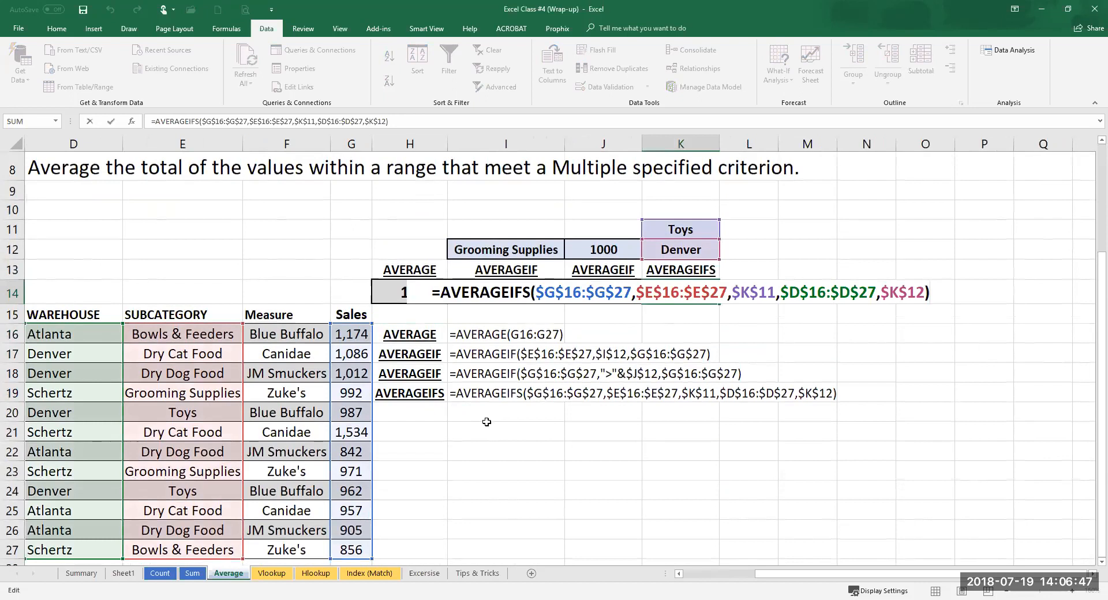
key(ctrl+Return)
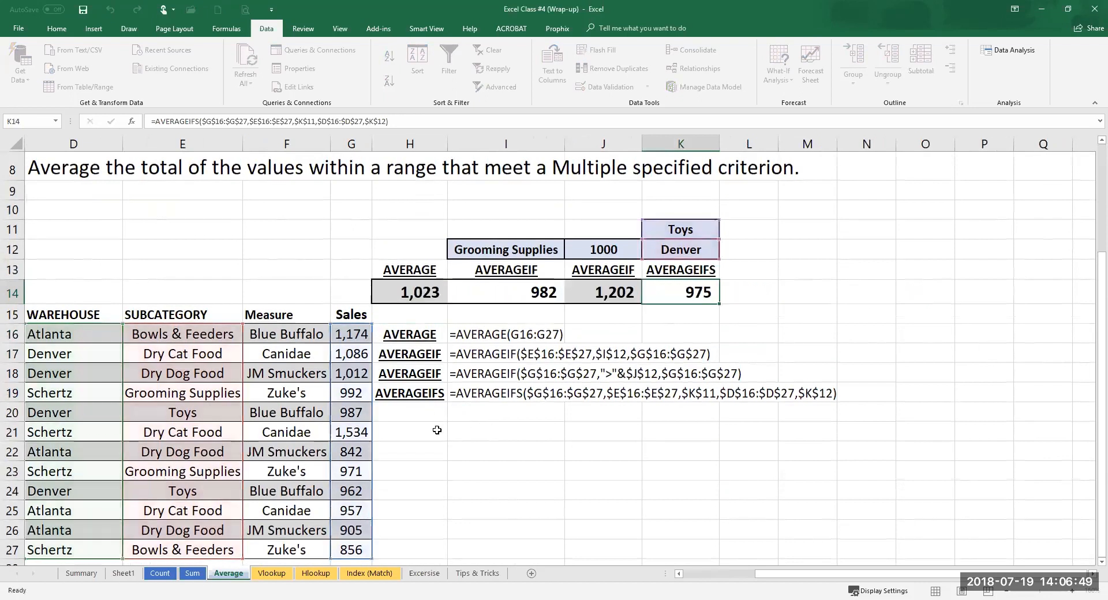
Look over the VLOOKUP syntax, English translation and store sales example on the Vlookup sheet.
click(269, 574)
scroll(313, 500, down, 2)
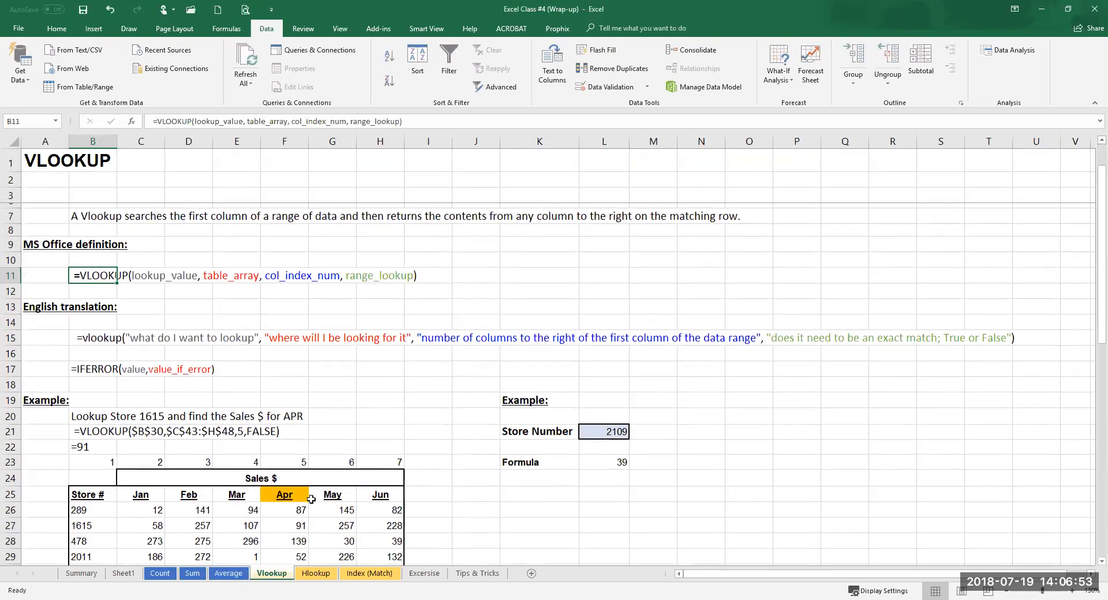
scroll(312, 500, down, 2)
scroll(312, 500, up, 2)
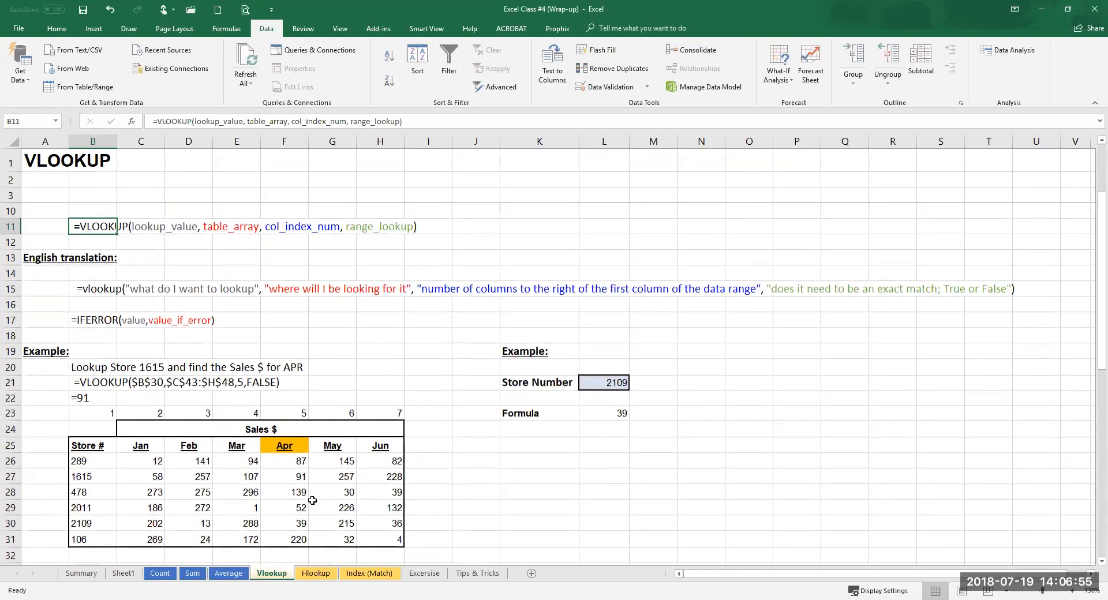
click(427, 599)
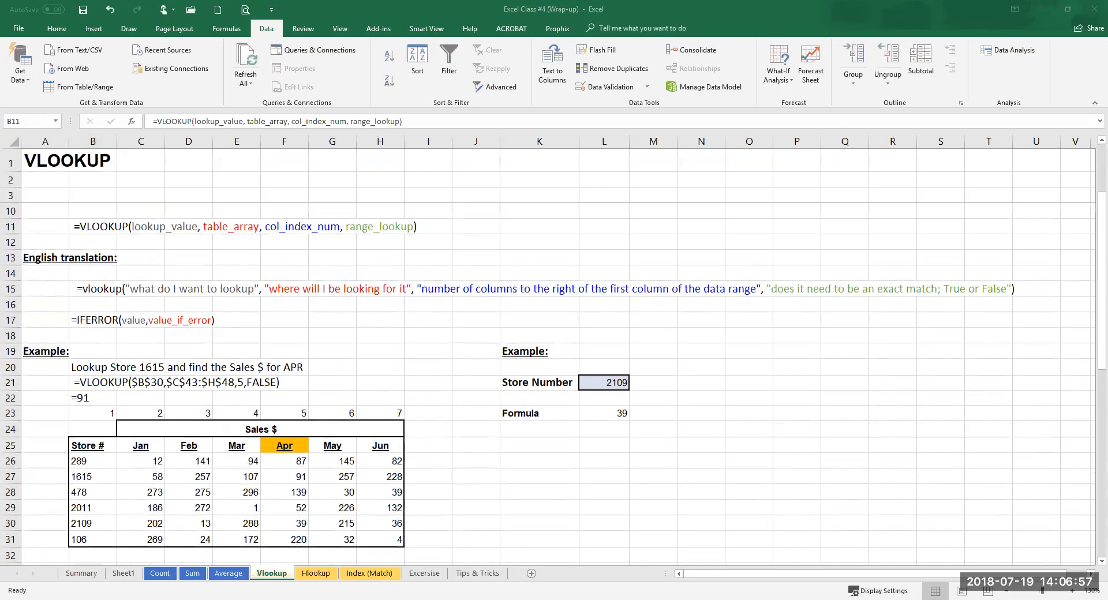
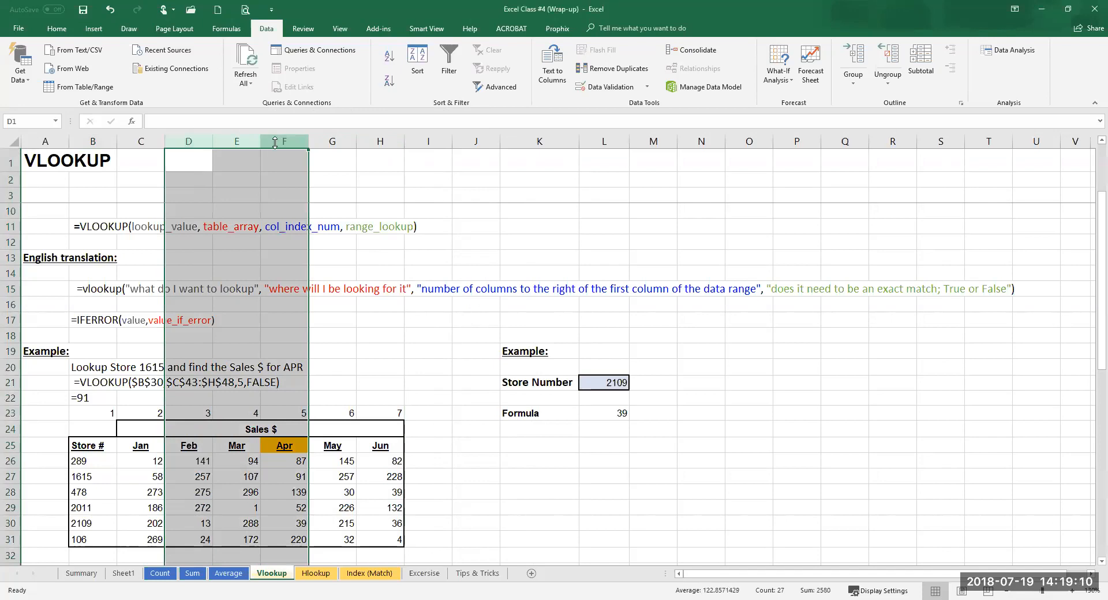
Group columns D through F on the Vlookup sheet.
click(57, 31)
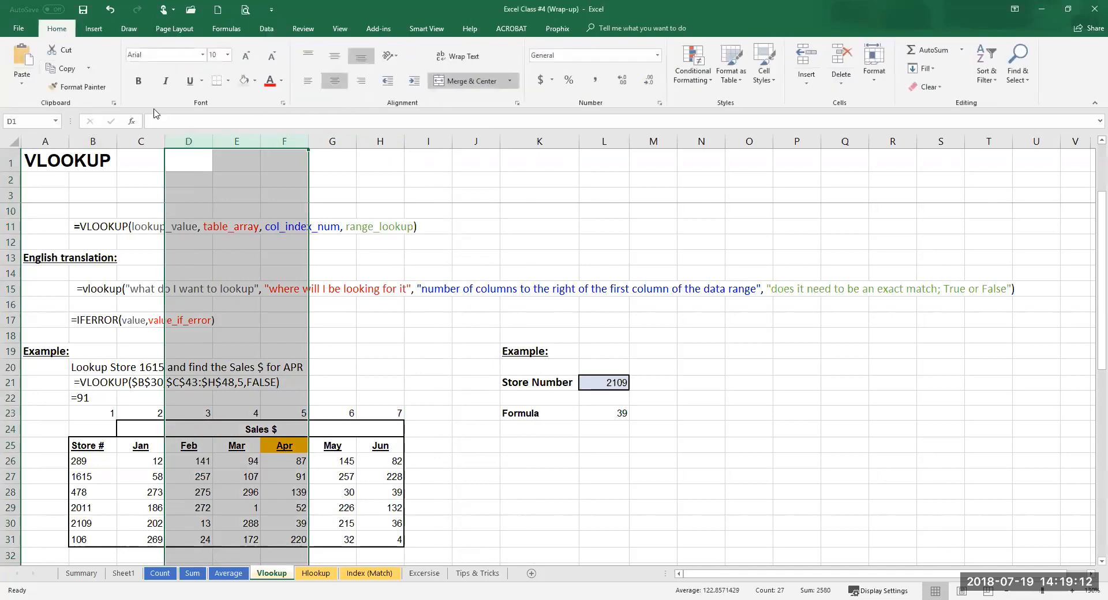
click(191, 147)
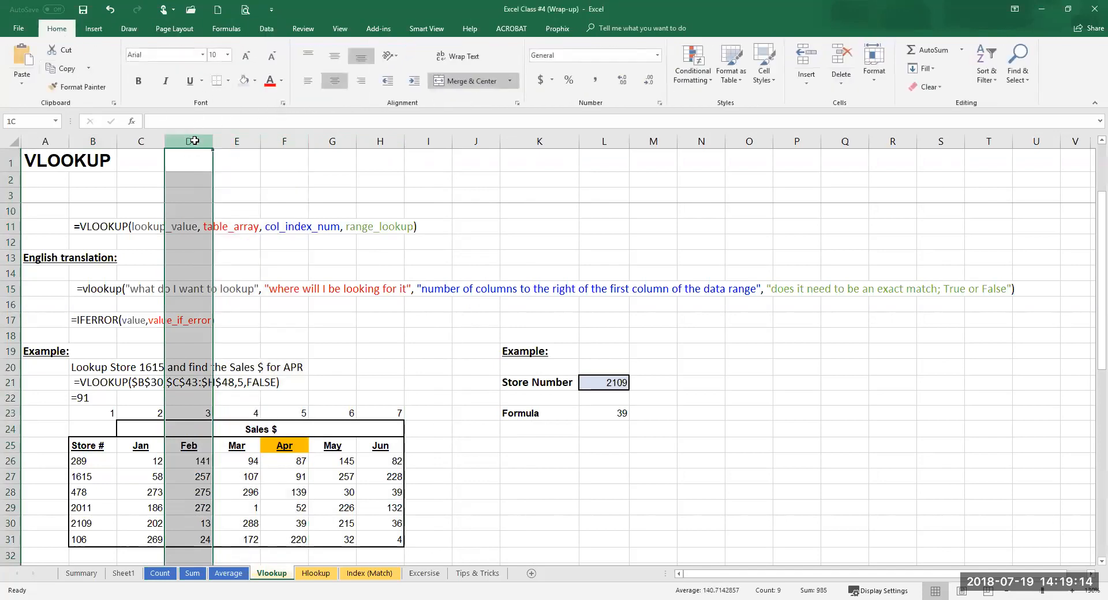
drag(192, 144, 287, 143)
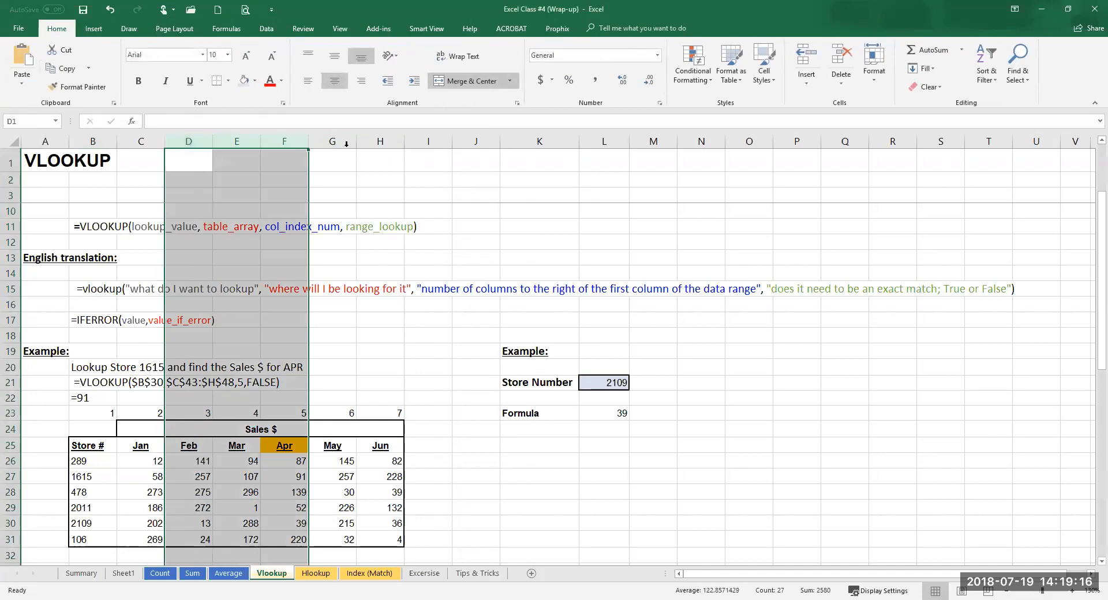
click(264, 30)
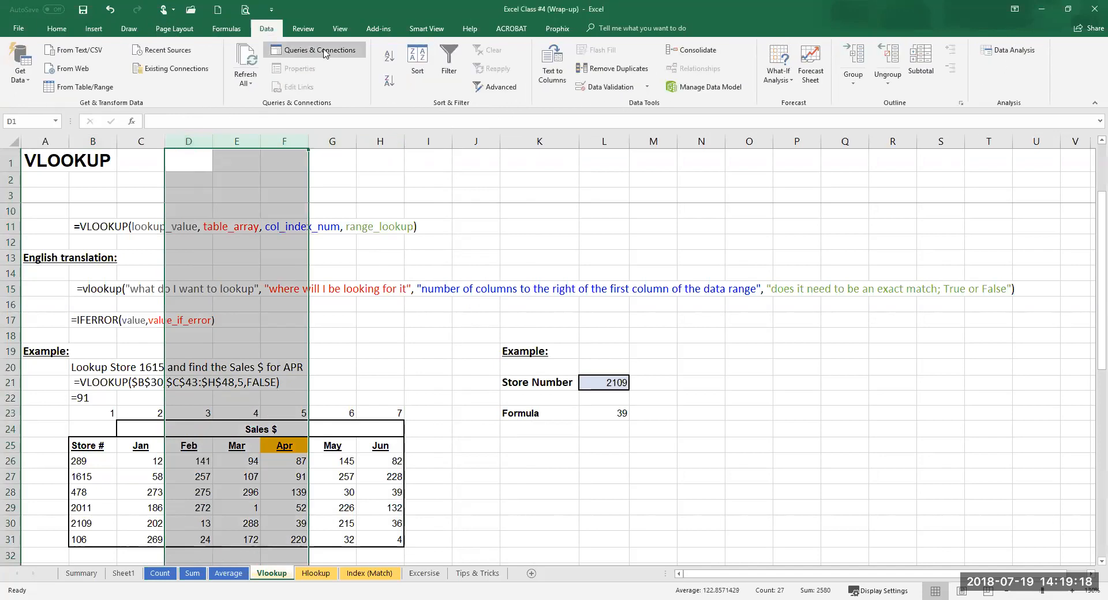
click(853, 83)
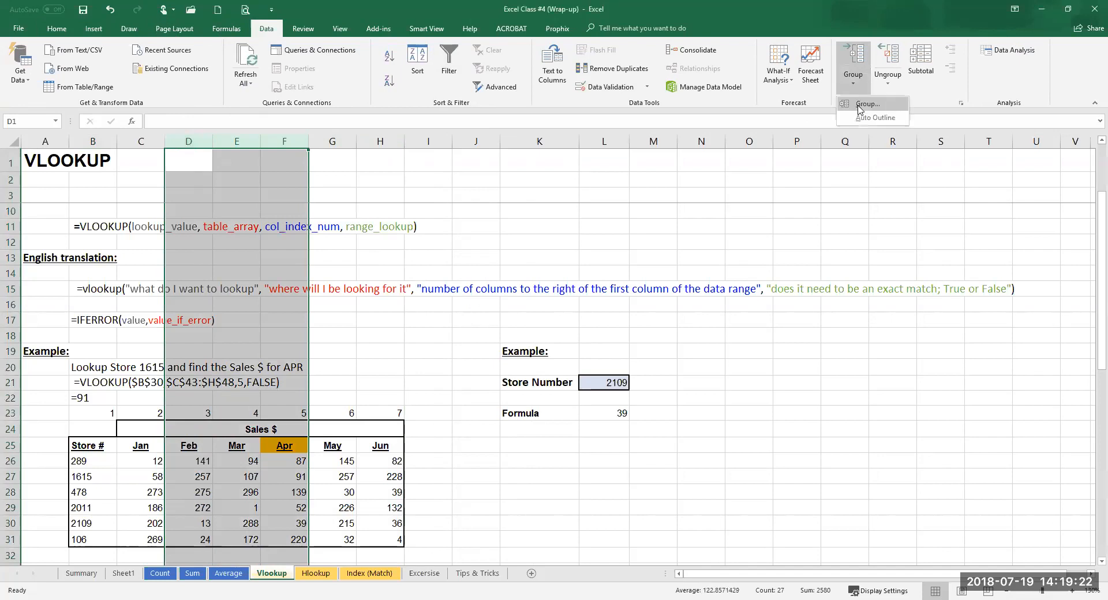
click(859, 105)
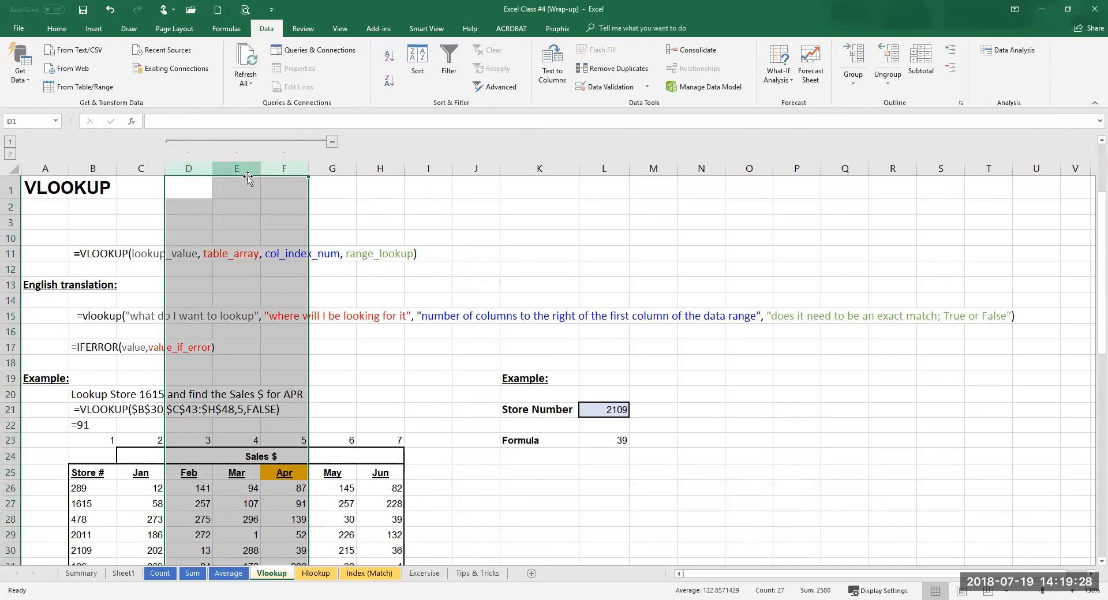
Collapse and expand the column group D:F several times, leaving it expanded.
click(332, 142)
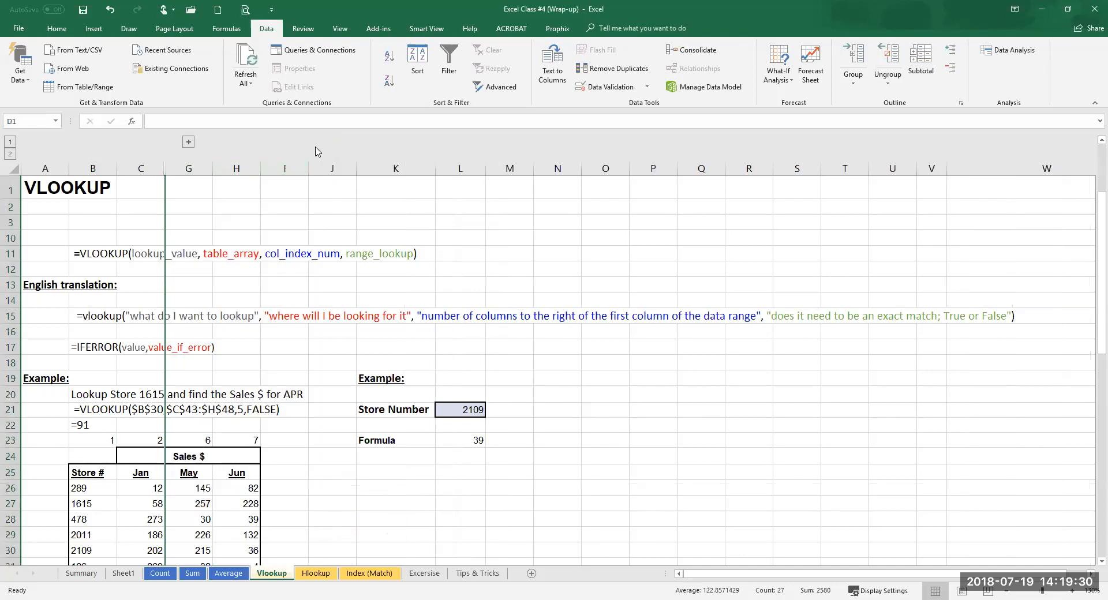
click(187, 142)
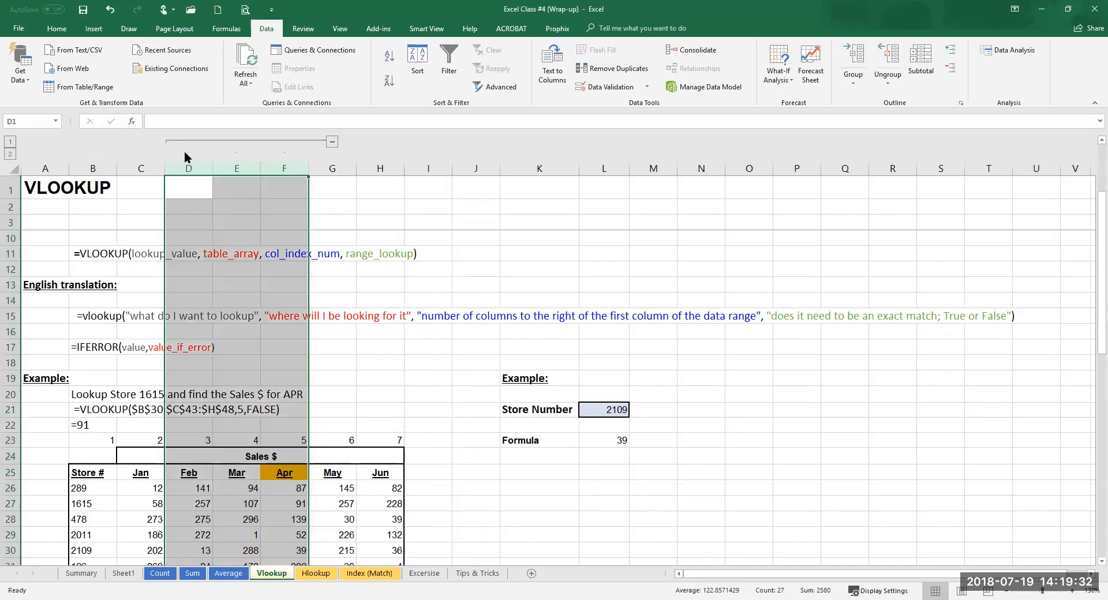
click(333, 143)
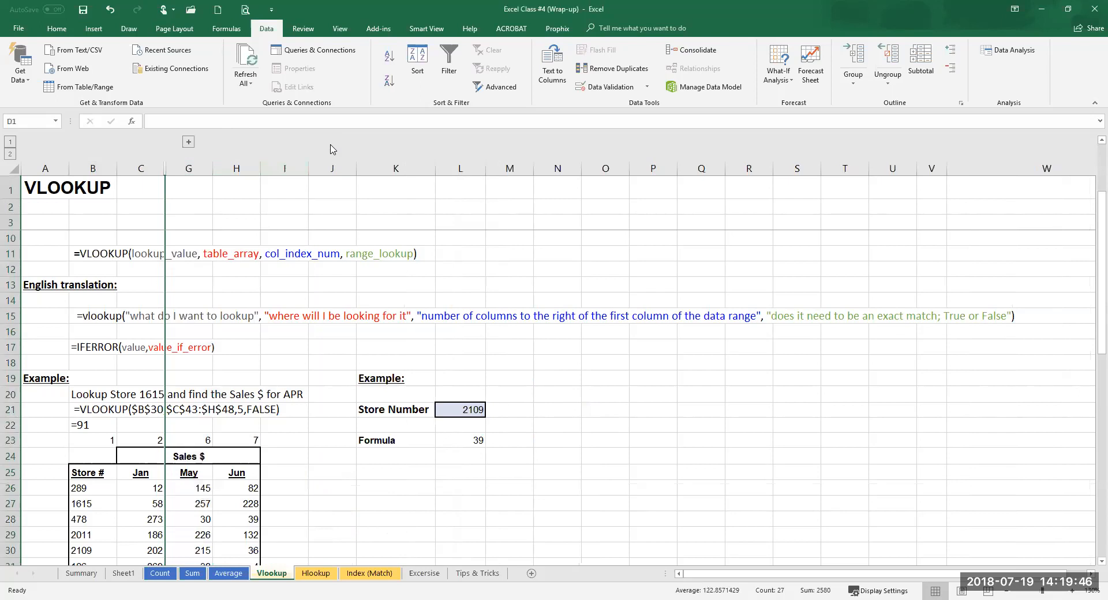
click(189, 141)
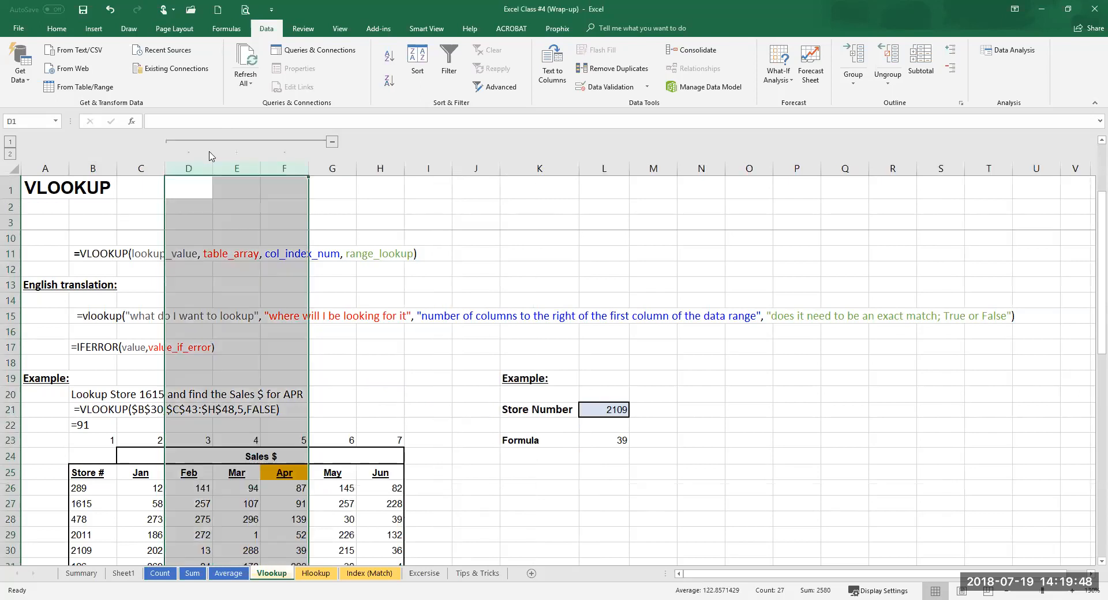
click(332, 141)
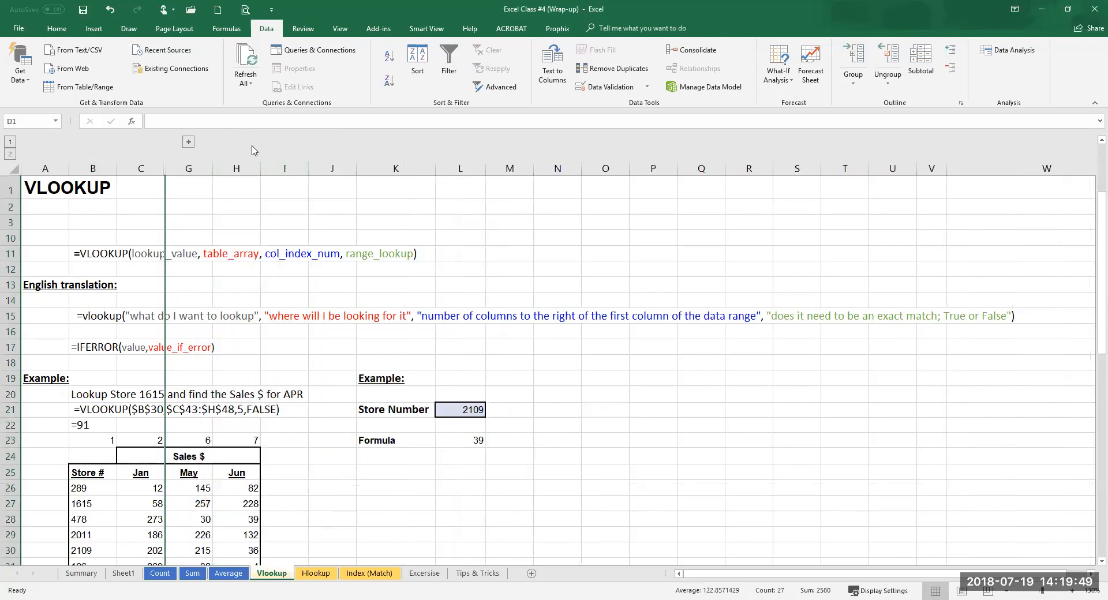
click(189, 142)
click(333, 143)
click(189, 142)
Ungroup the selected columns D through G and group columns D:G instead.
drag(221, 169, 347, 170)
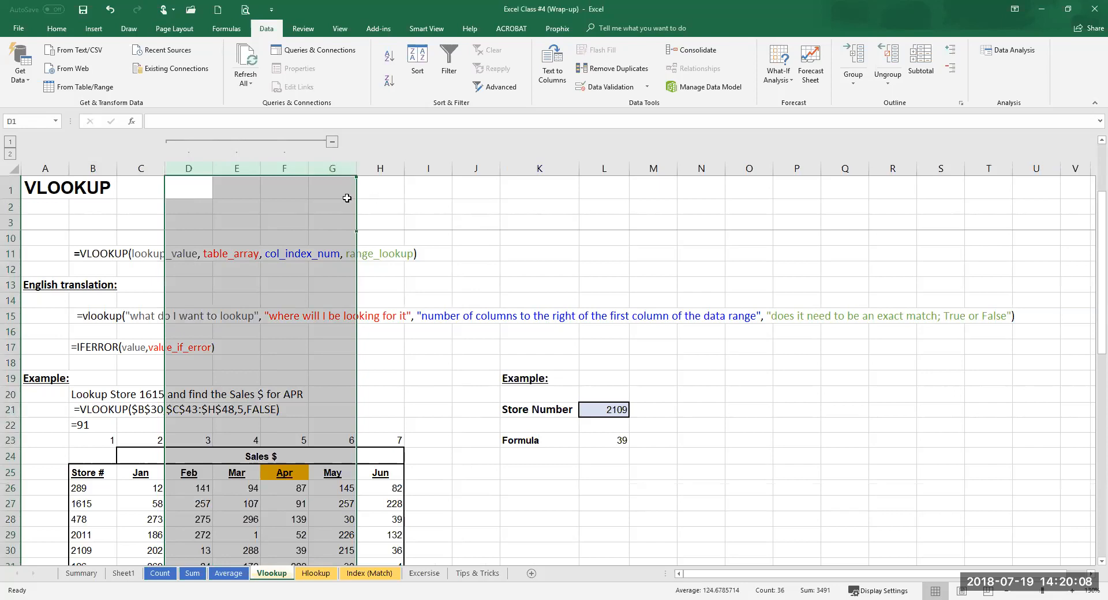
drag(191, 169, 321, 161)
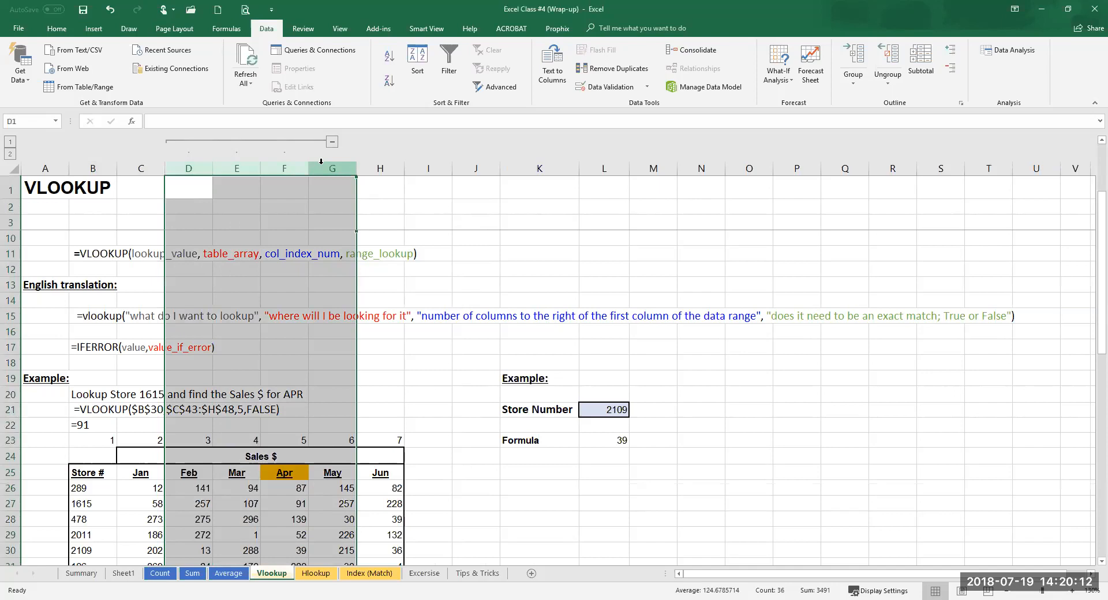
key(alt+shift+Left)
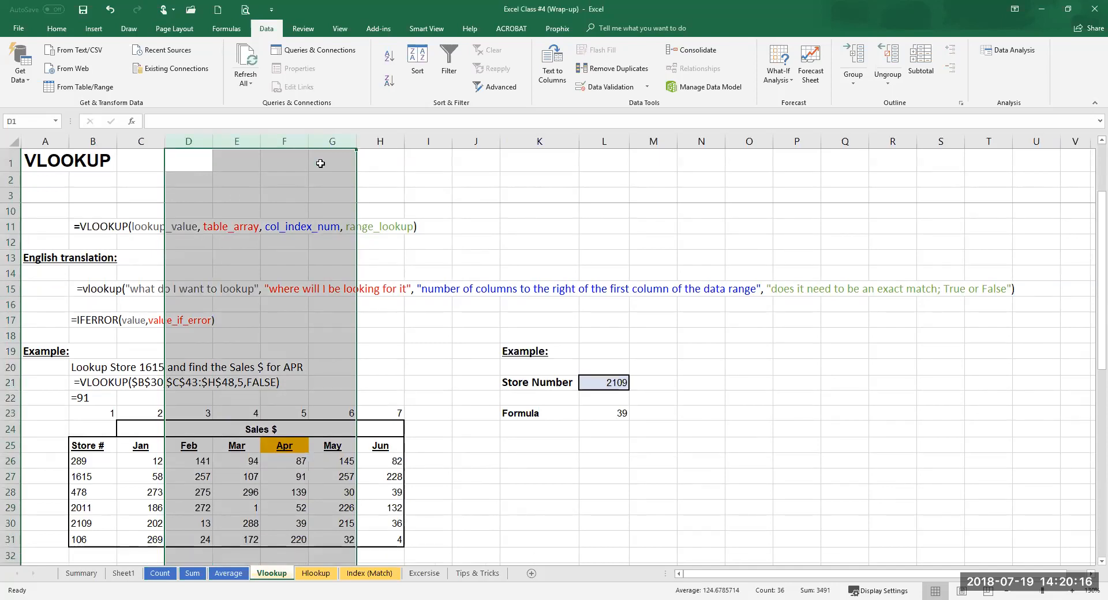
key(alt+shift+Right)
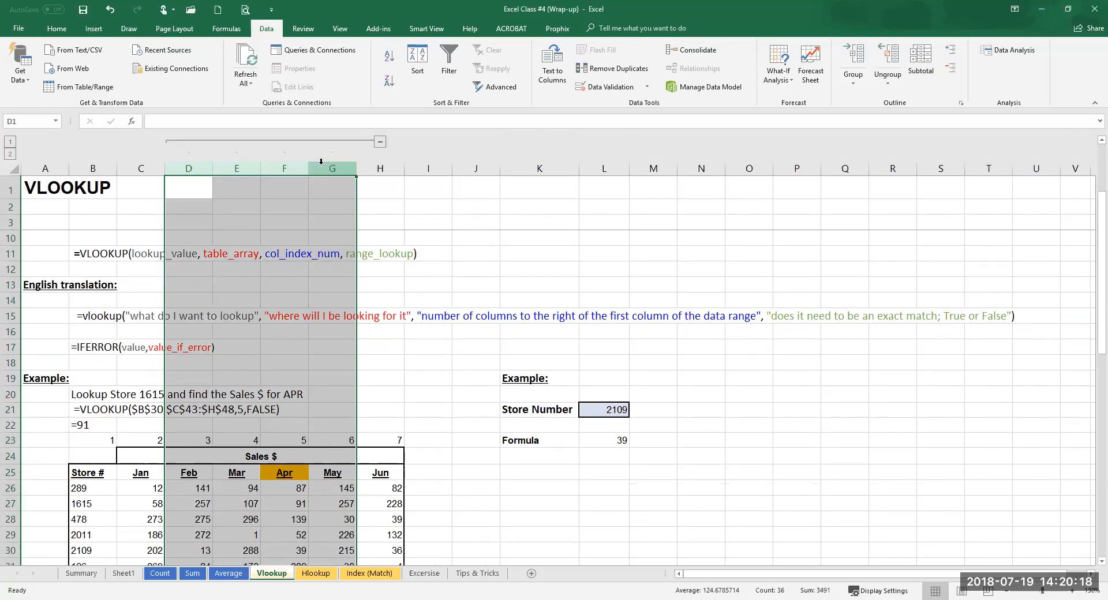
Select cells D2:I2 and ungroup the columns they span, choosing Columns rather than Rows.
click(226, 206)
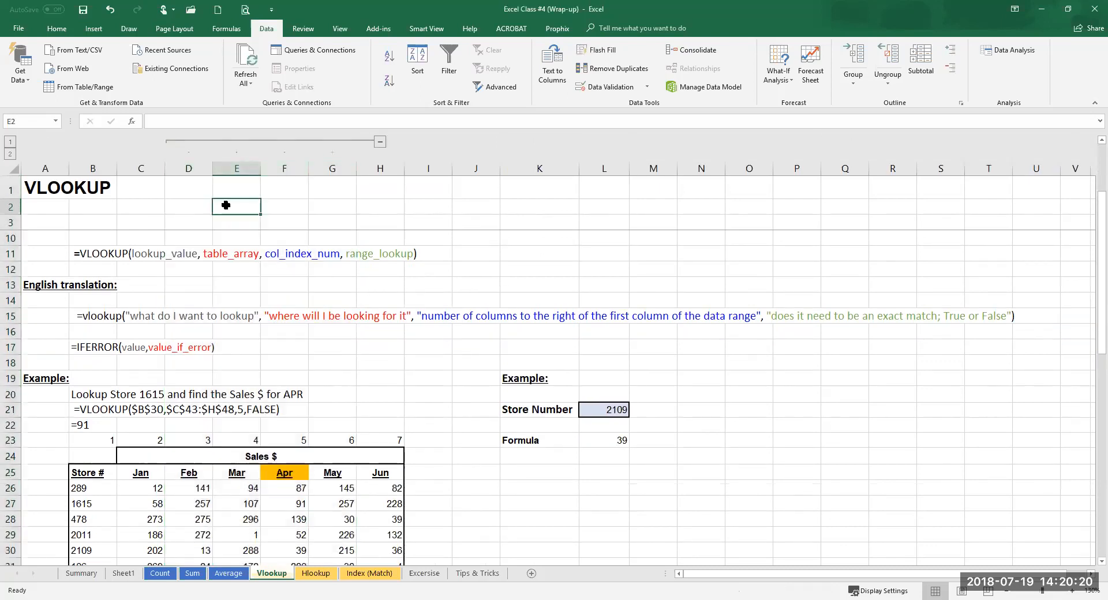
key(Left)
key(shift+Right)
key(shift+Right)
key(shift+Right)
key(shift+Right)
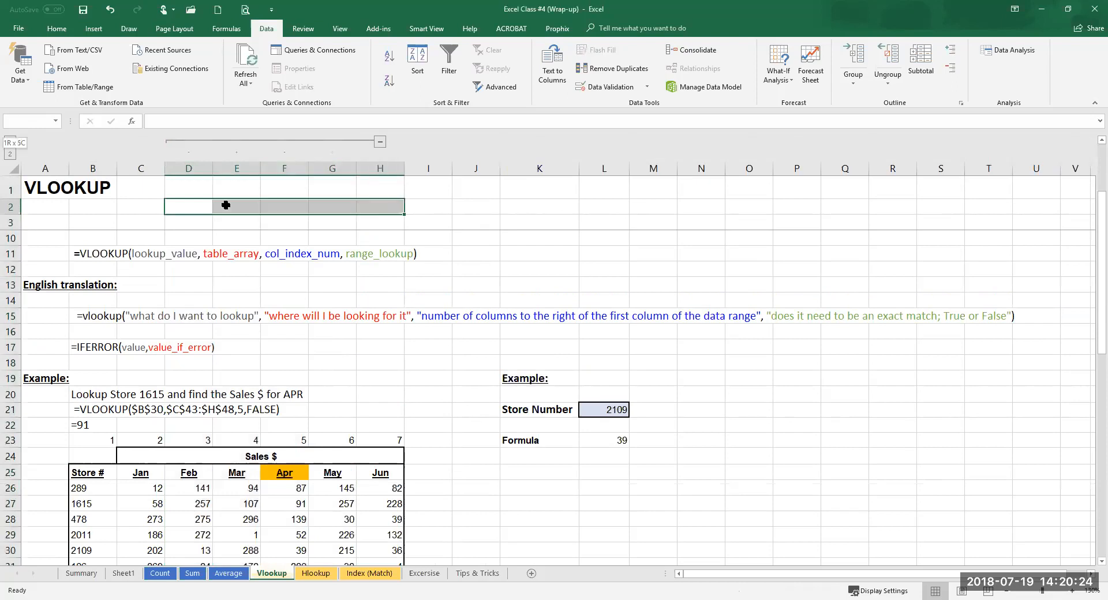
key(shift+Right)
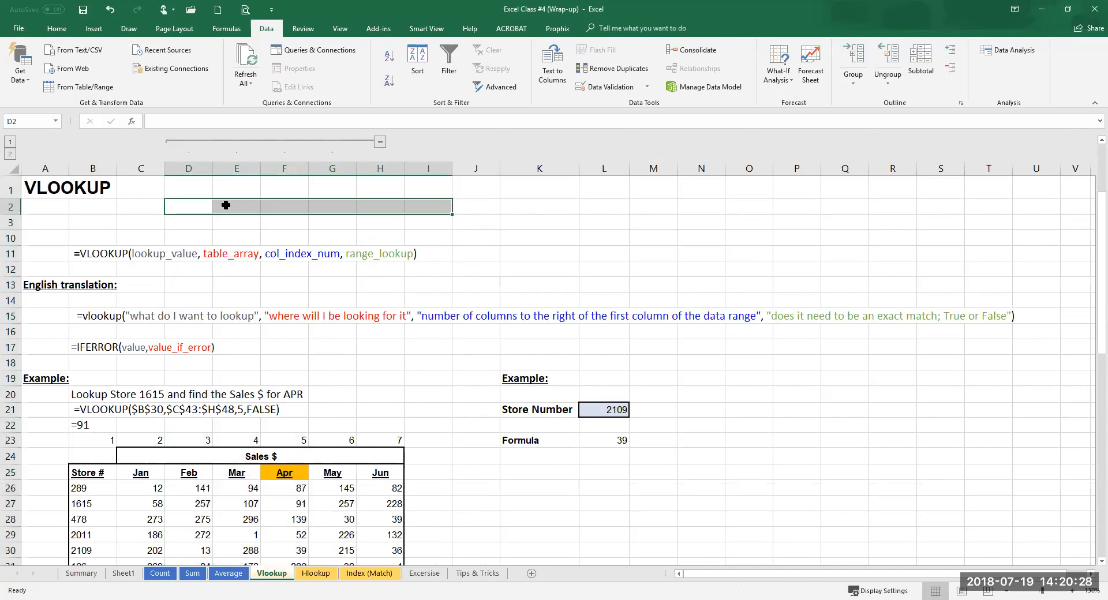
key(alt+shift+Left)
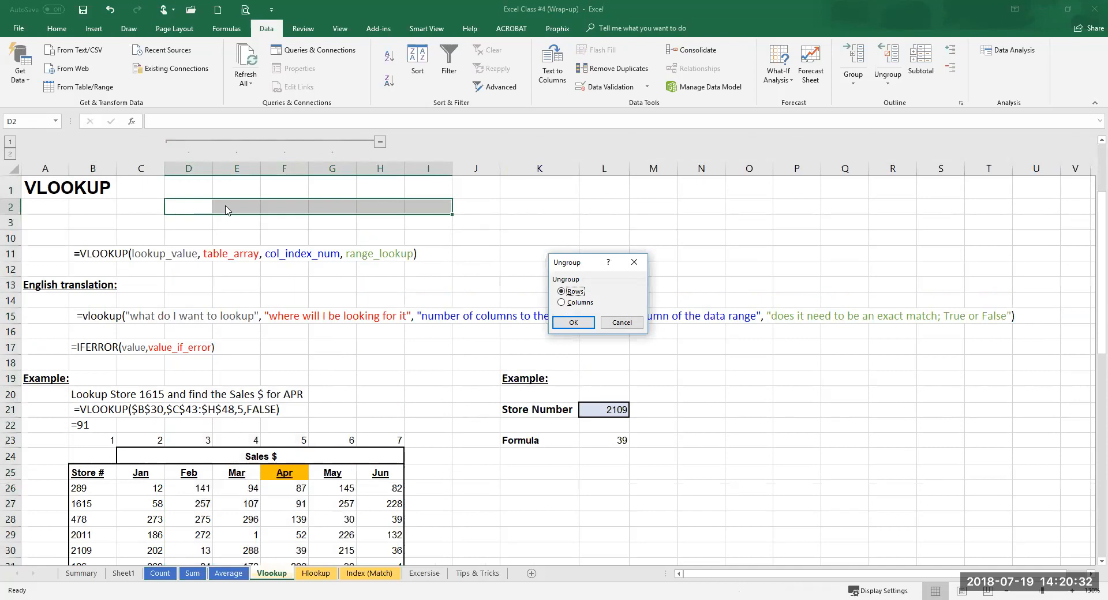
key(c)
key(Return)
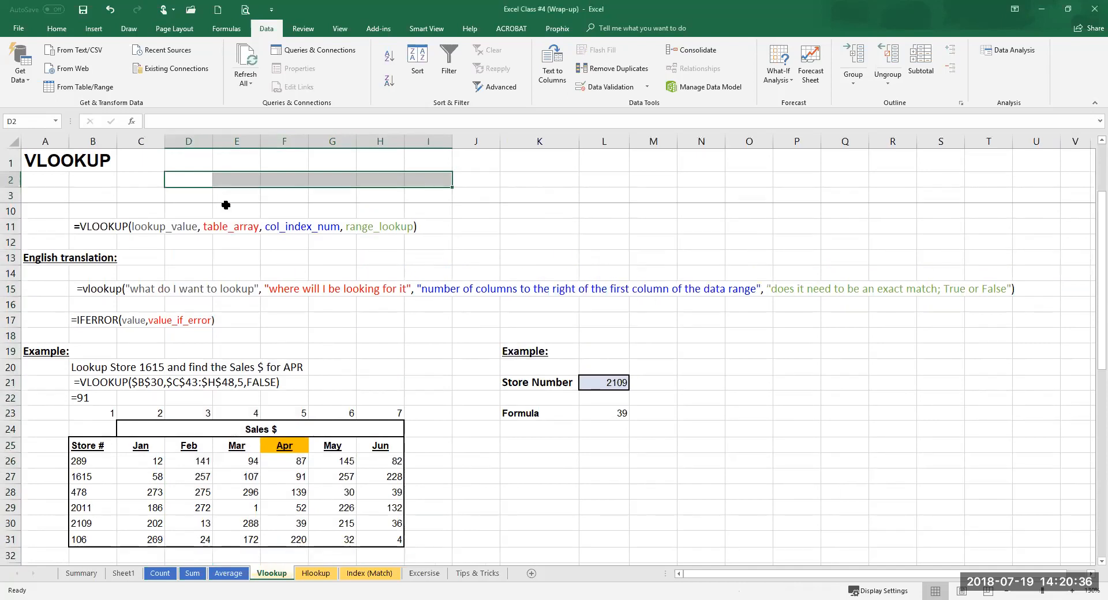
Group columns D through I using the selected cells D2:I2 and the Columns option.
key(shift+alt+Right)
key(c)
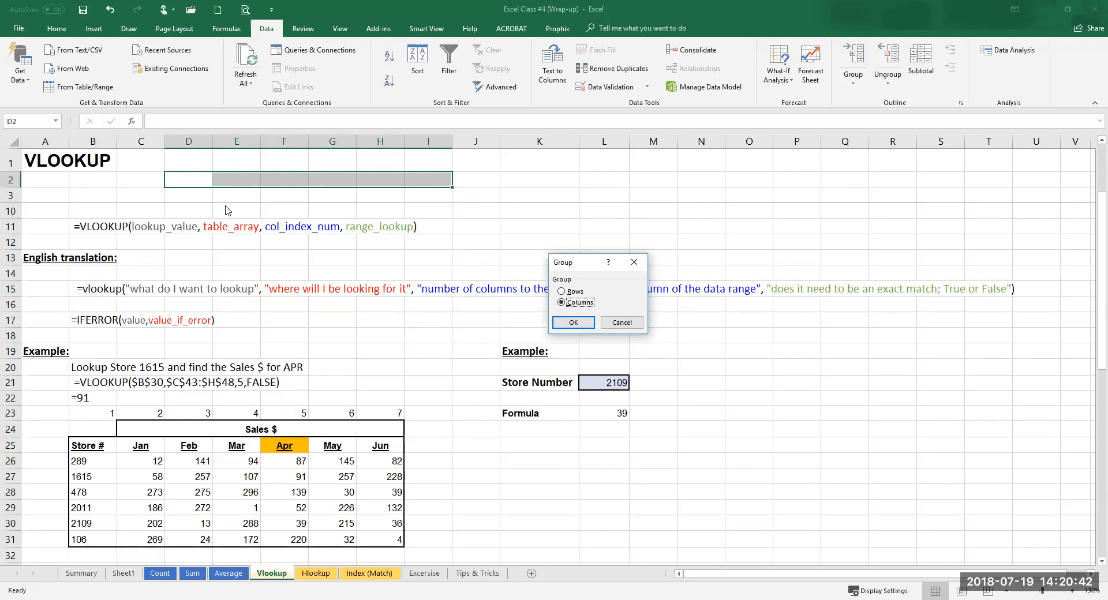
key(Return)
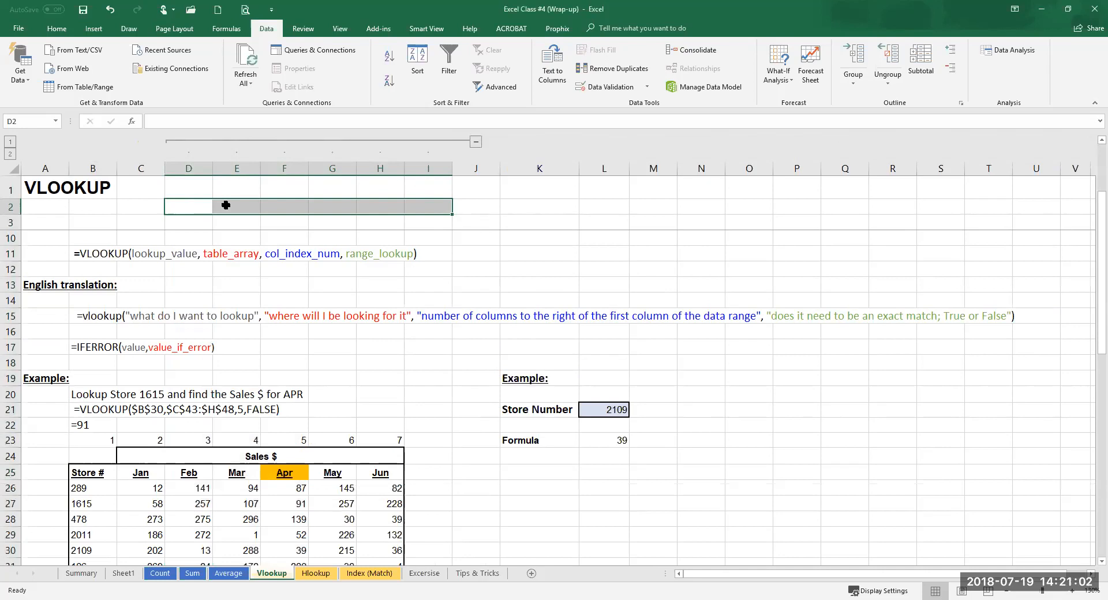
Go to the Index (Match) sheet and inspect the example formula in L23 at a larger zoom.
click(373, 573)
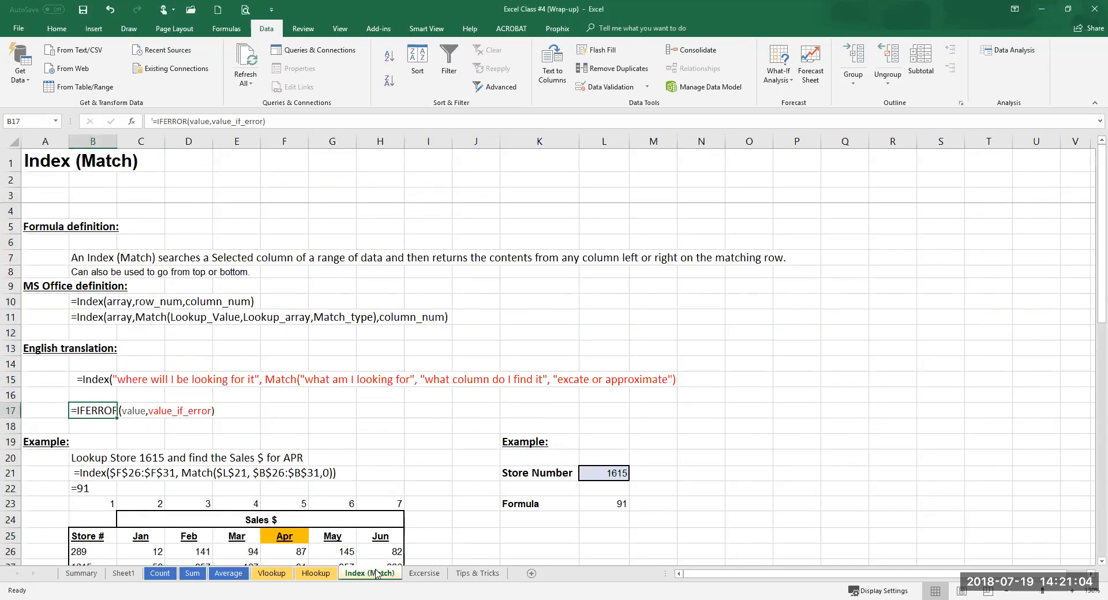
scroll(371, 367, down, 3)
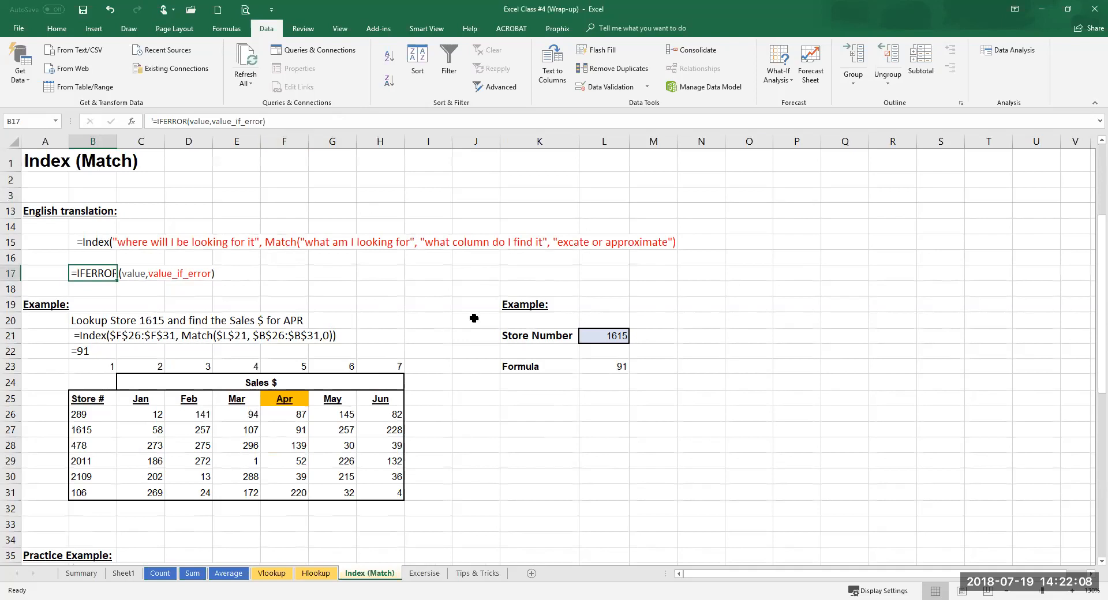
click(584, 368)
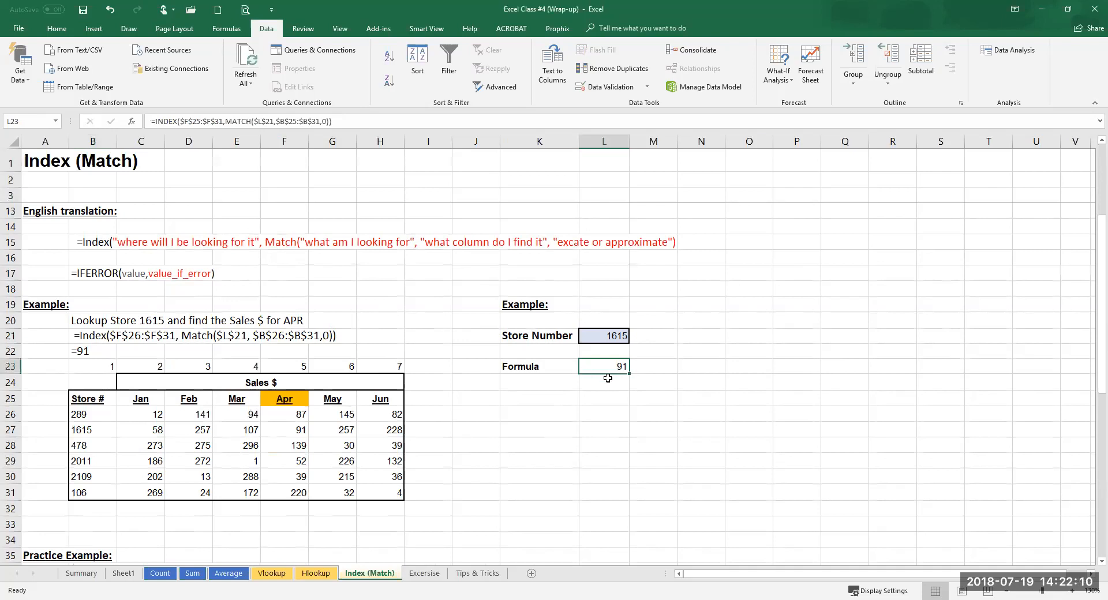
click(1073, 587)
key(Return)
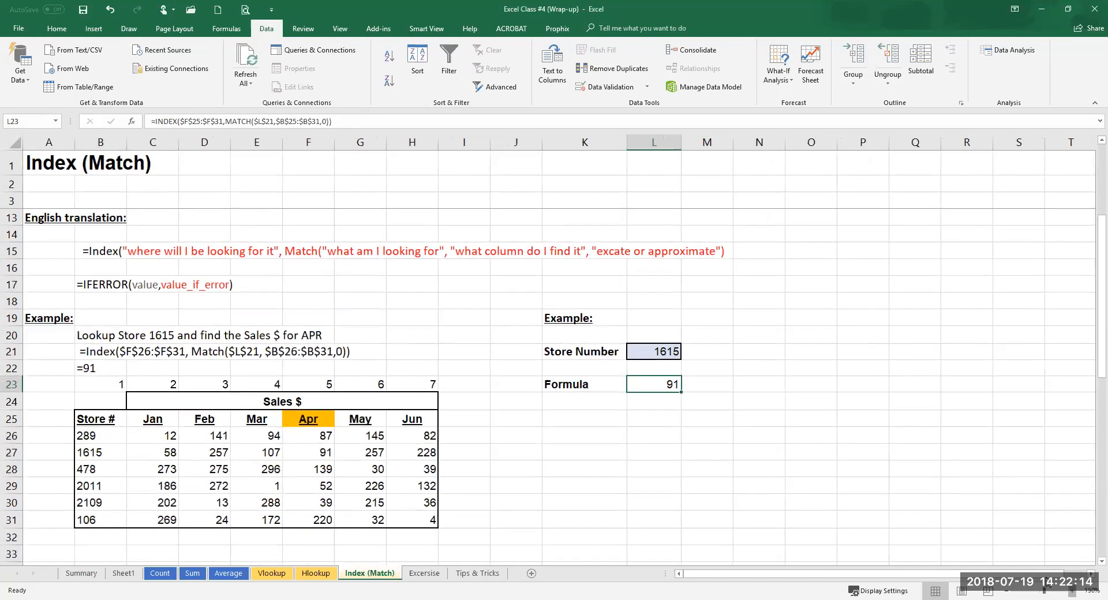
Start an INDEX formula in L25 with the Apr column $F$25:$F$31 as the absolute array.
click(692, 442)
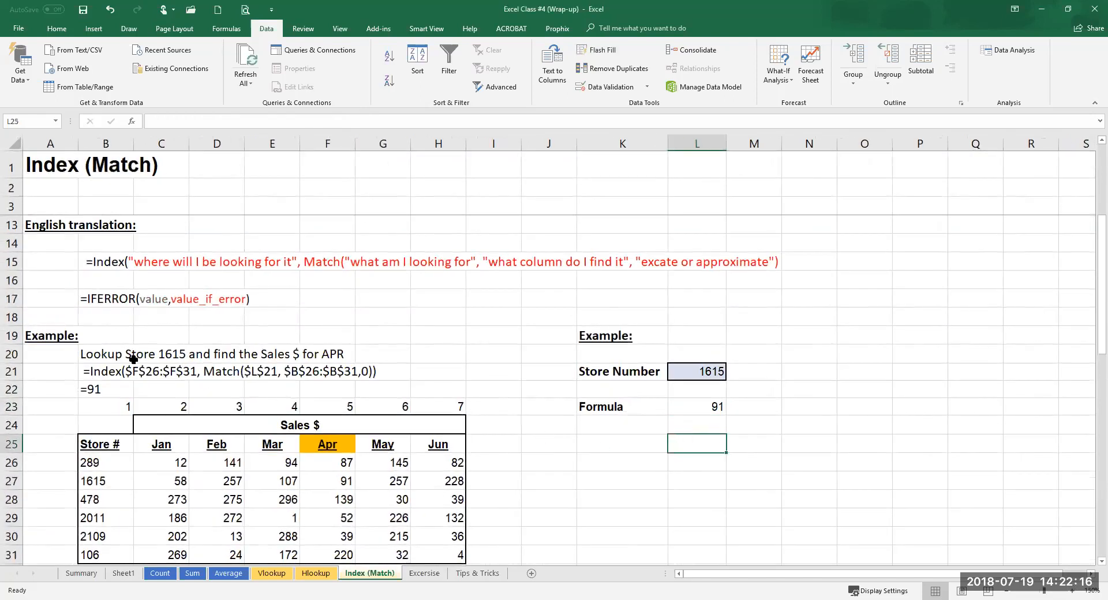
scroll(176, 357, down, 1)
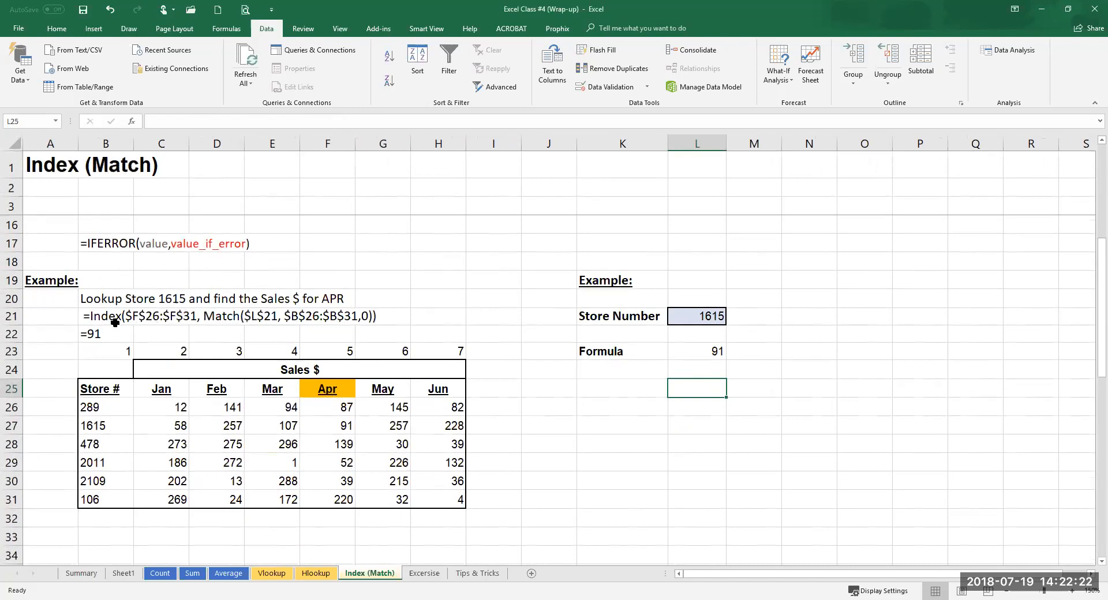
text(=)
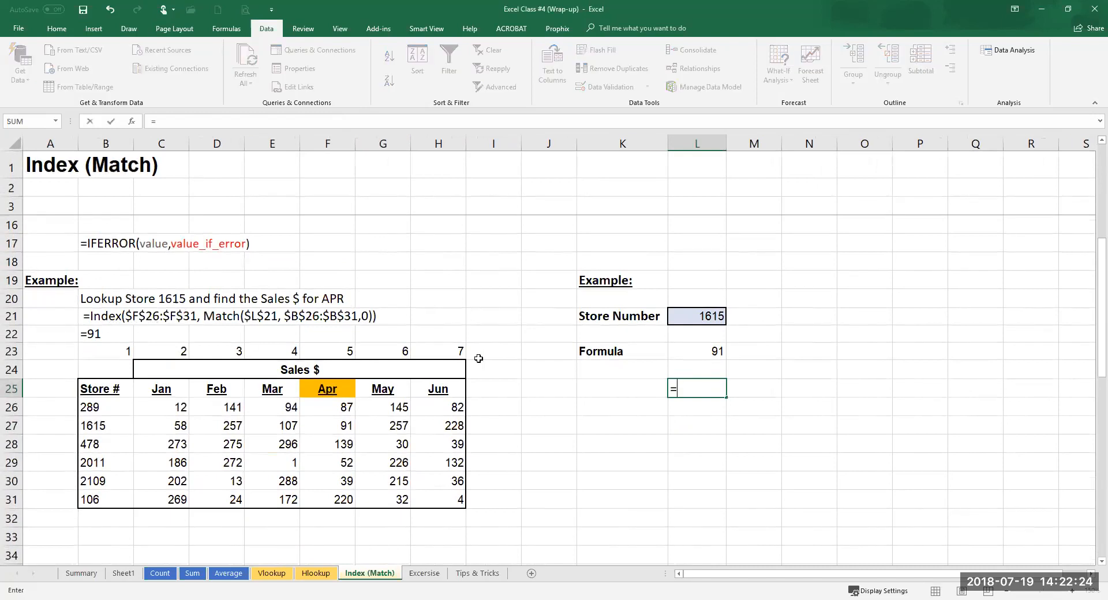
text(index)
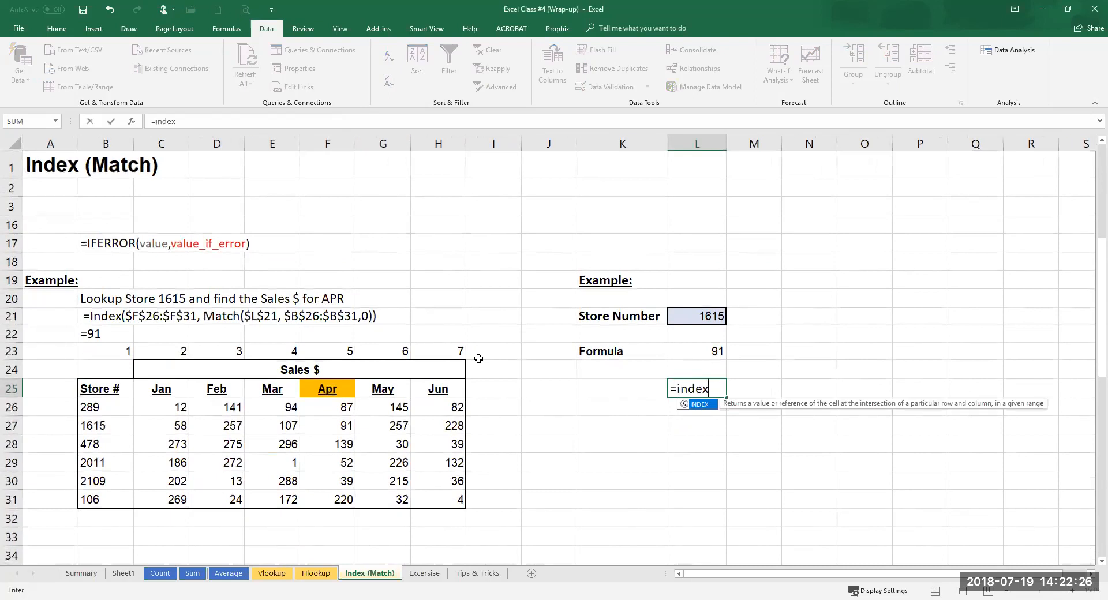
text(()
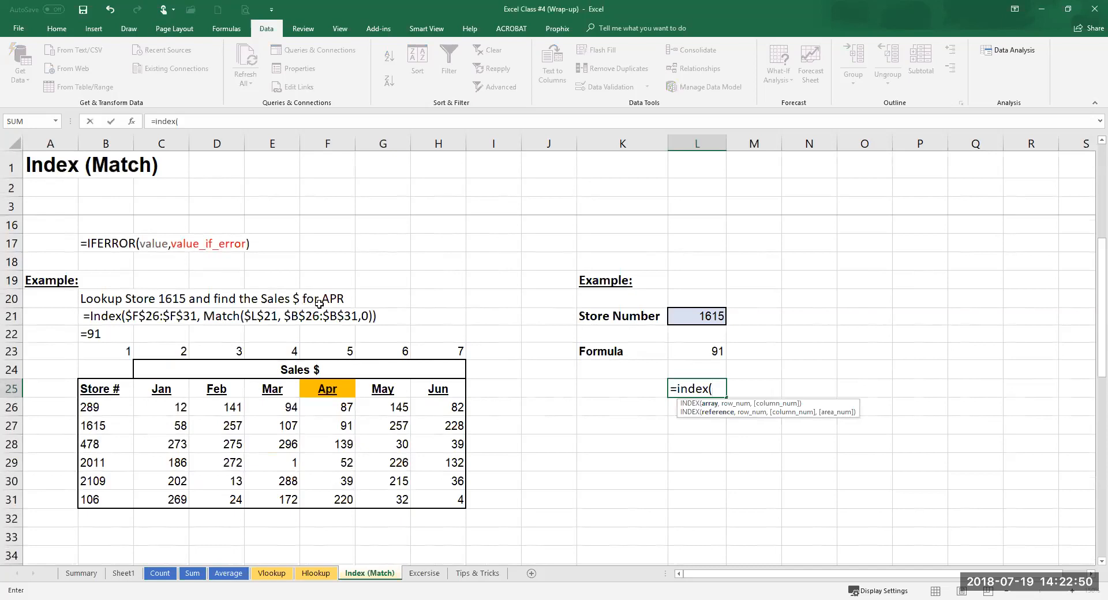
click(335, 386)
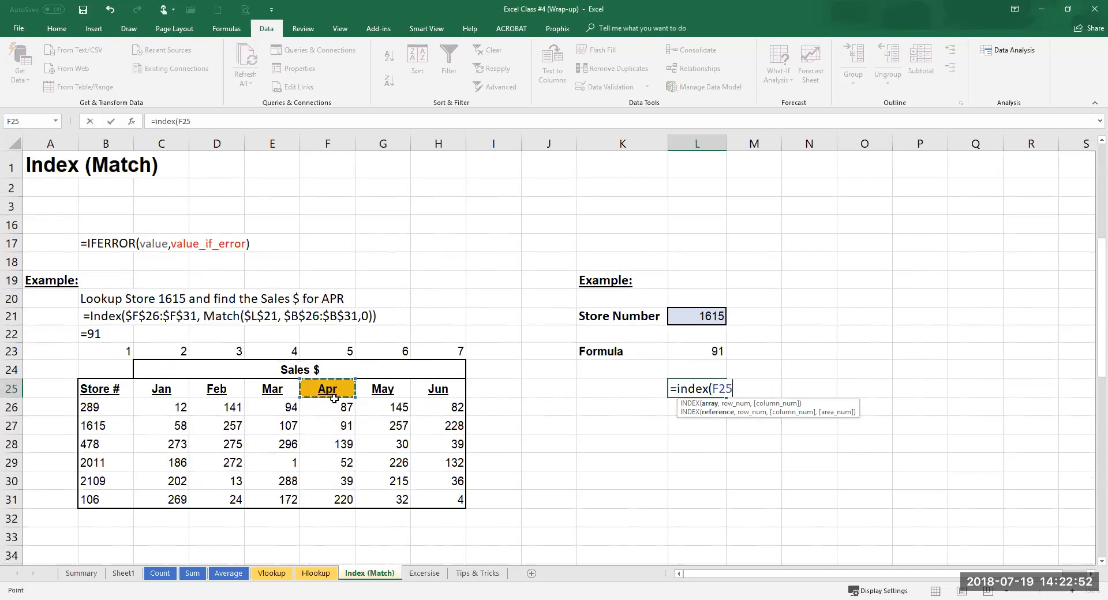
drag(334, 398, 338, 502)
key(F4)
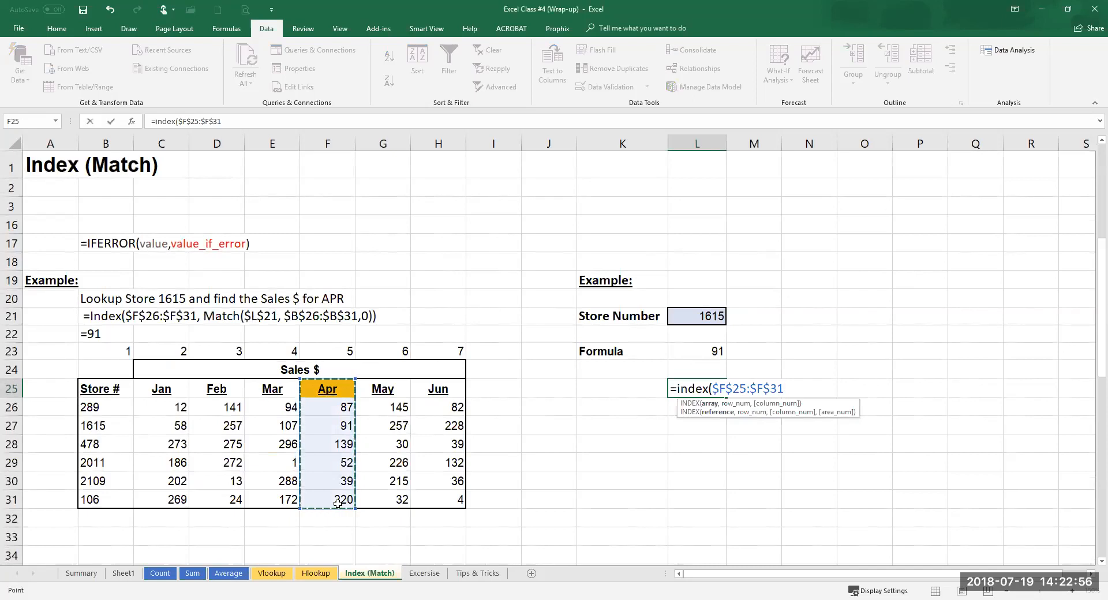
Nest a MATCH function as the row argument of the L25 formula, with absolute $L$21 as its lookup value.
text(,)
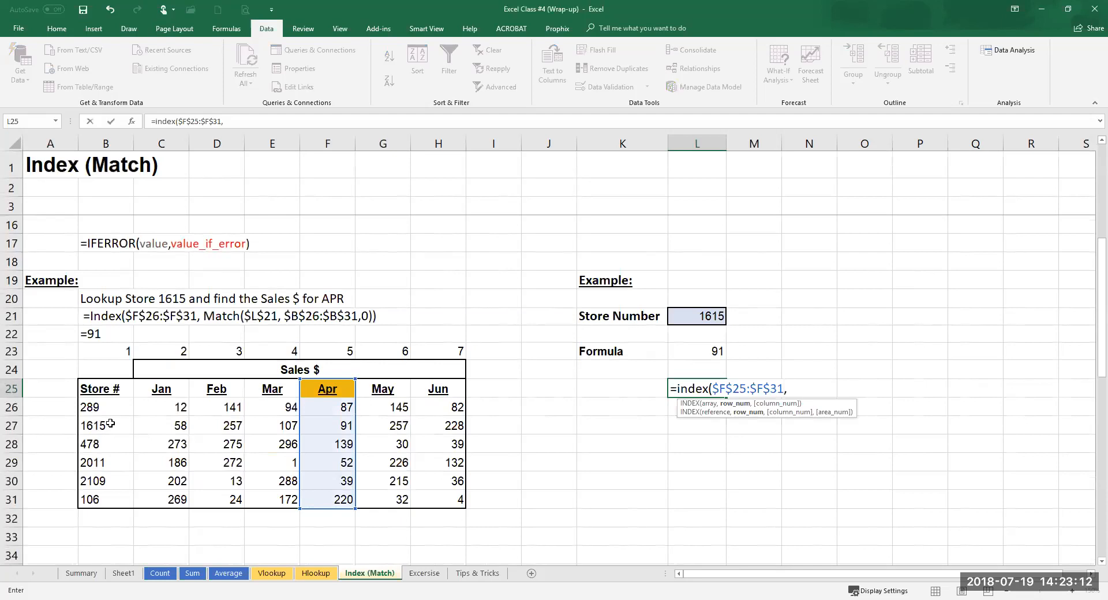
text(match()
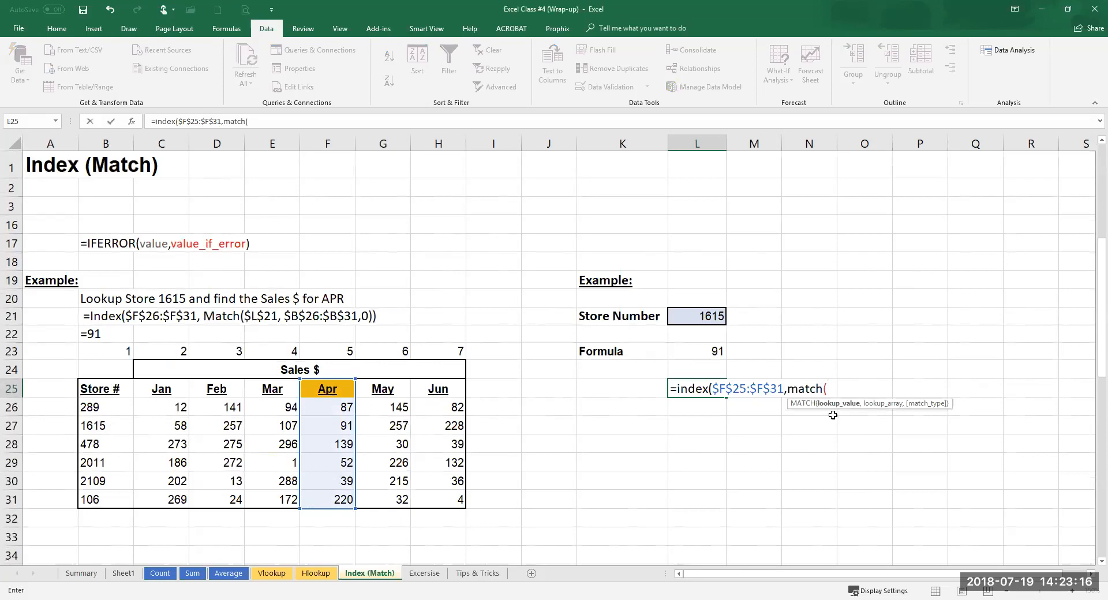
click(705, 317)
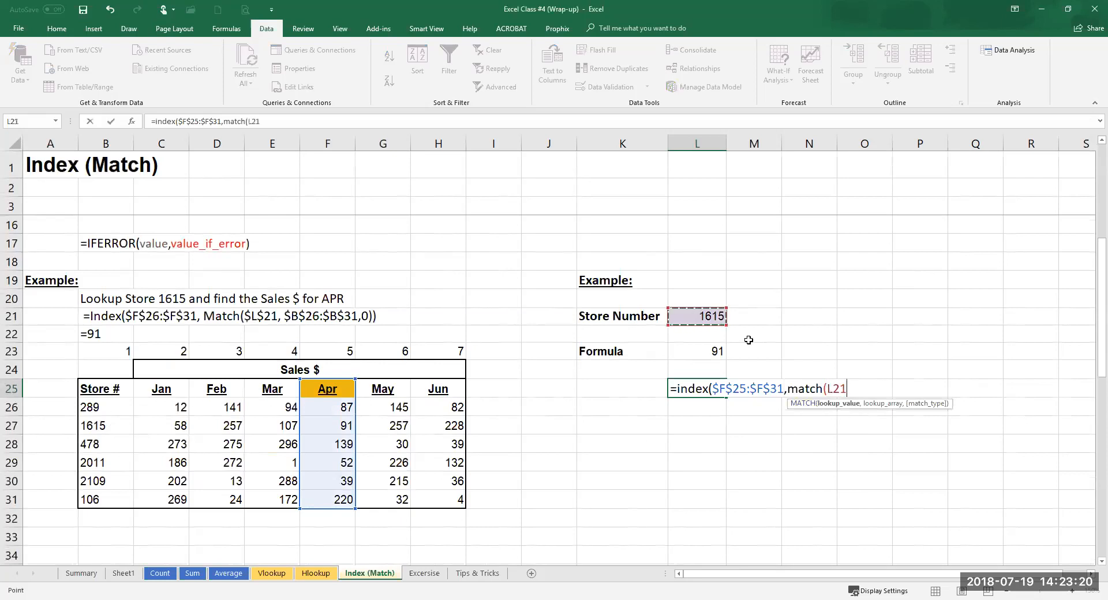
key(F4)
text(,)
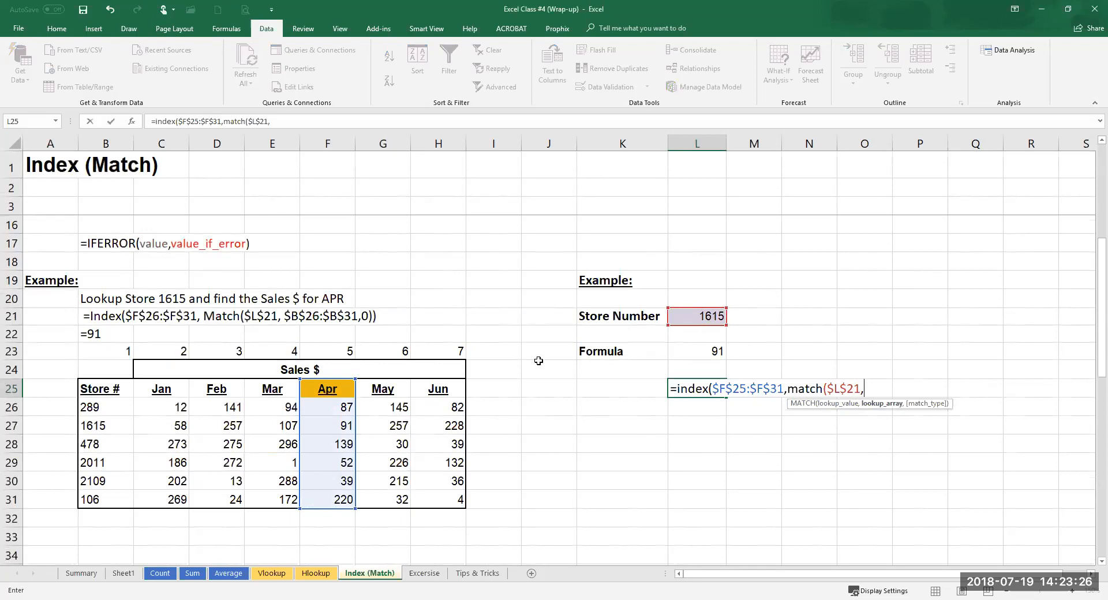
Complete the L25 formula with the absolute lookup array $B$25:$B$31 and match type 0, closing both functions.
click(101, 388)
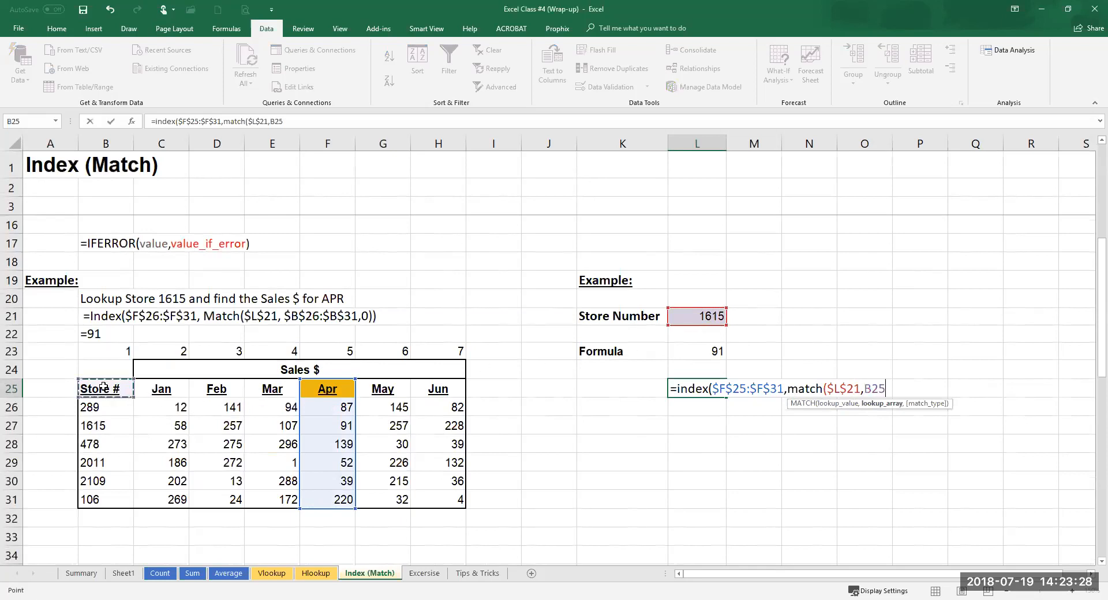
drag(101, 415, 80, 499)
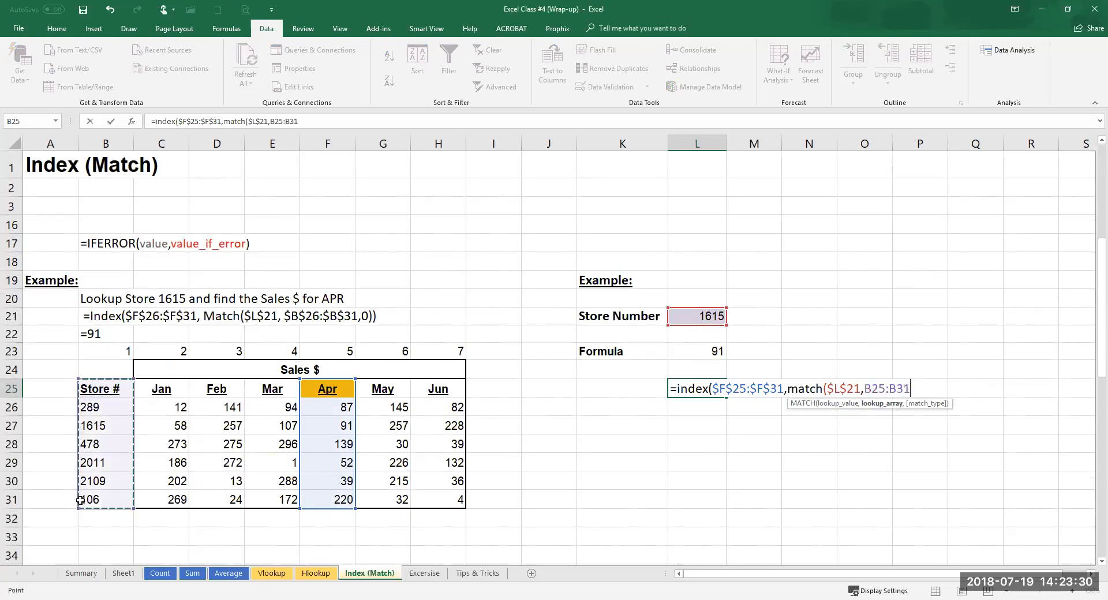
key(F4)
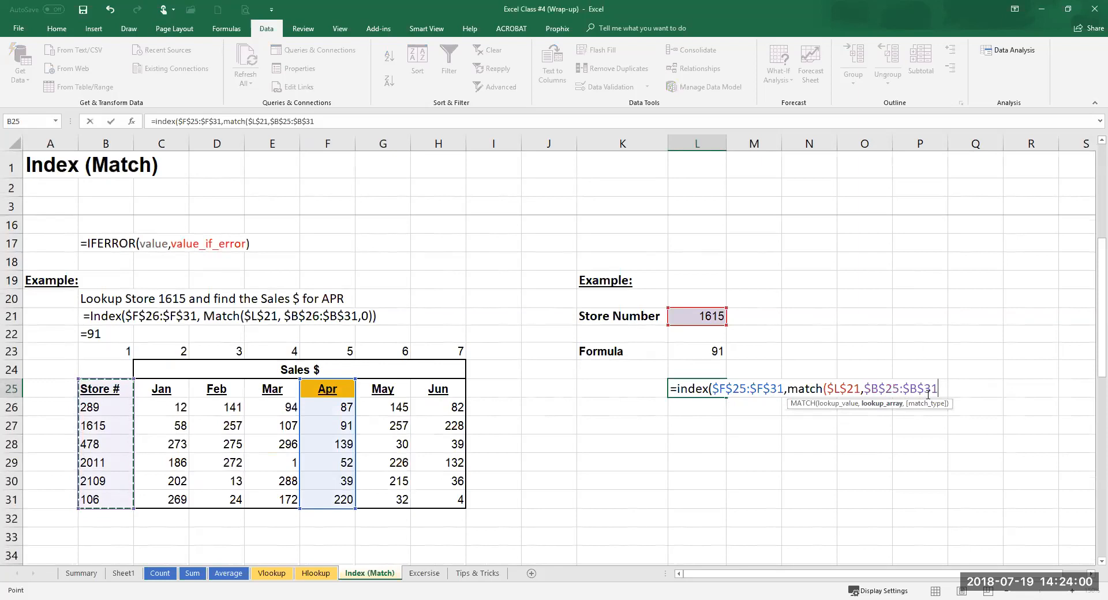
text(,)
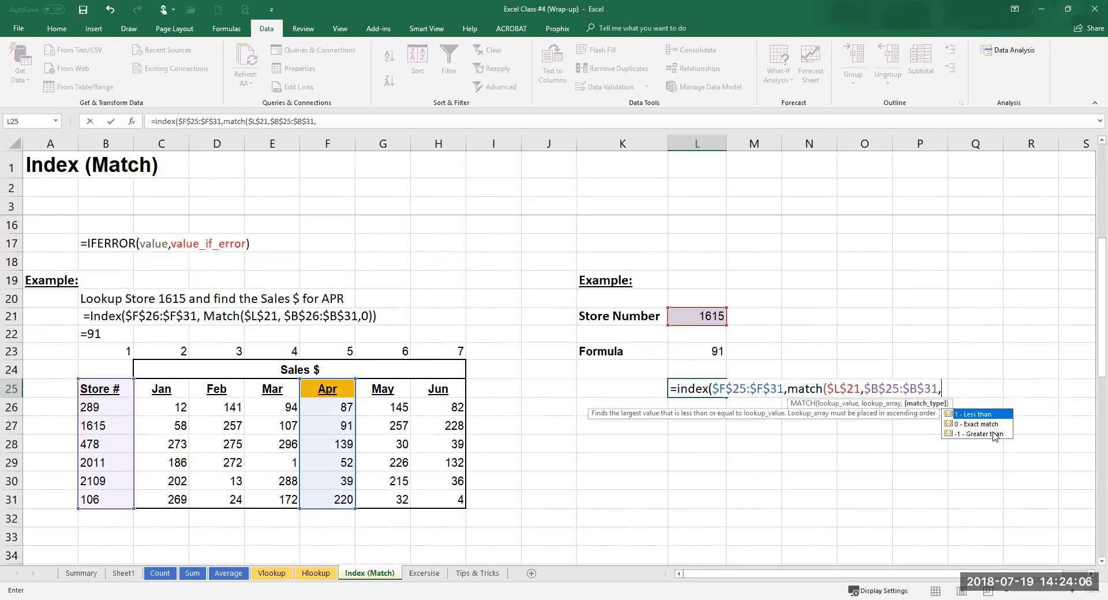
text(0))
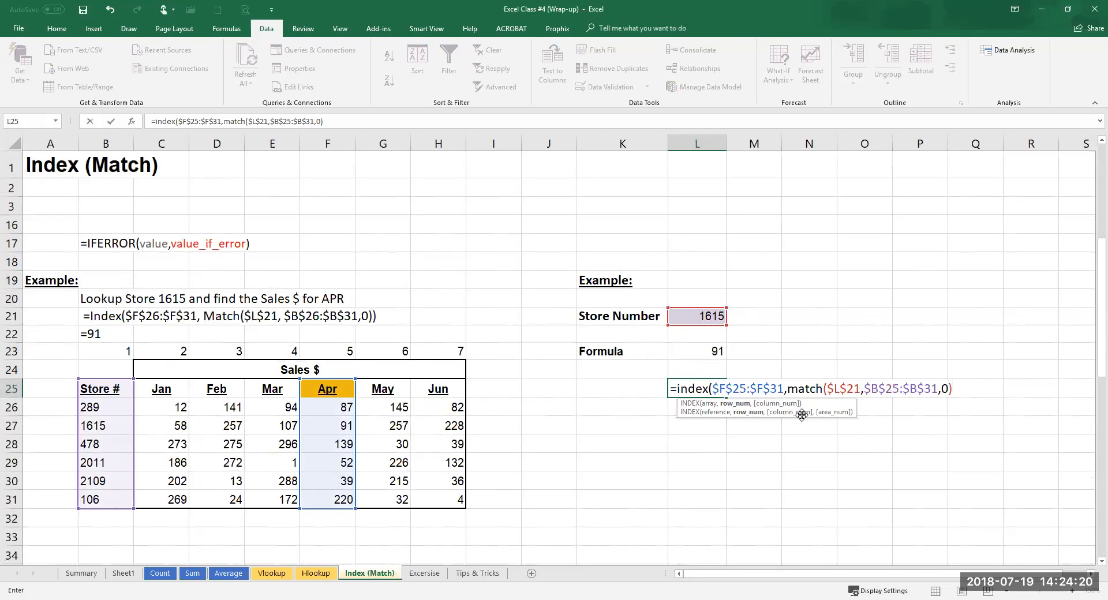
text())
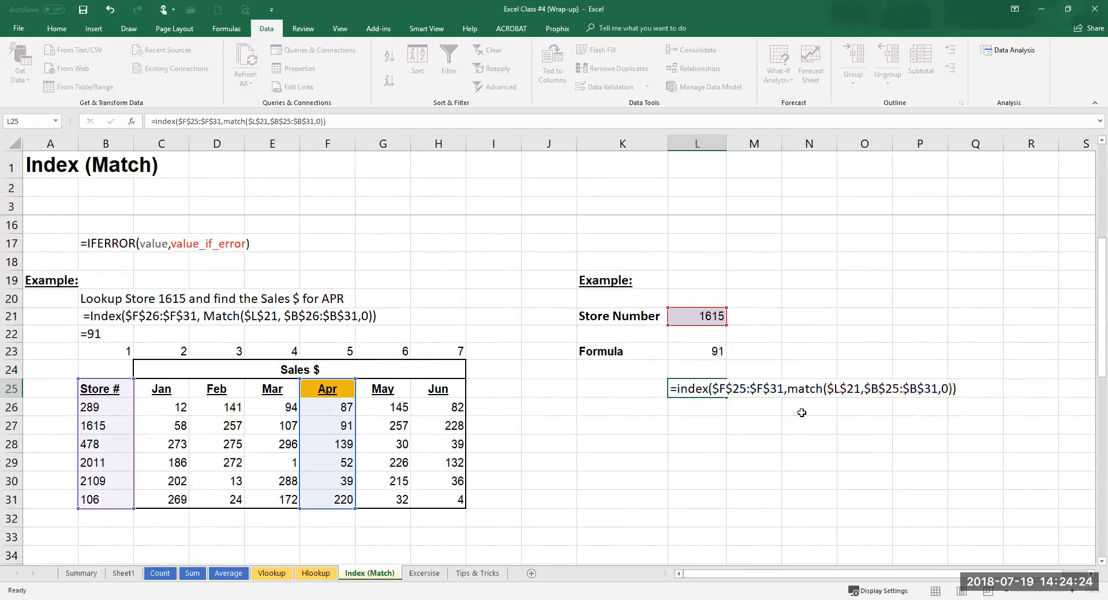
key(Return)
Reopen the L25 formula, temporarily substitute 3 for its MATCH part, and restore the full formula.
click(720, 383)
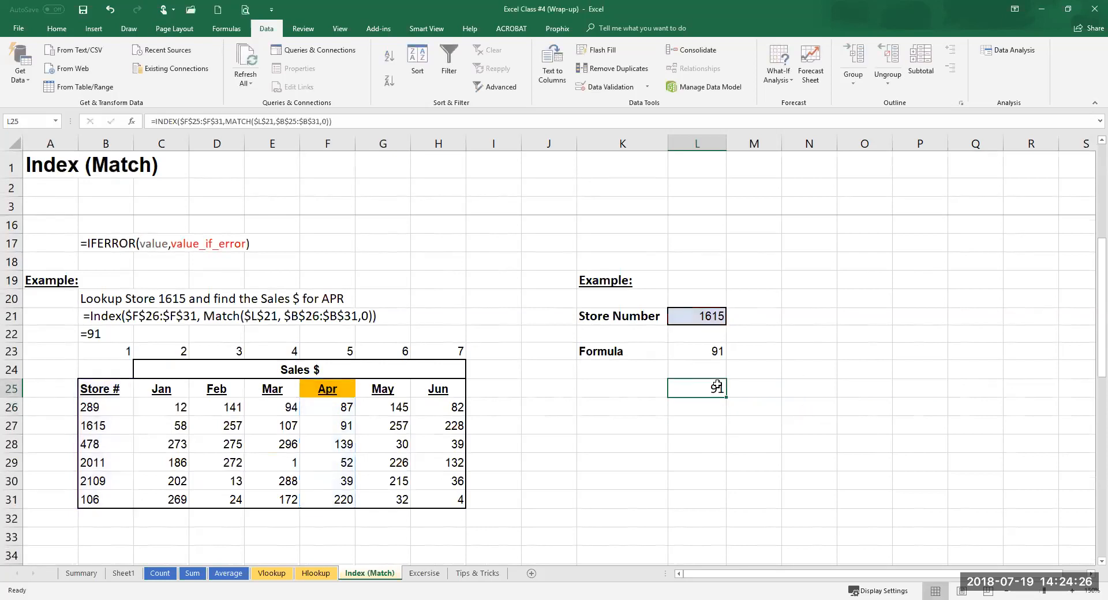
click(216, 120)
key(Escape)
key(F2)
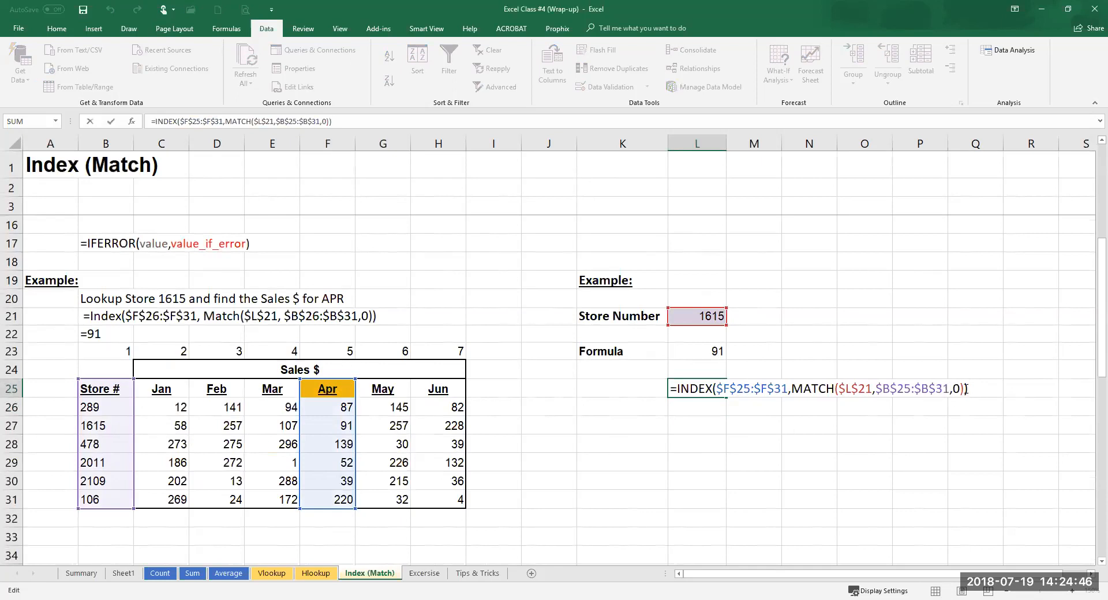
drag(965, 389, 934, 388)
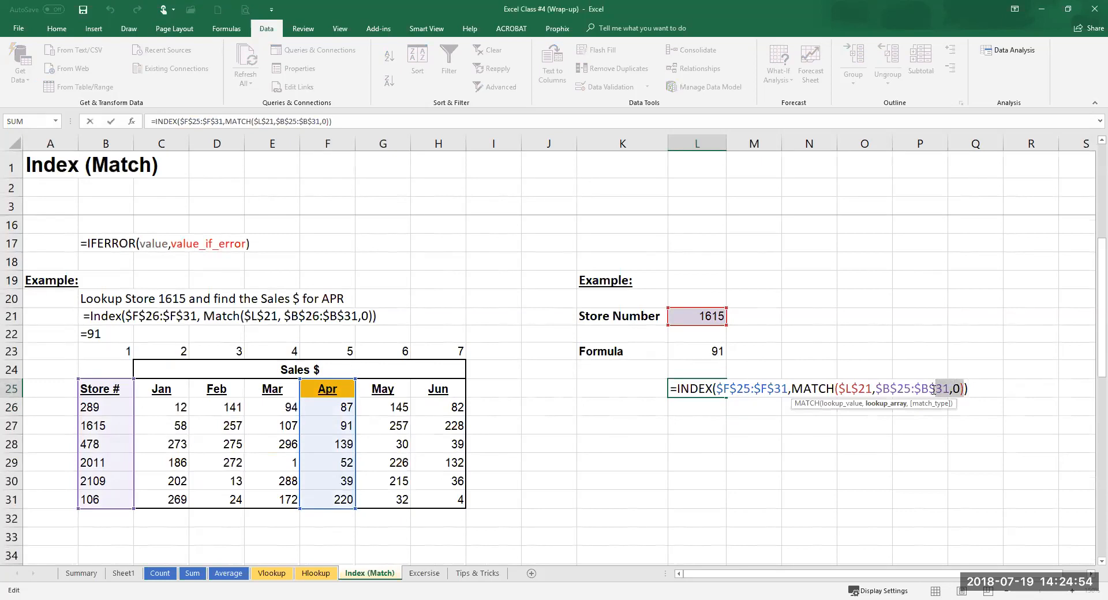
click(967, 389)
drag(967, 389, 792, 394)
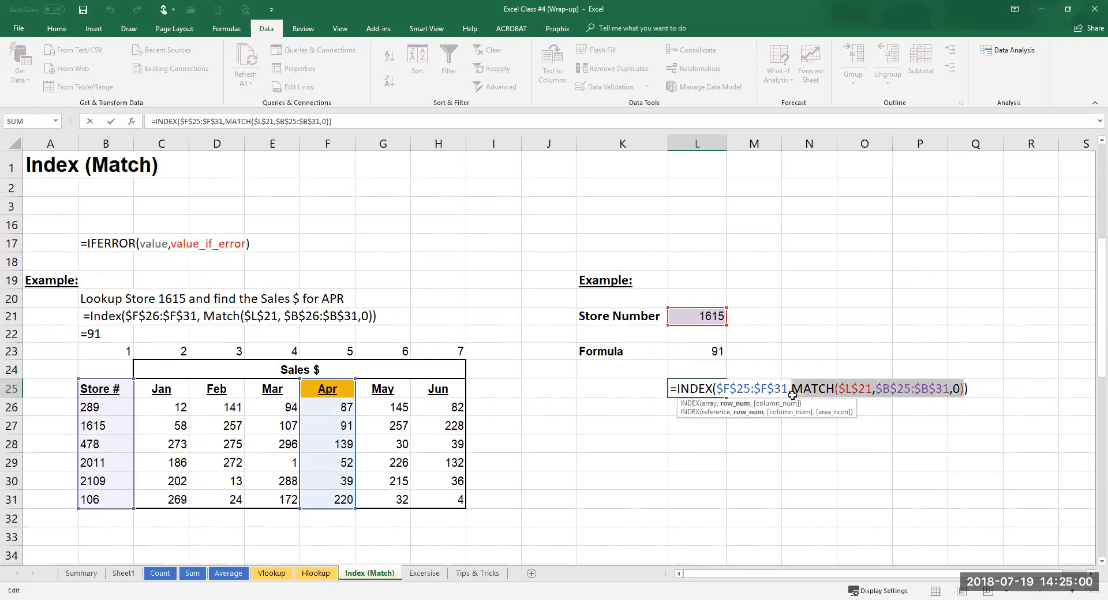
key(BackSpace)
text(31,3)
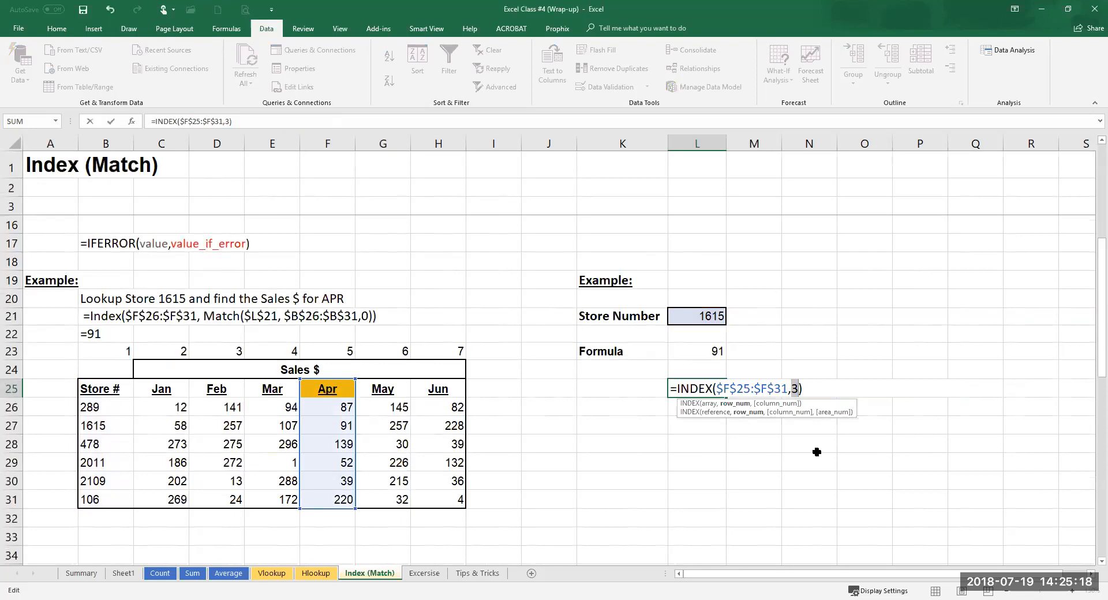
key(ctrl+v)
key(Return)
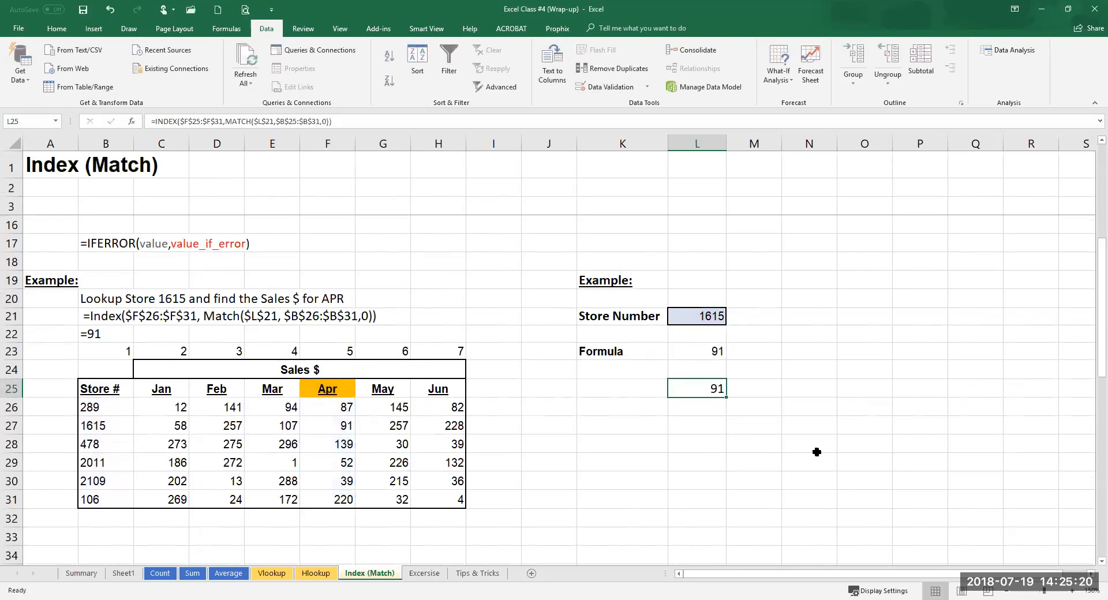
Demonstrate the MATCH argument in L25 as row number 3 once more and cancel the edit.
key(F2)
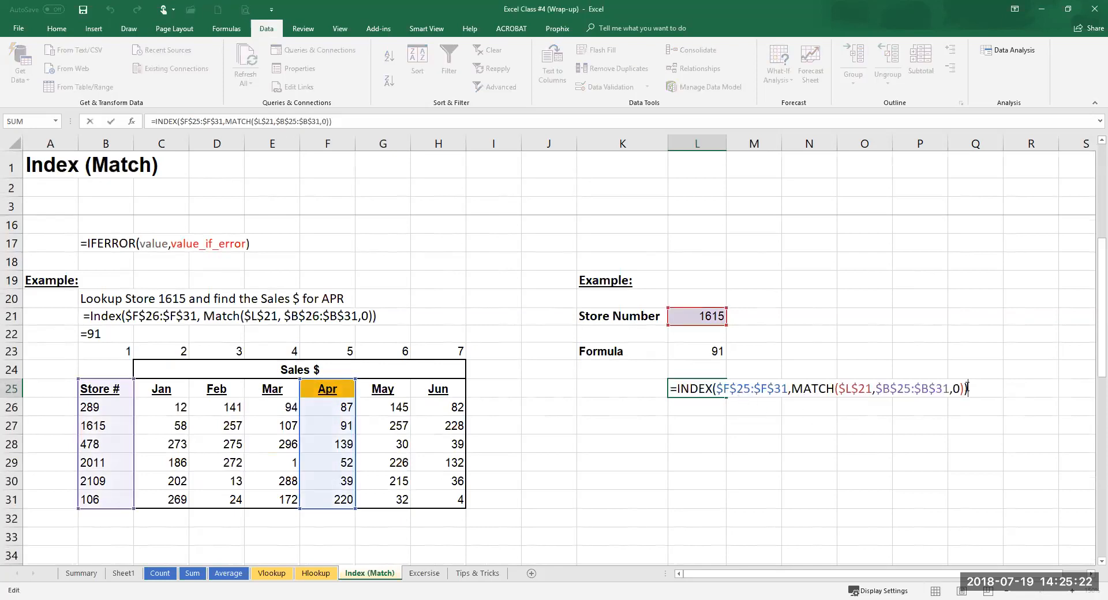
drag(962, 388, 790, 388)
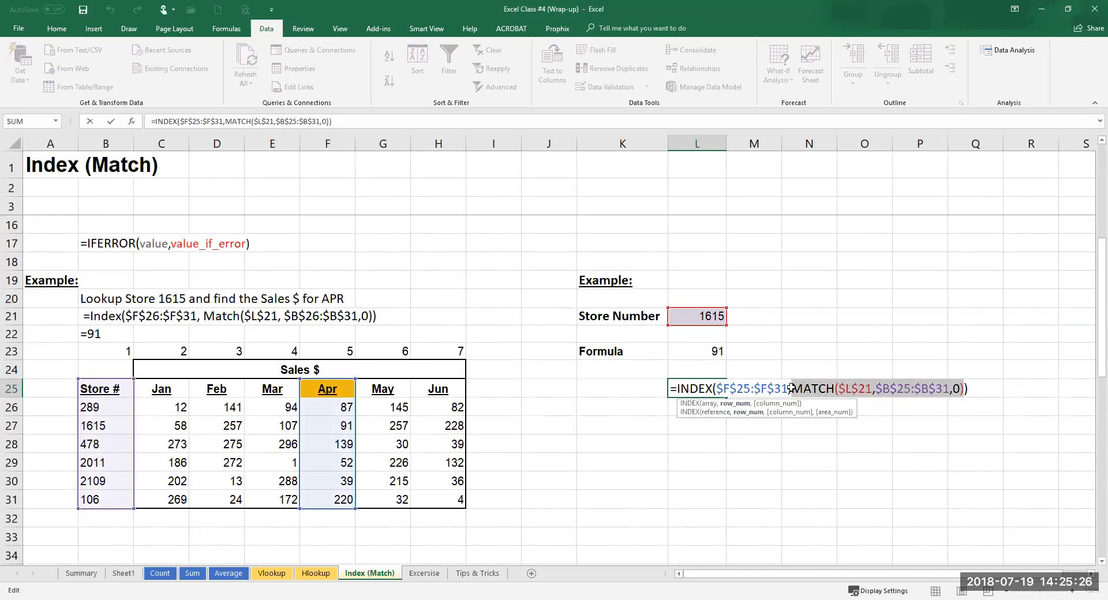
text(31,3)
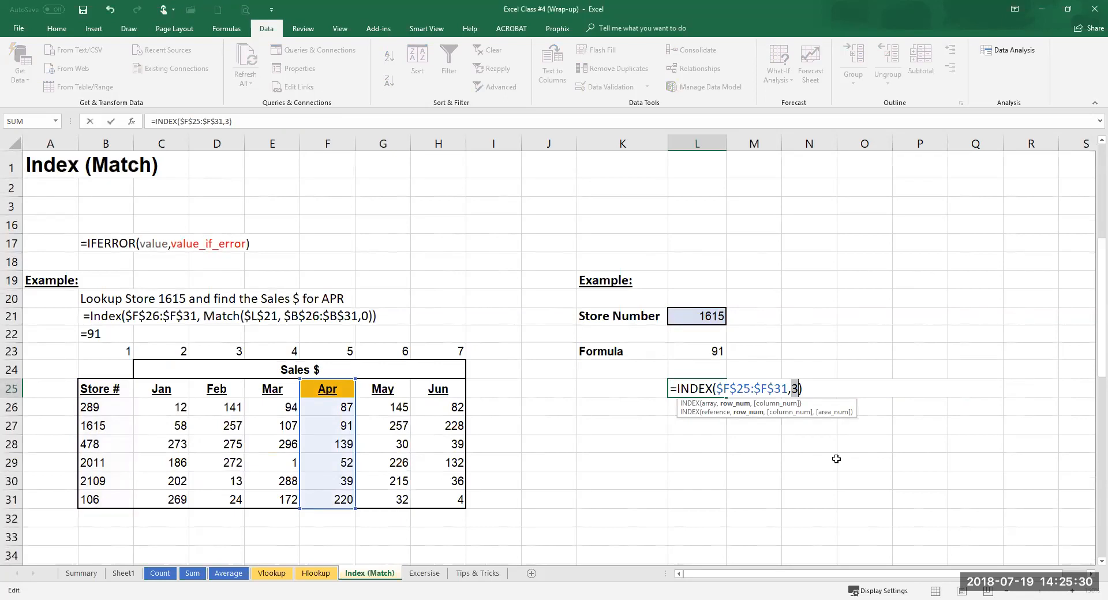
key(Escape)
Reduce the L25 formula to row number 3, highlight its $F$25:$F$31 array, and discard the edit.
key(F2)
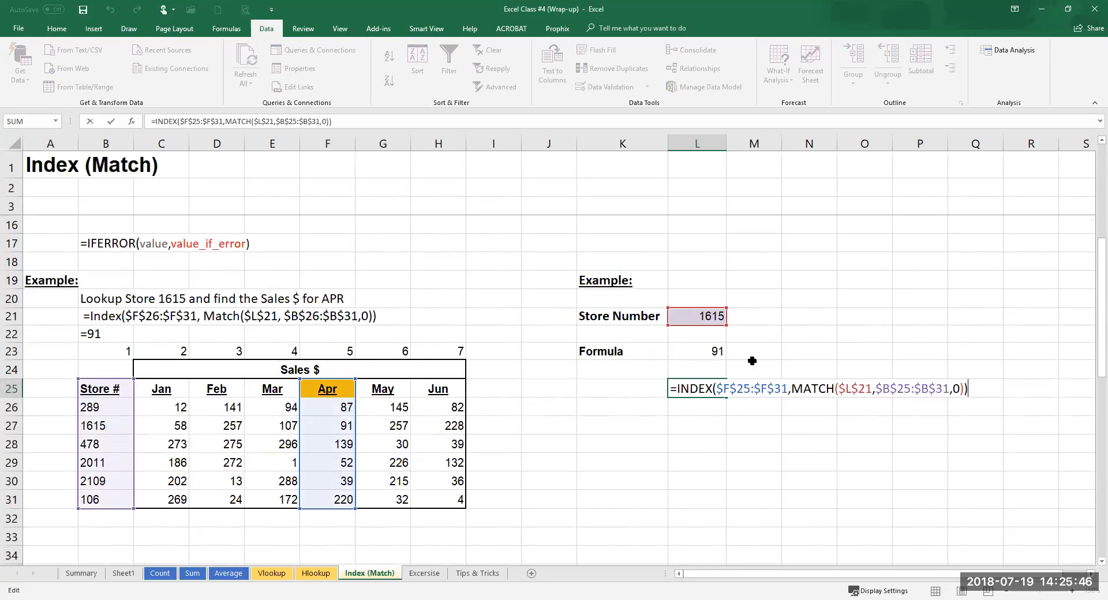
drag(965, 386, 797, 392)
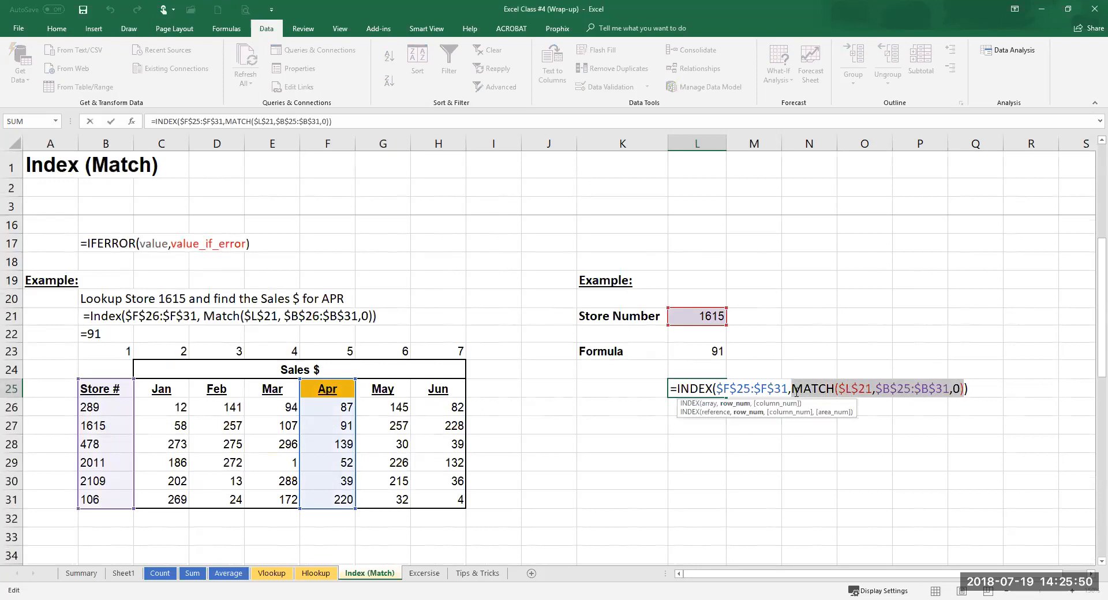
text(31,3)
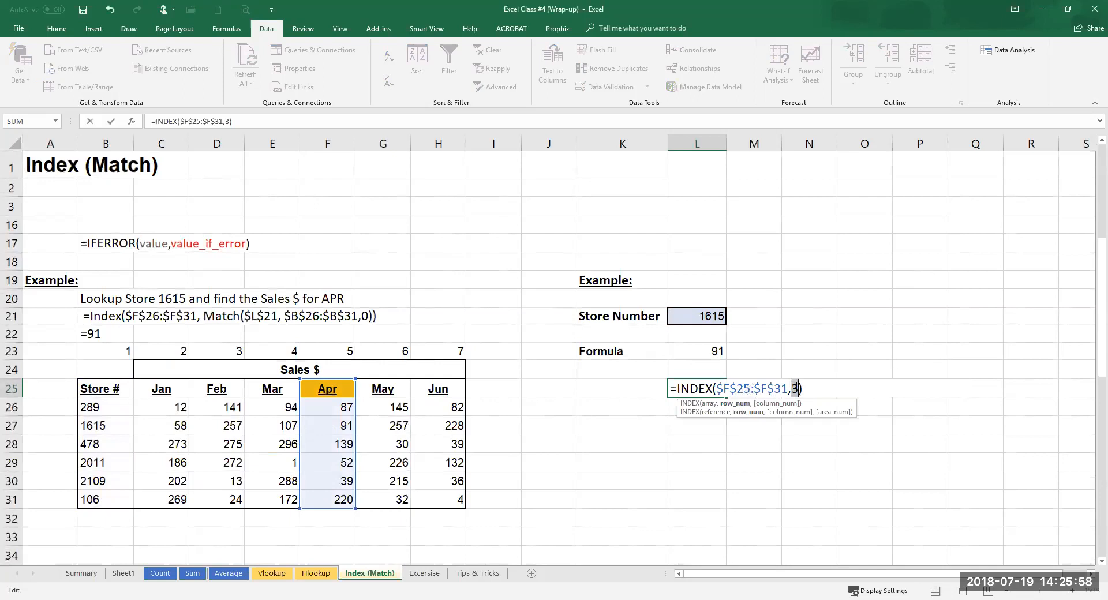
drag(786, 389, 719, 389)
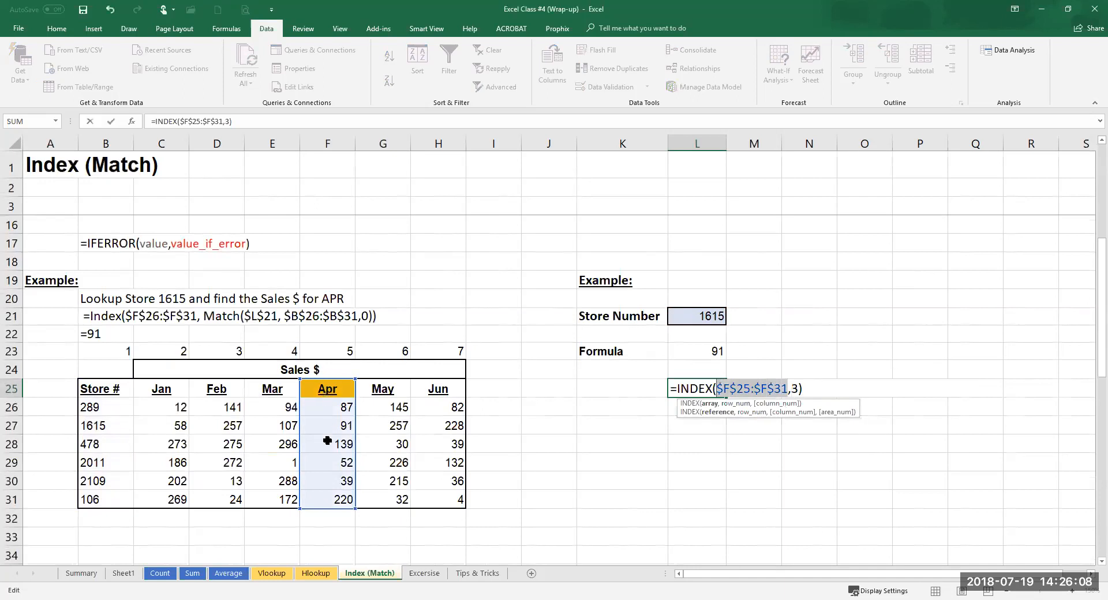
key(Escape)
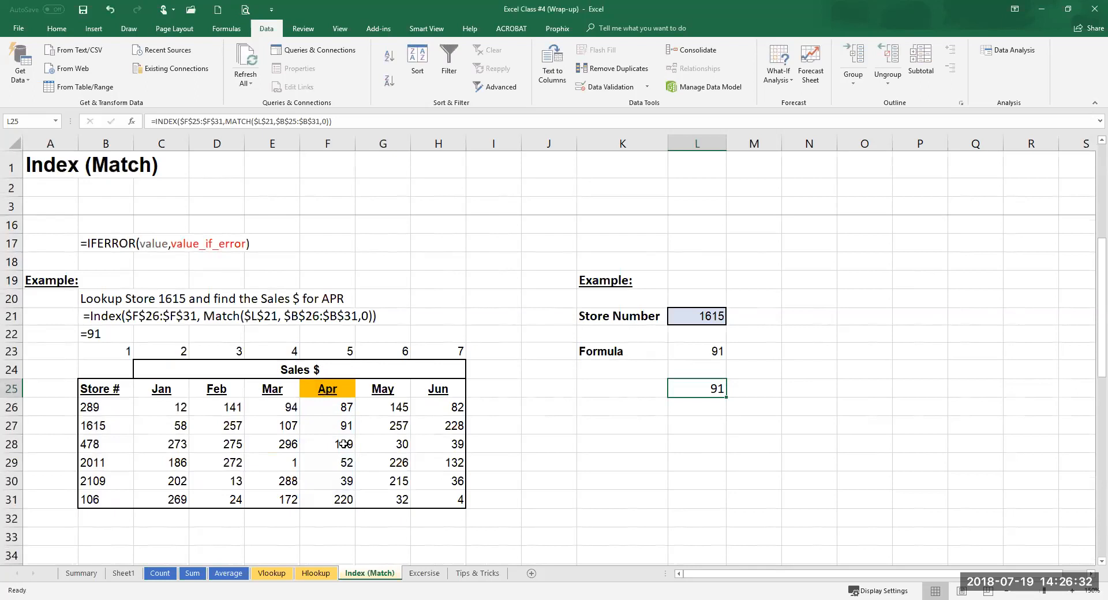
Insert three blank columns at F:H, between the Mar and Apr sales columns.
click(341, 145)
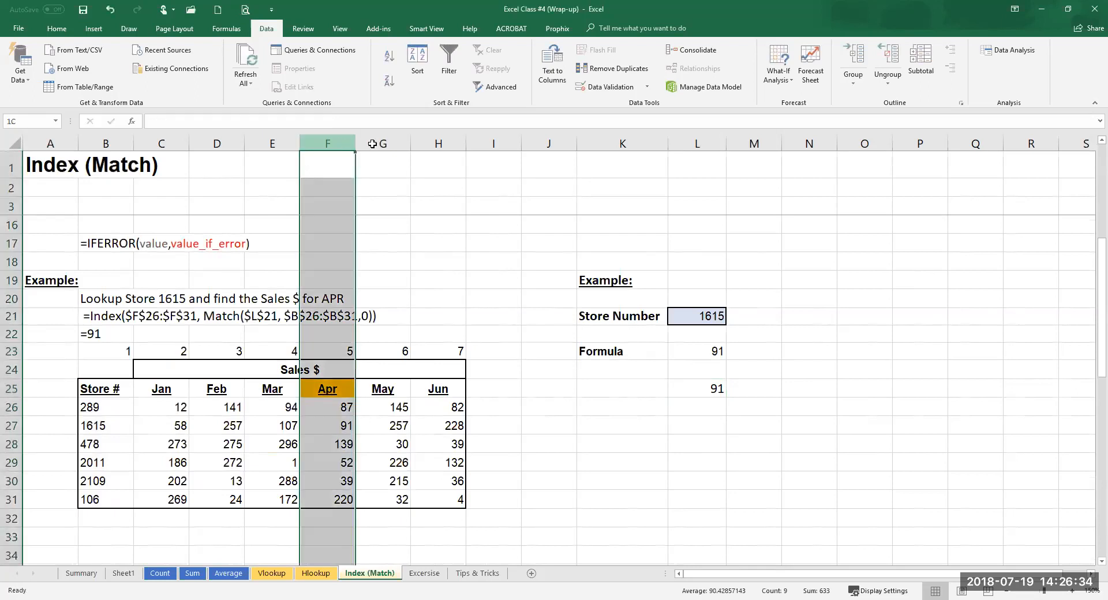
drag(372, 144, 438, 144)
right_click(437, 144)
click(444, 225)
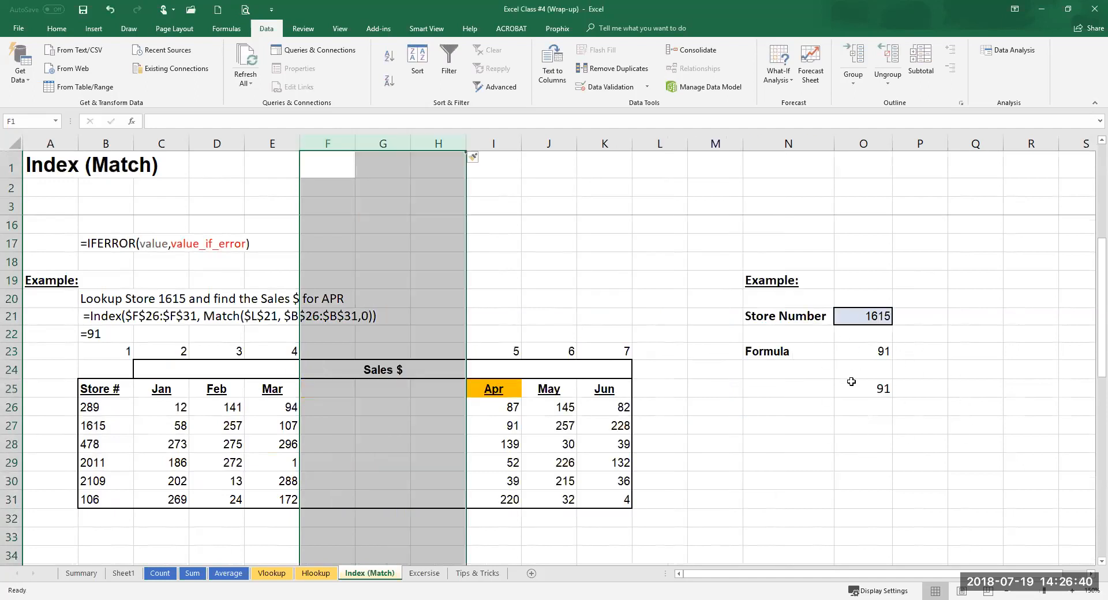
Inspect the references in the shifted INDEX/MATCH formulas in O23 and O25 without changing them.
double_click(860, 348)
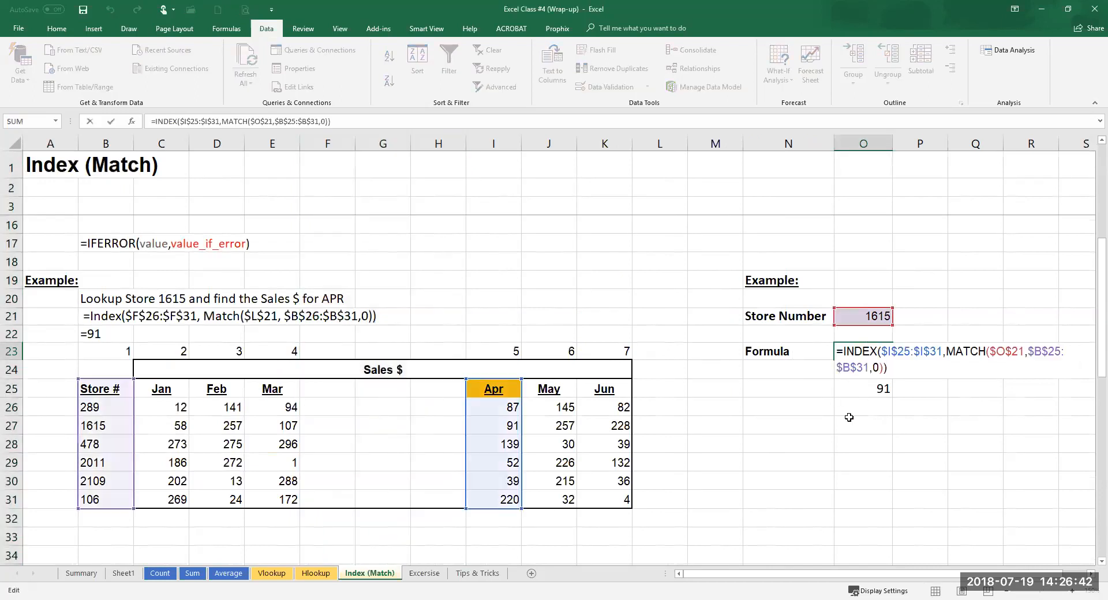
click(864, 391)
double_click(864, 391)
key(Escape)
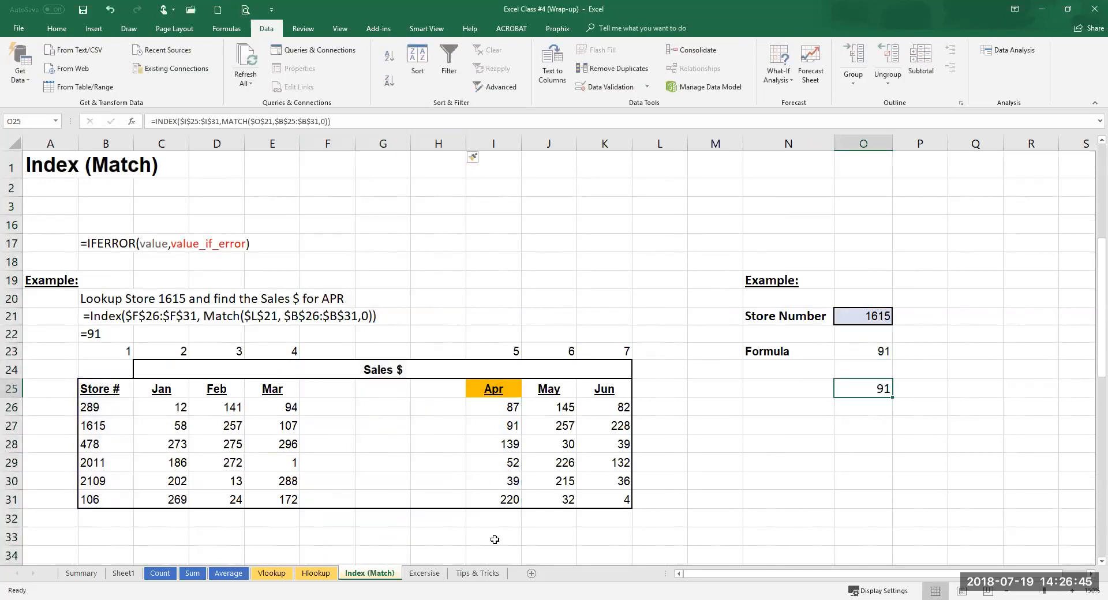
On the Tips & Tricks sheet, AutoSum the values in I3:I7 and check the formula in I8.
click(426, 574)
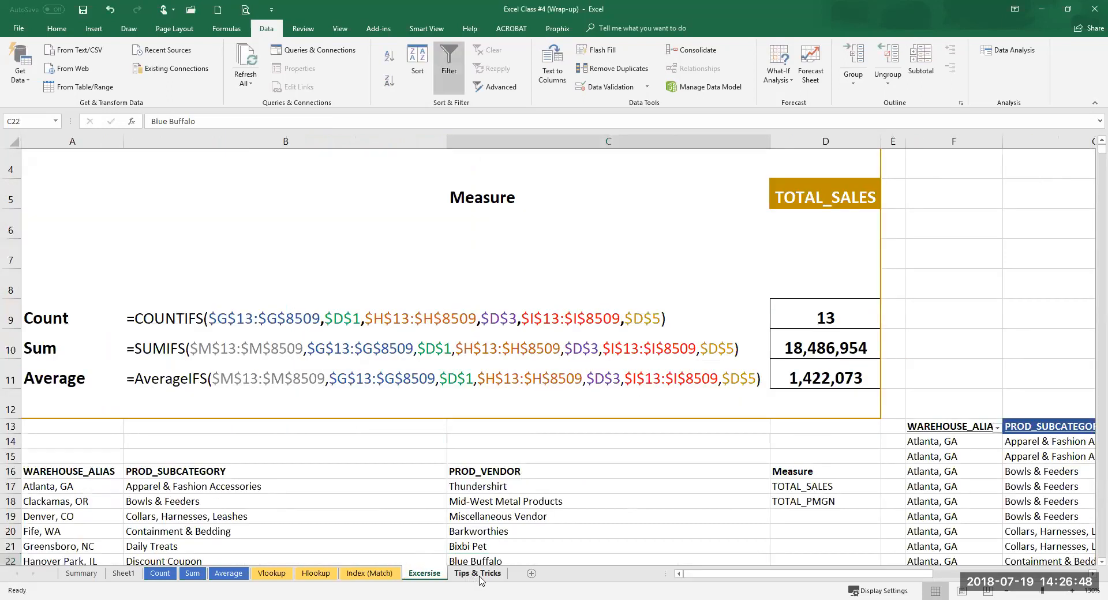
click(478, 575)
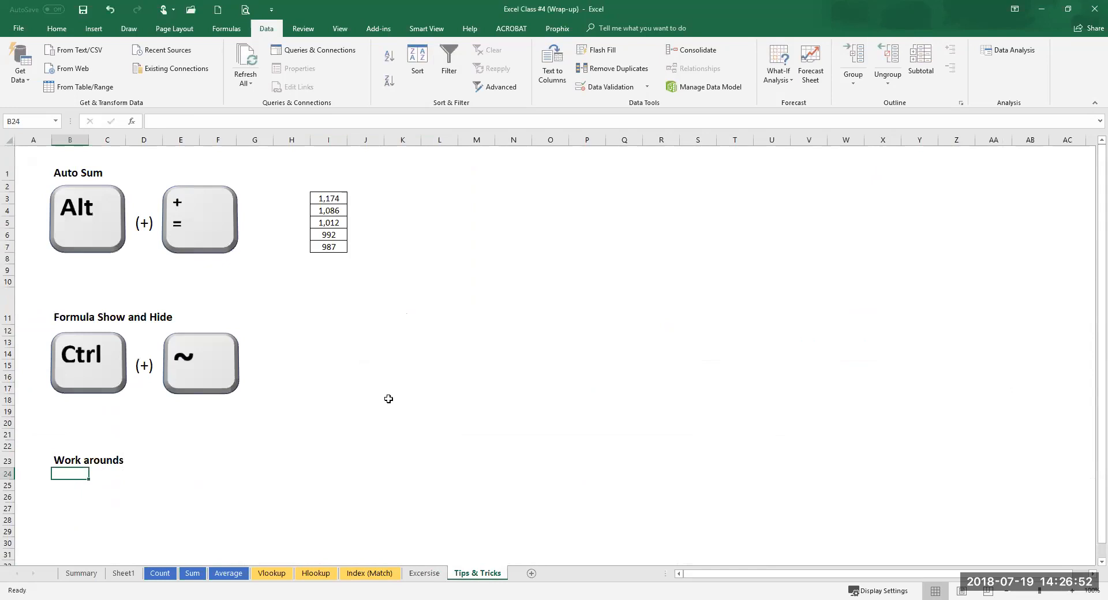
click(332, 200)
drag(331, 201, 329, 247)
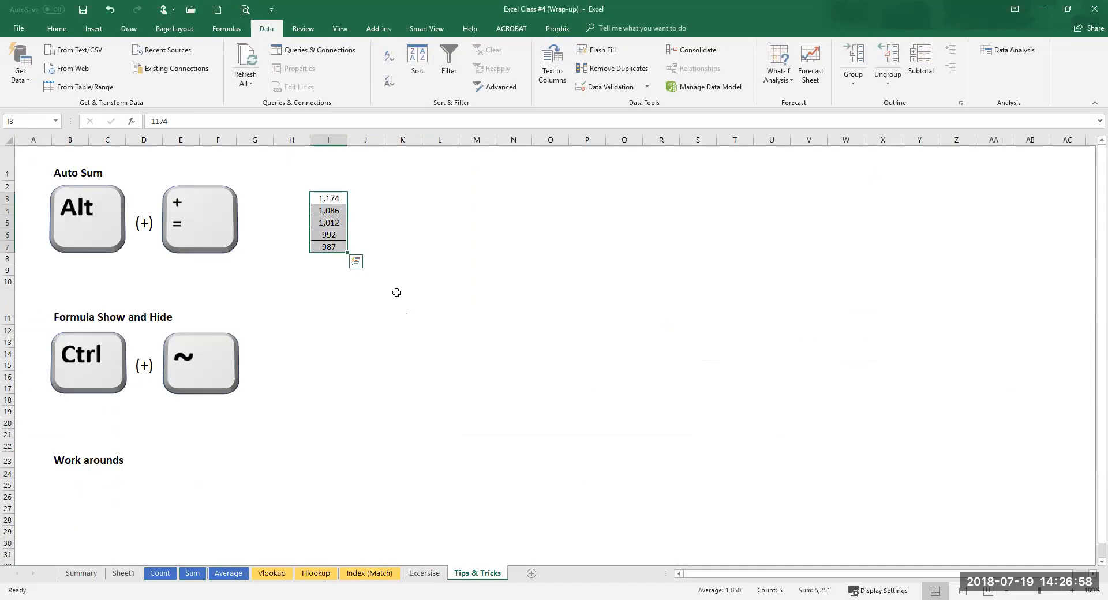
key(alt+equal)
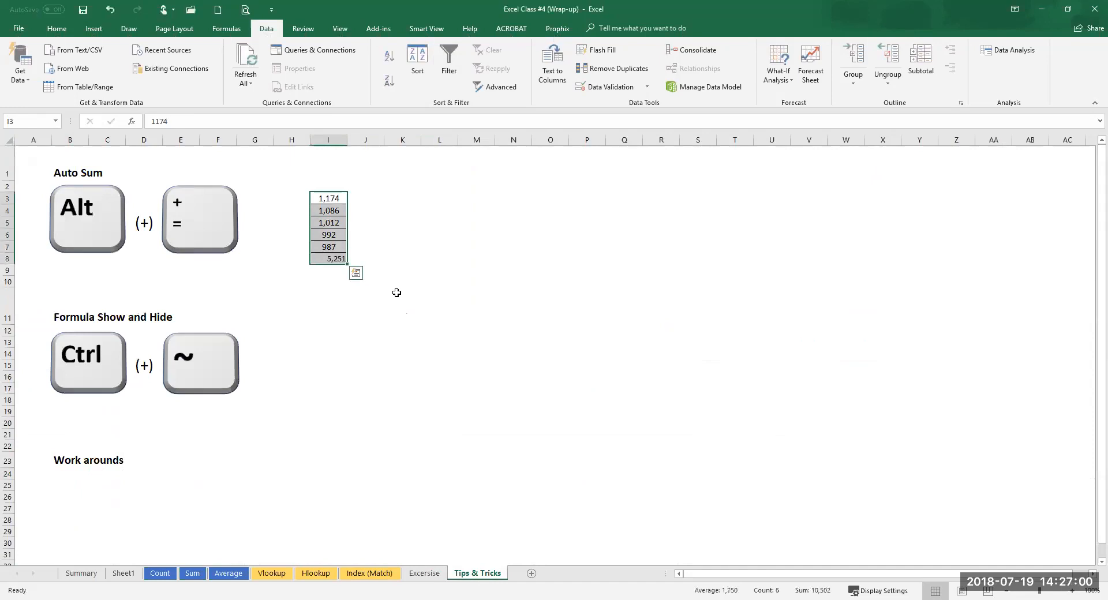
click(337, 259)
key(F2)
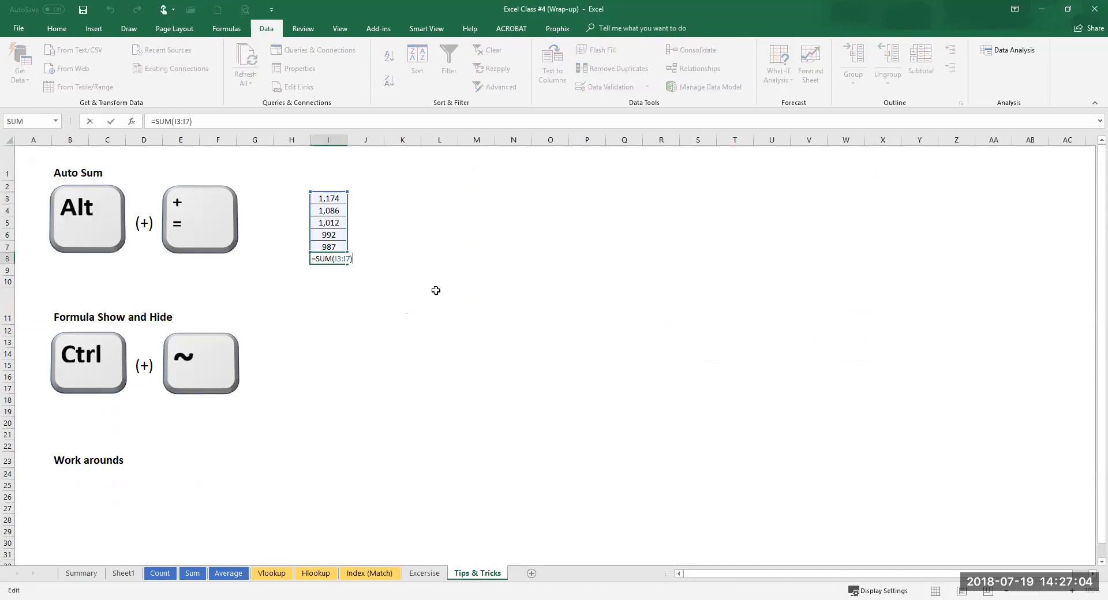
key(ctrl+Return)
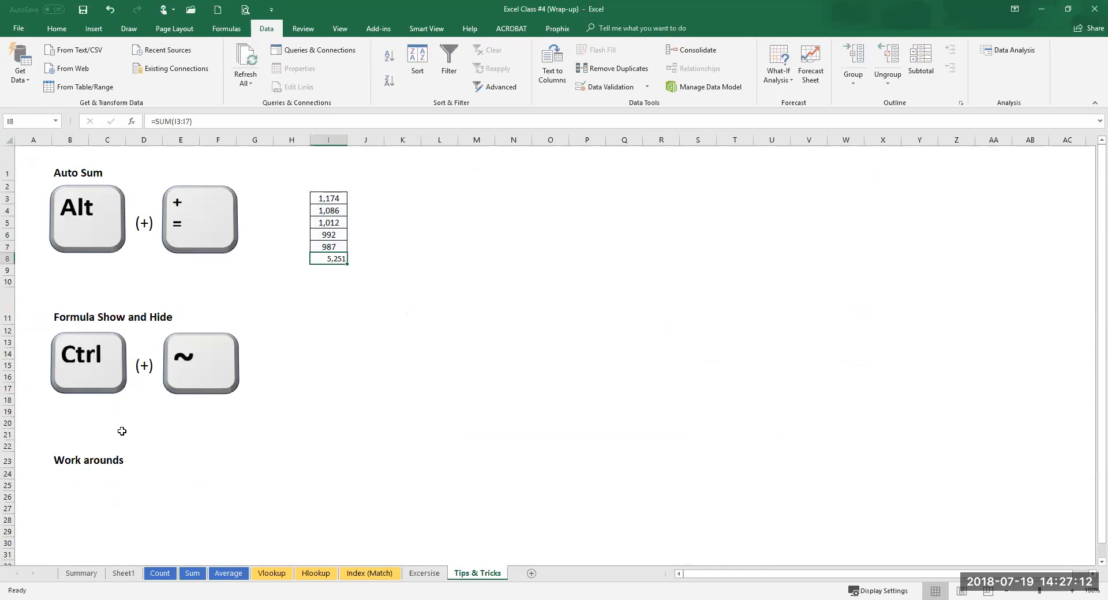
Show the formulas on the Index (Match) sheet, view those in column O, hide them again and return to Tips & Tricks.
click(351, 575)
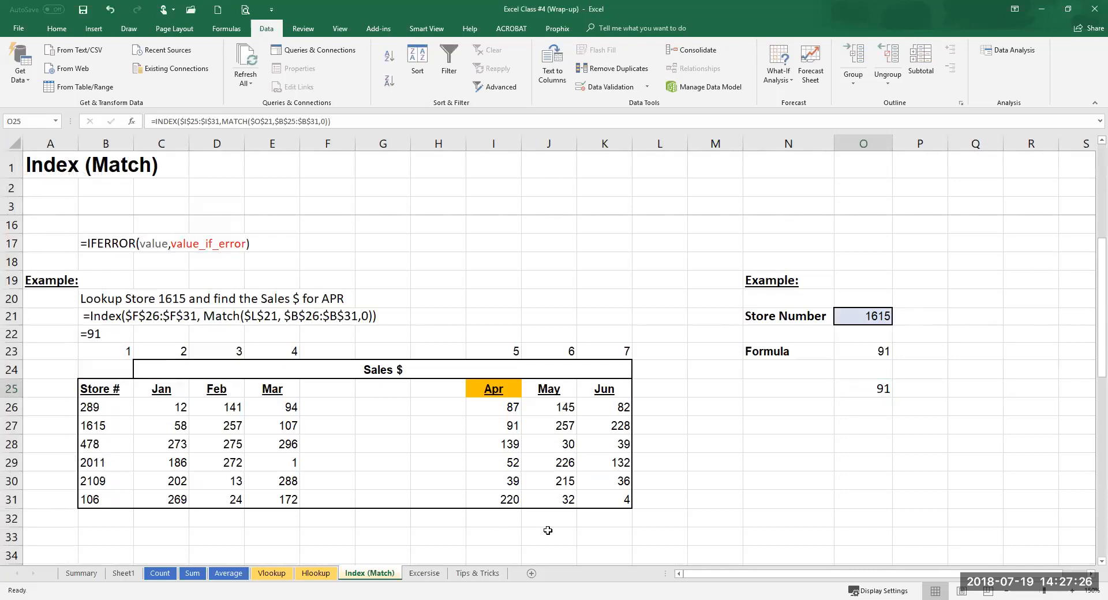
key(ctrl+grave)
click(316, 348)
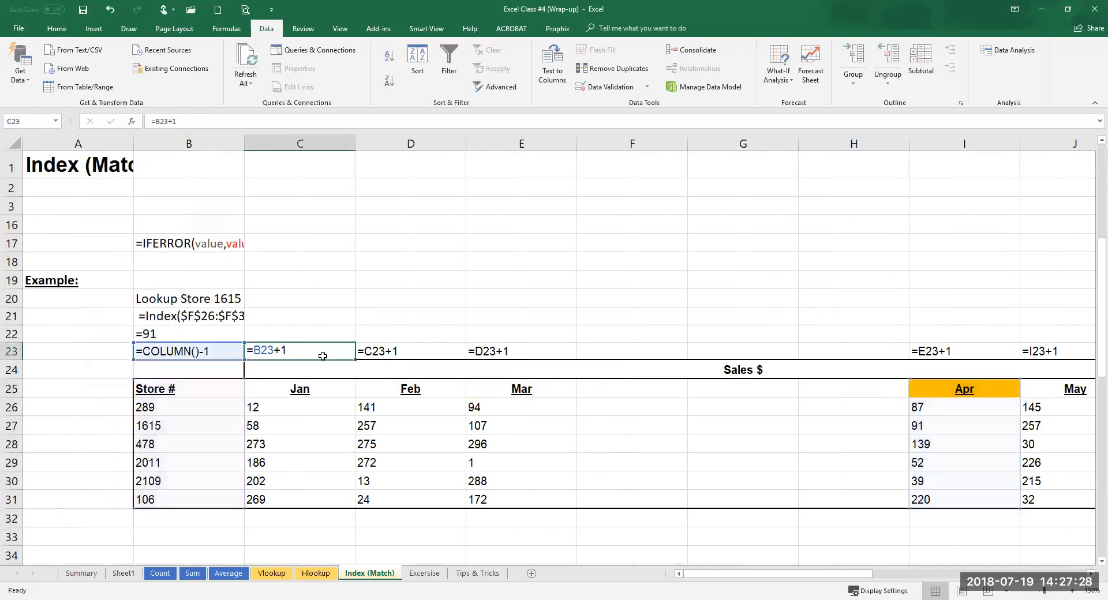
drag(823, 573, 997, 563)
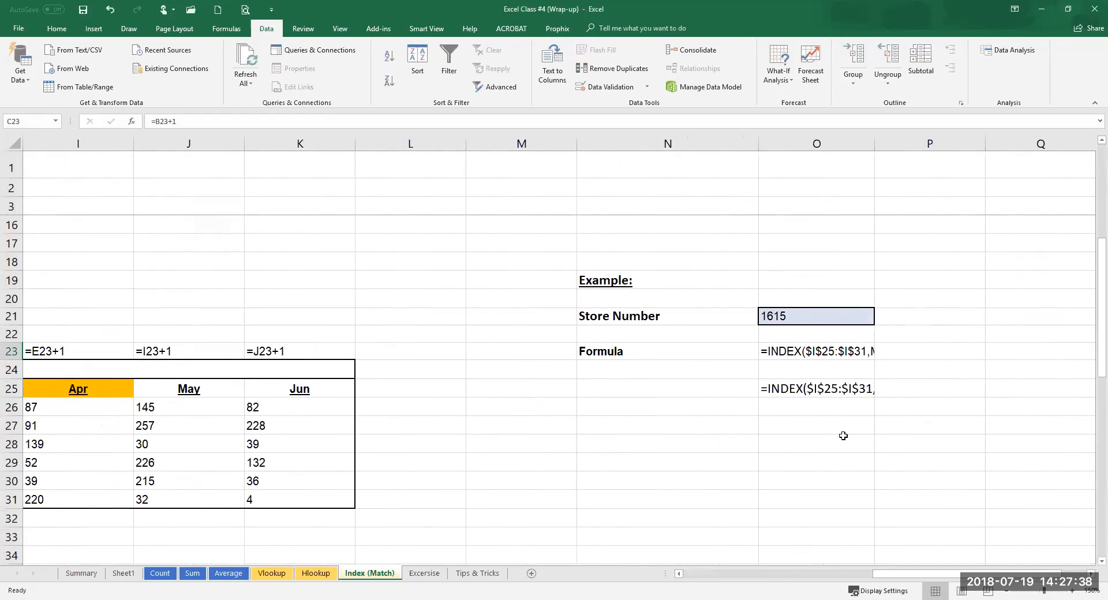
key(ctrl+grave)
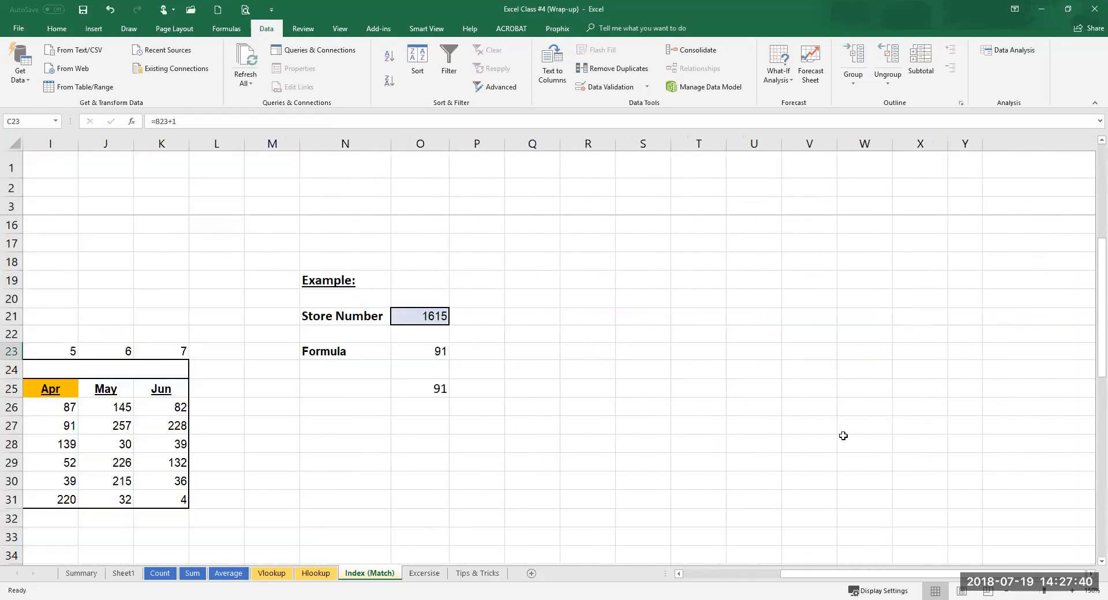
click(484, 575)
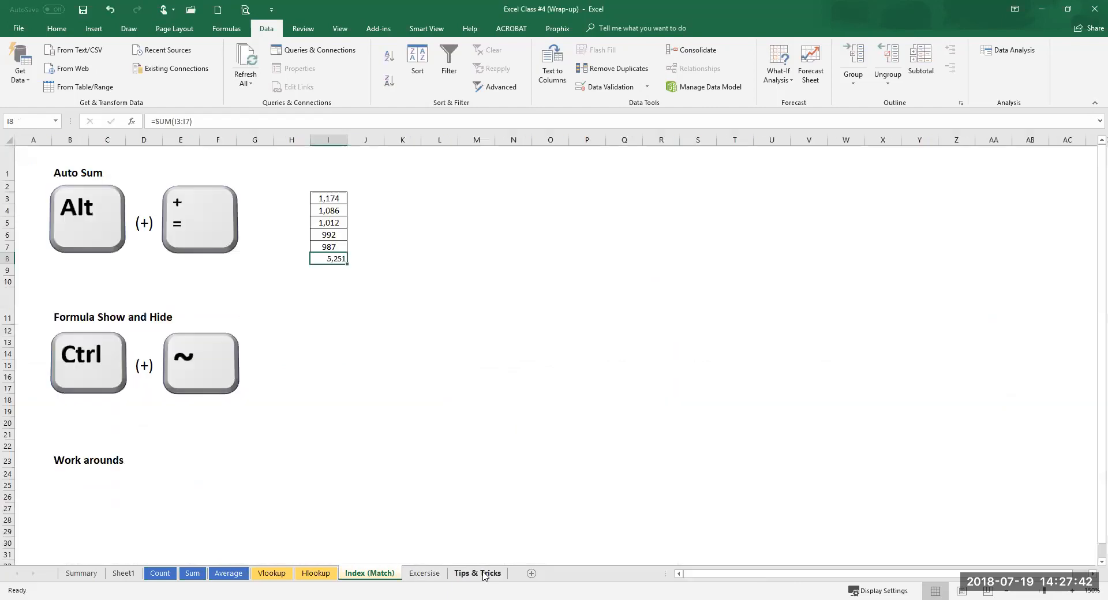